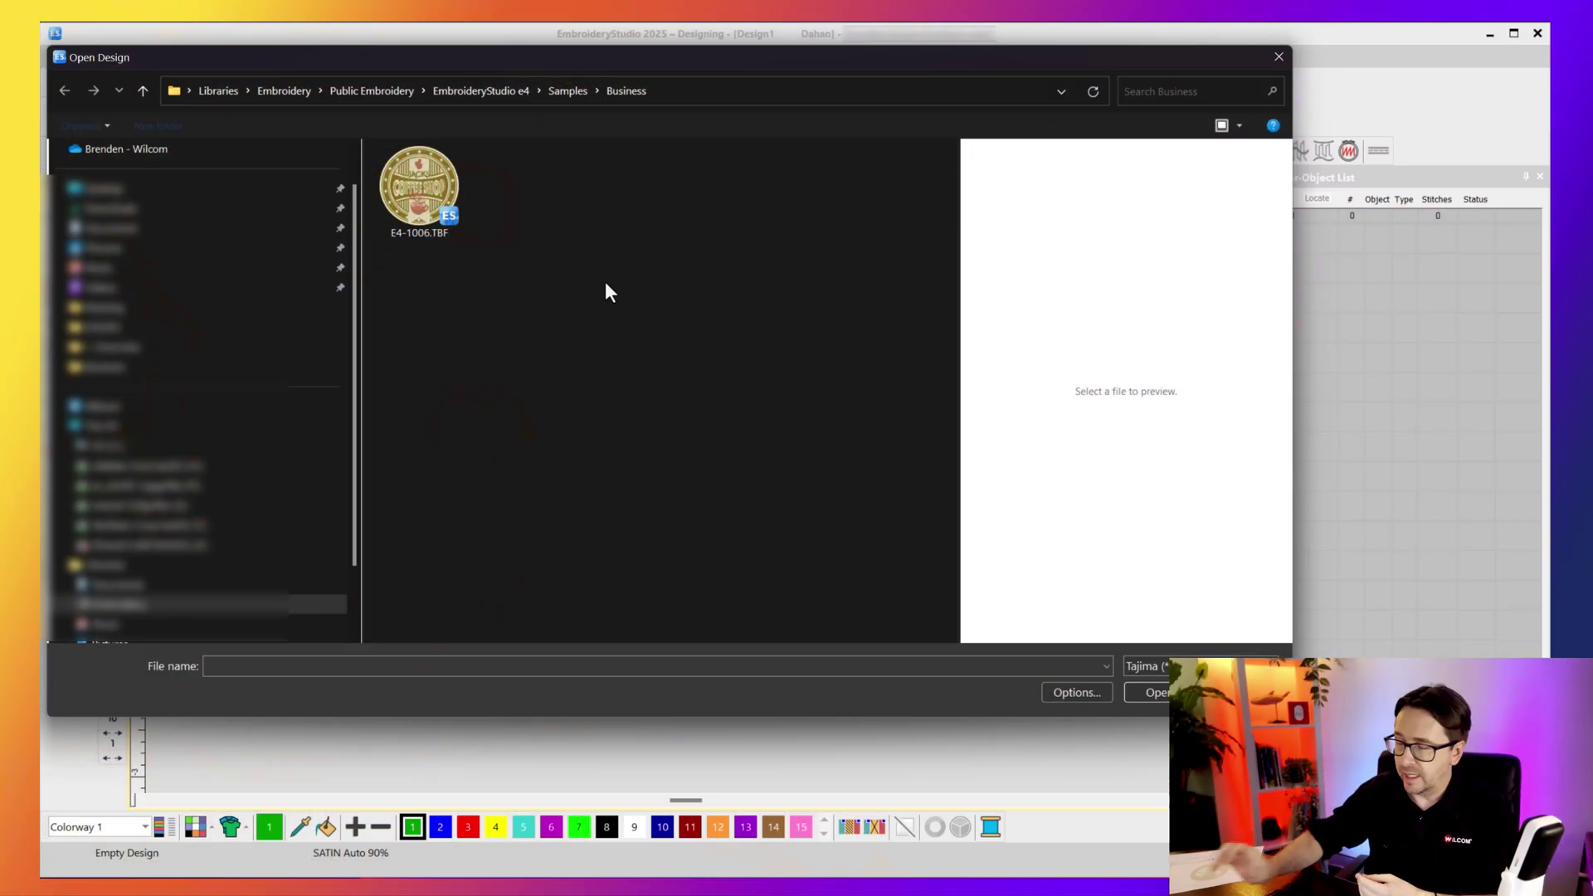
# - Open E4-1006.TBF and scroll through its Color-Object List to review the objects
pyautogui.click(380, 195)
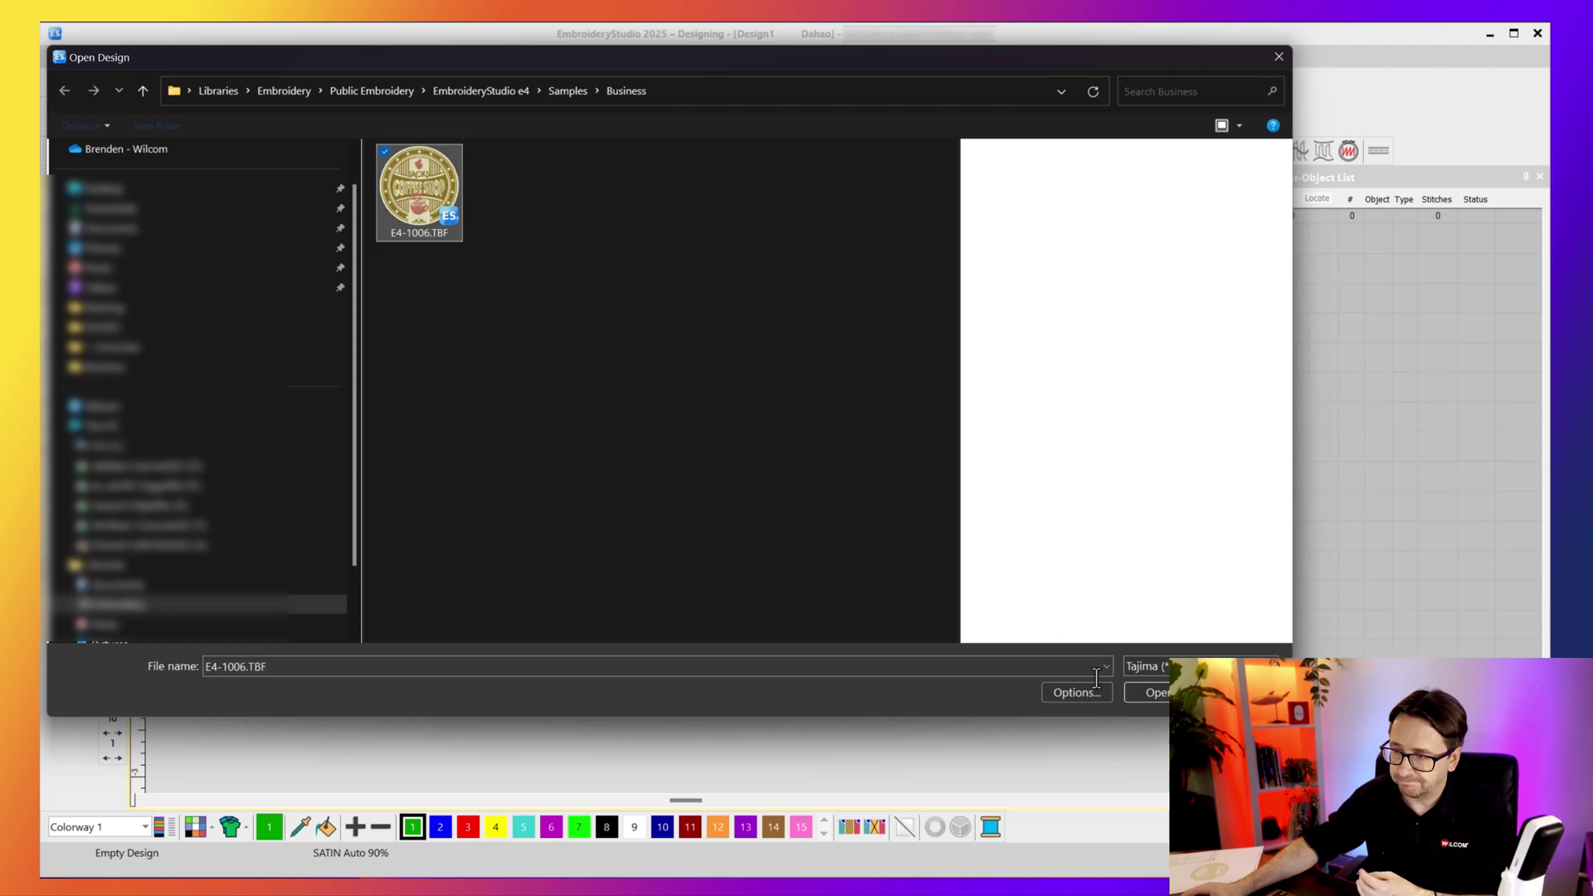
pyautogui.click(1155, 690)
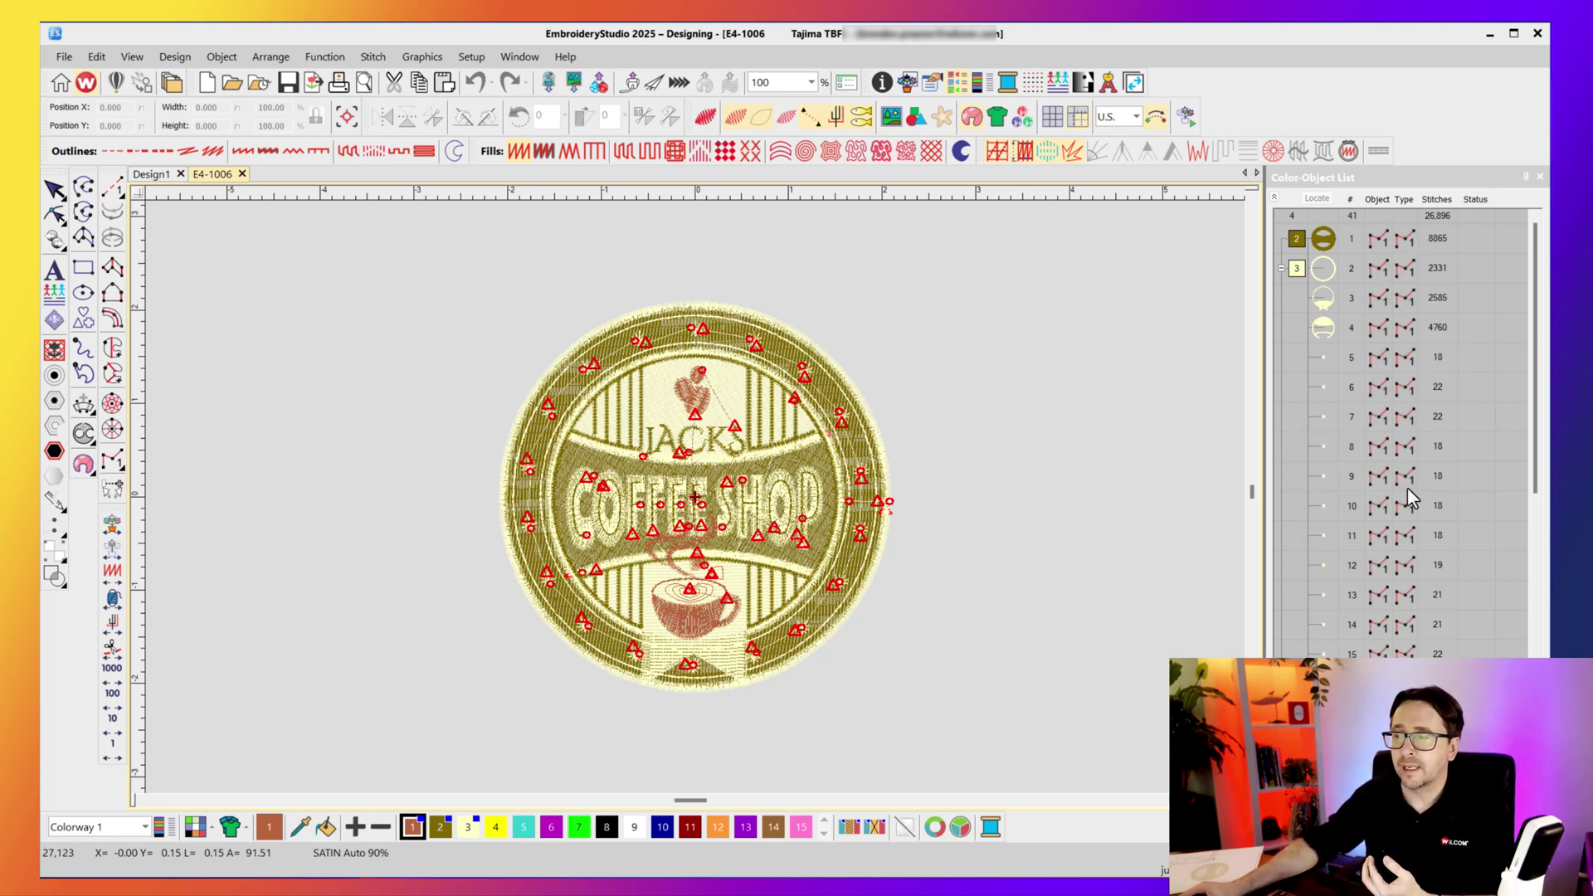
pyautogui.scroll(-7, 1407, 489)
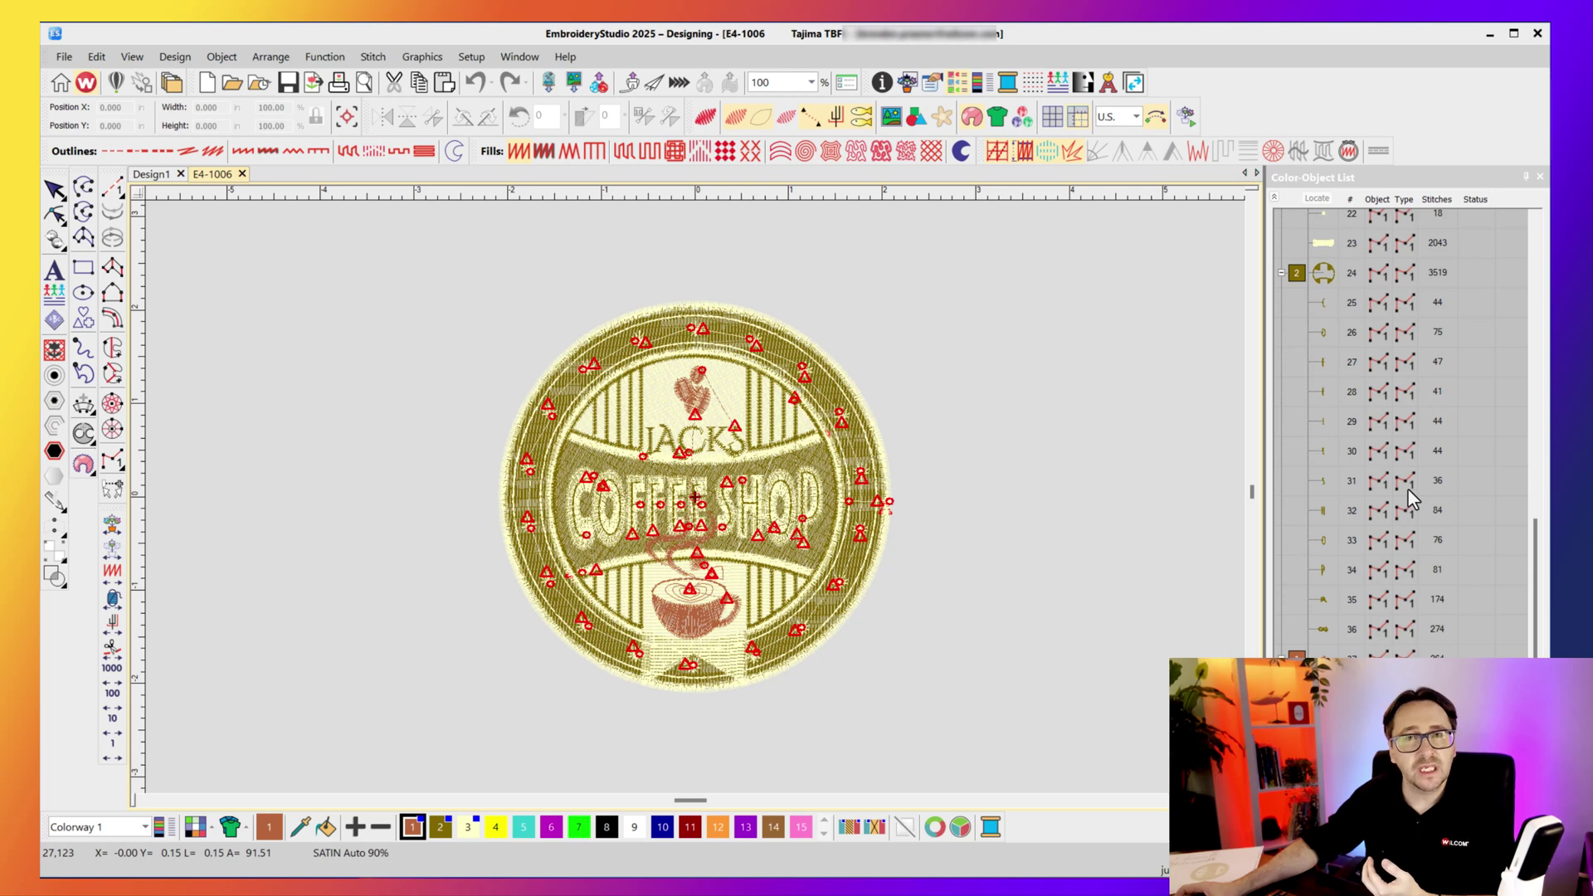
pyautogui.scroll(8, 1411, 498)
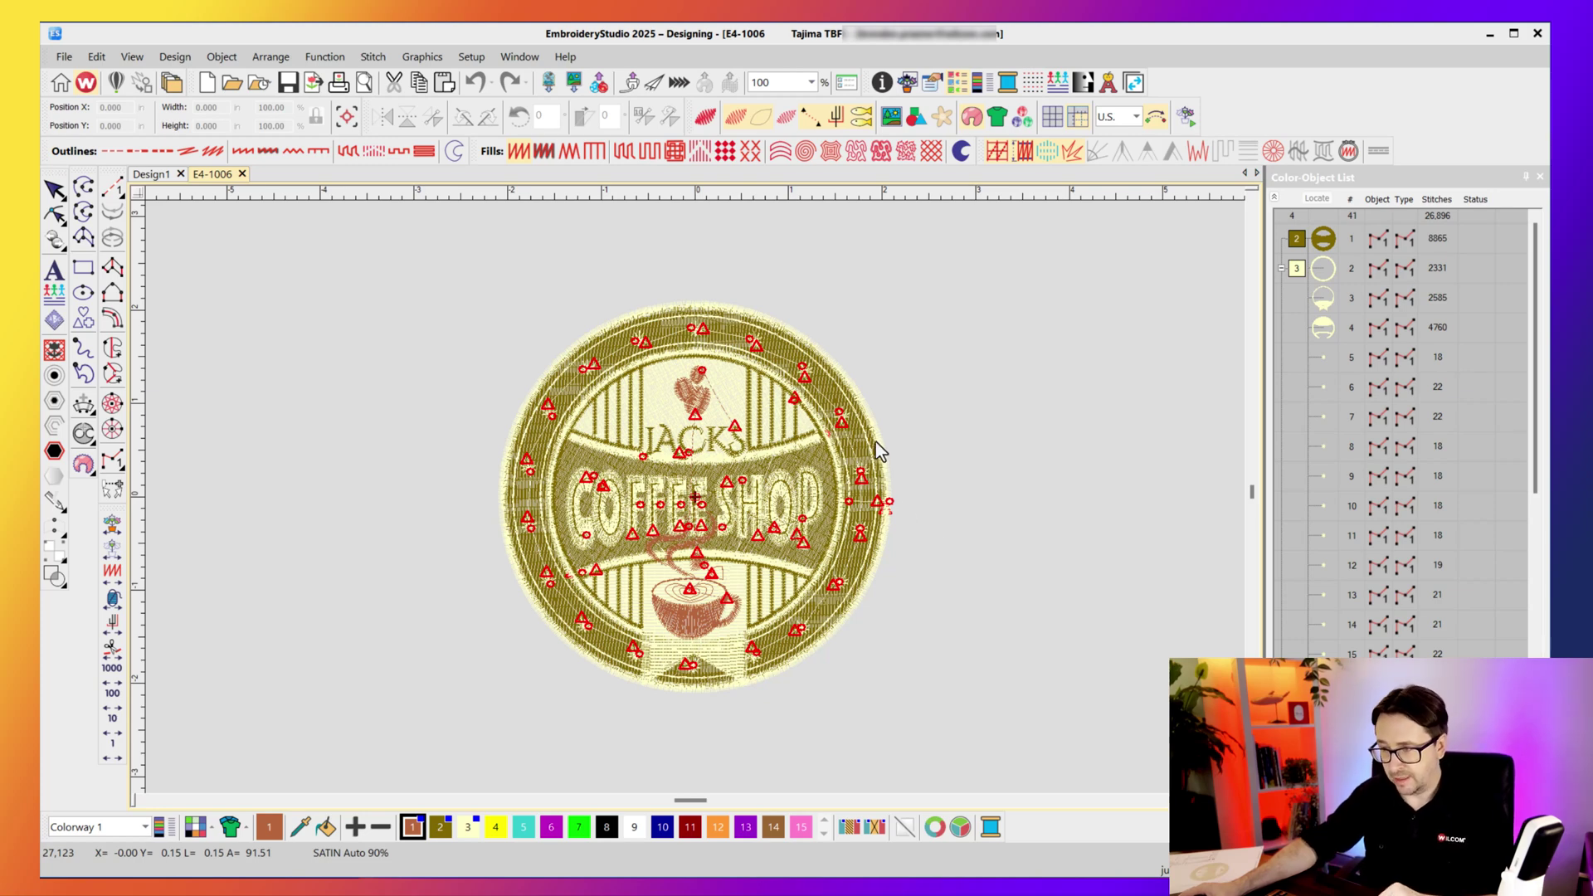
# - Zoom into the upper-right rim and drag a few outer-rim reshape points outward into a small tab
pyautogui.press('b')
pyautogui.moveTo(884, 311); pyautogui.dragTo(772, 422)
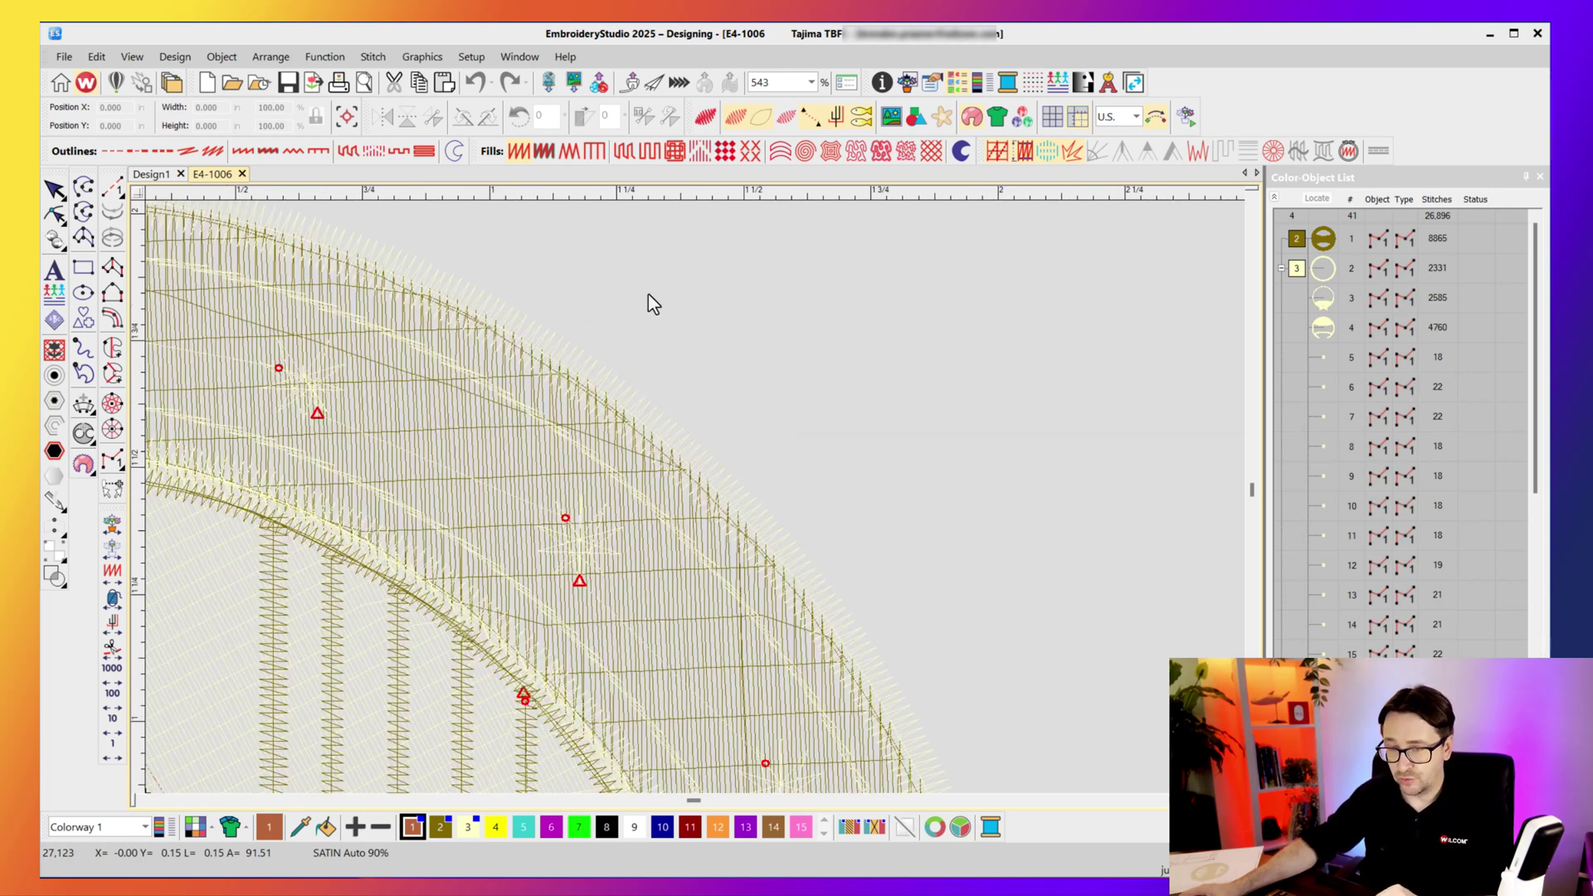
pyautogui.click(54, 214)
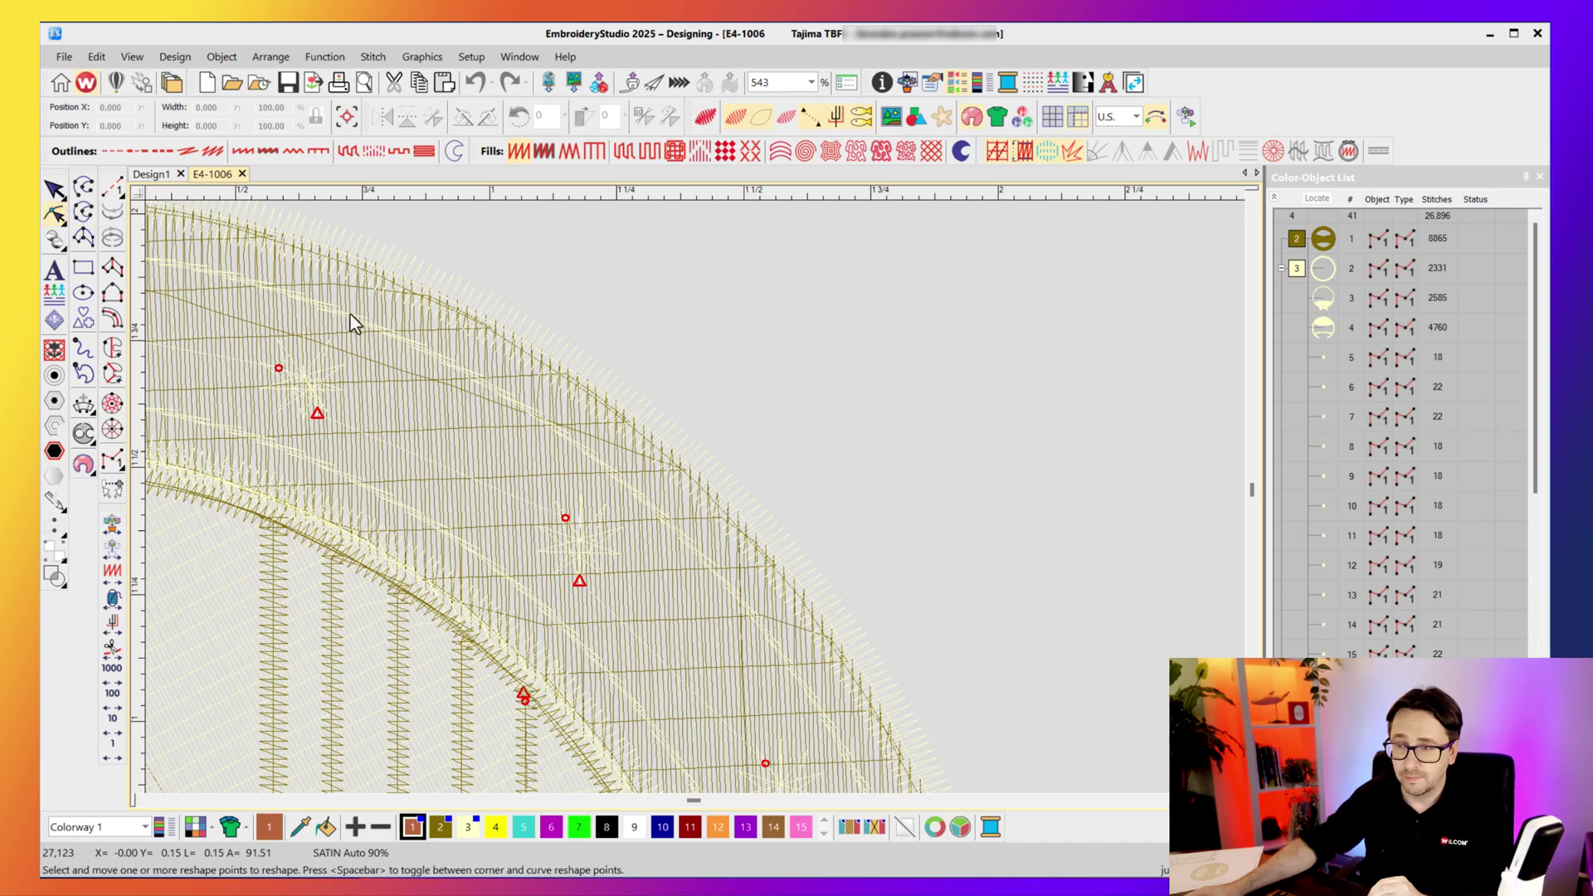
pyautogui.click(695, 456)
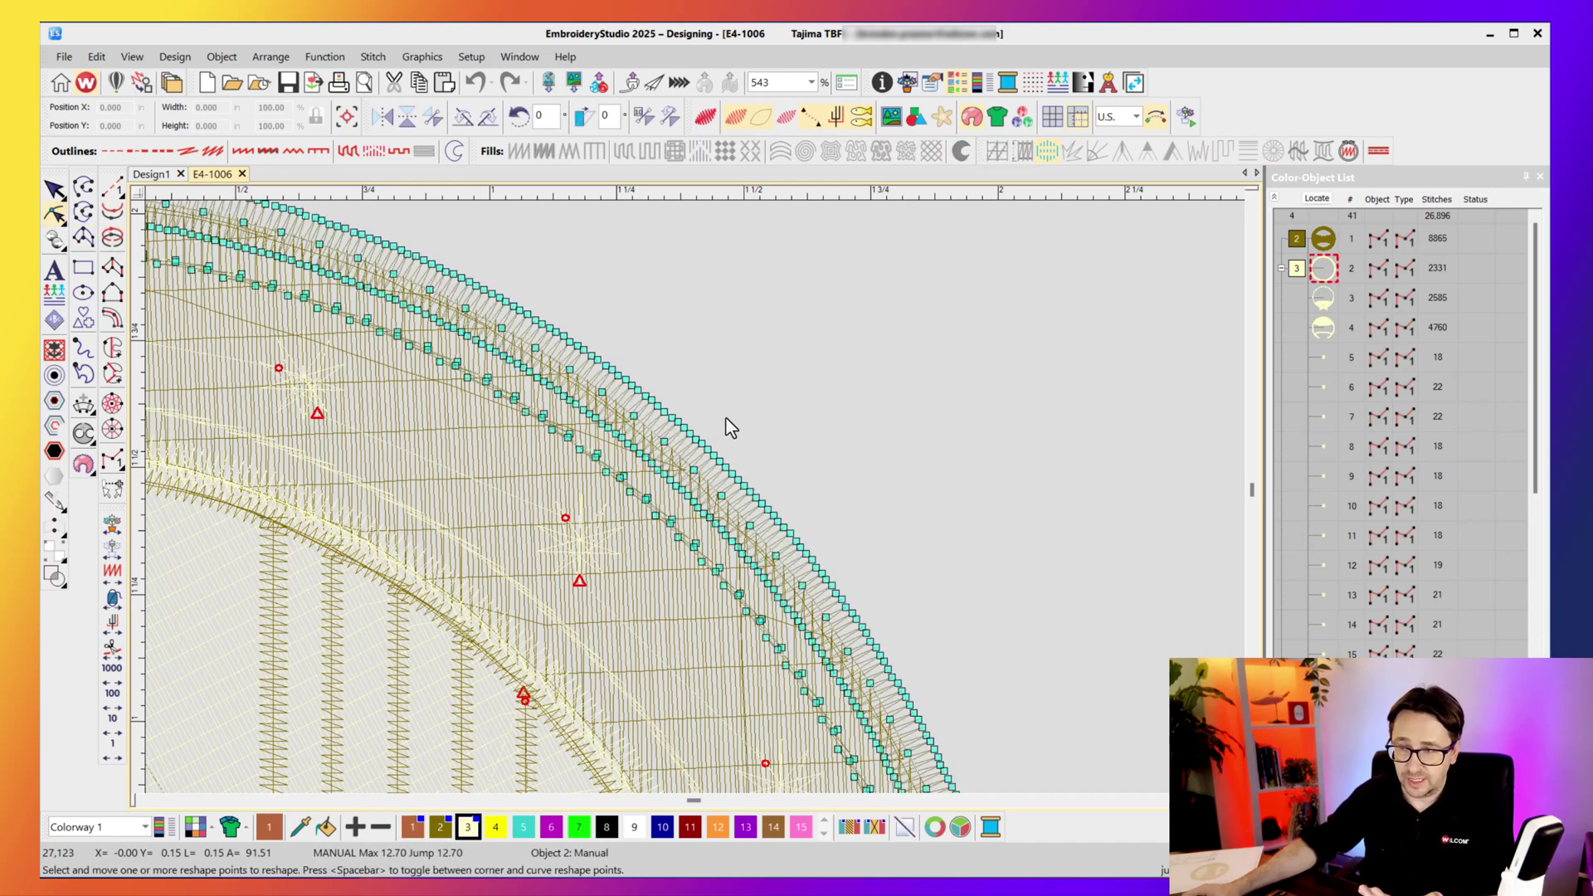
pyautogui.moveTo(796, 373); pyautogui.dragTo(726, 409)
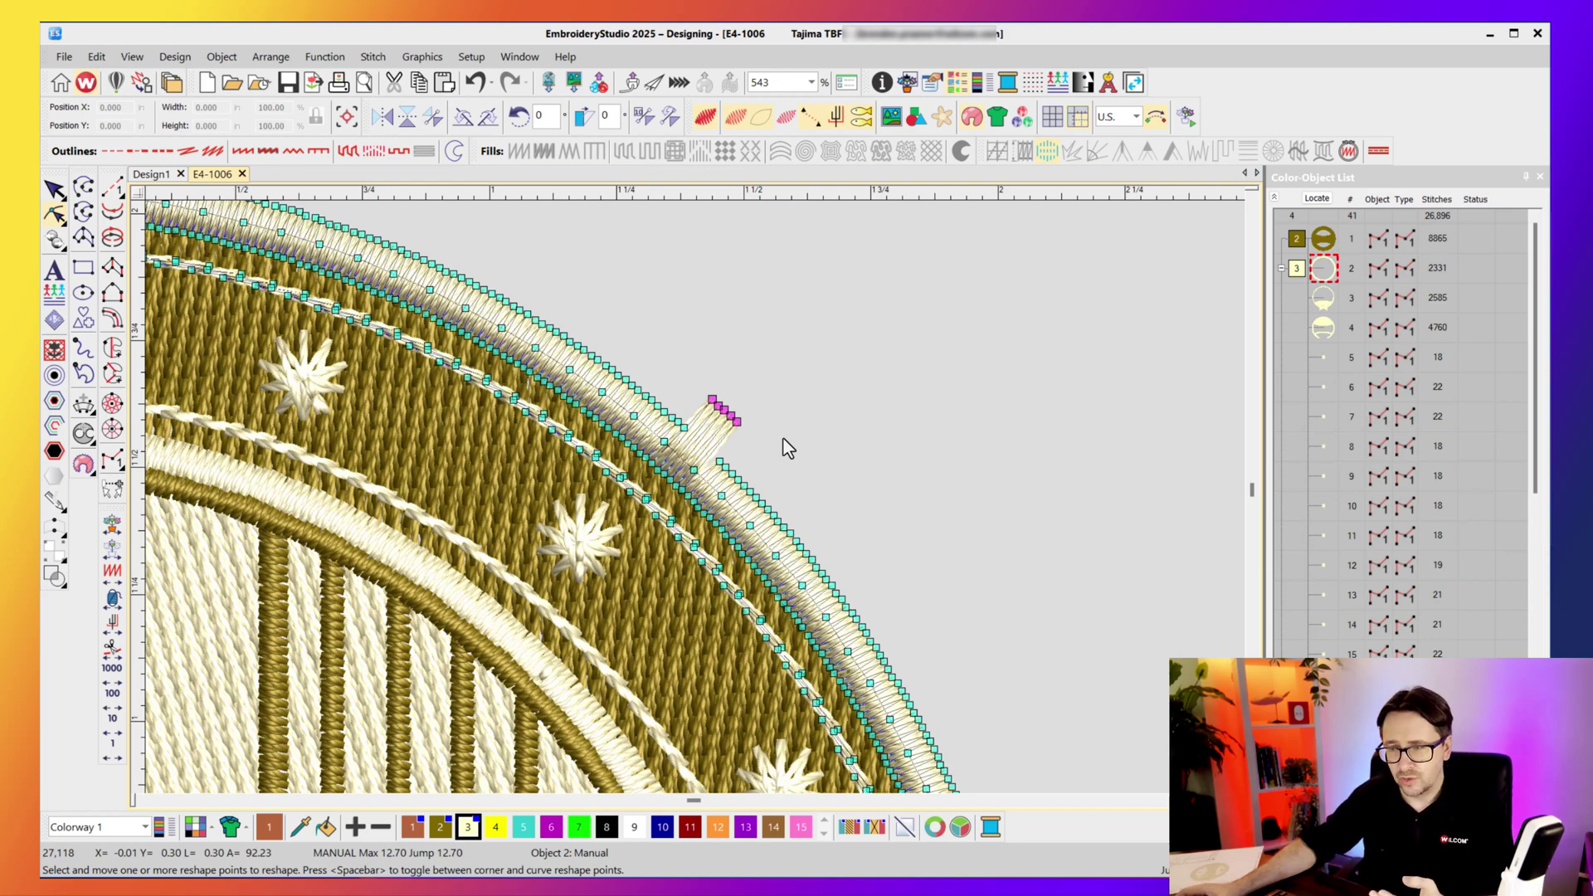
pyautogui.click(55, 193)
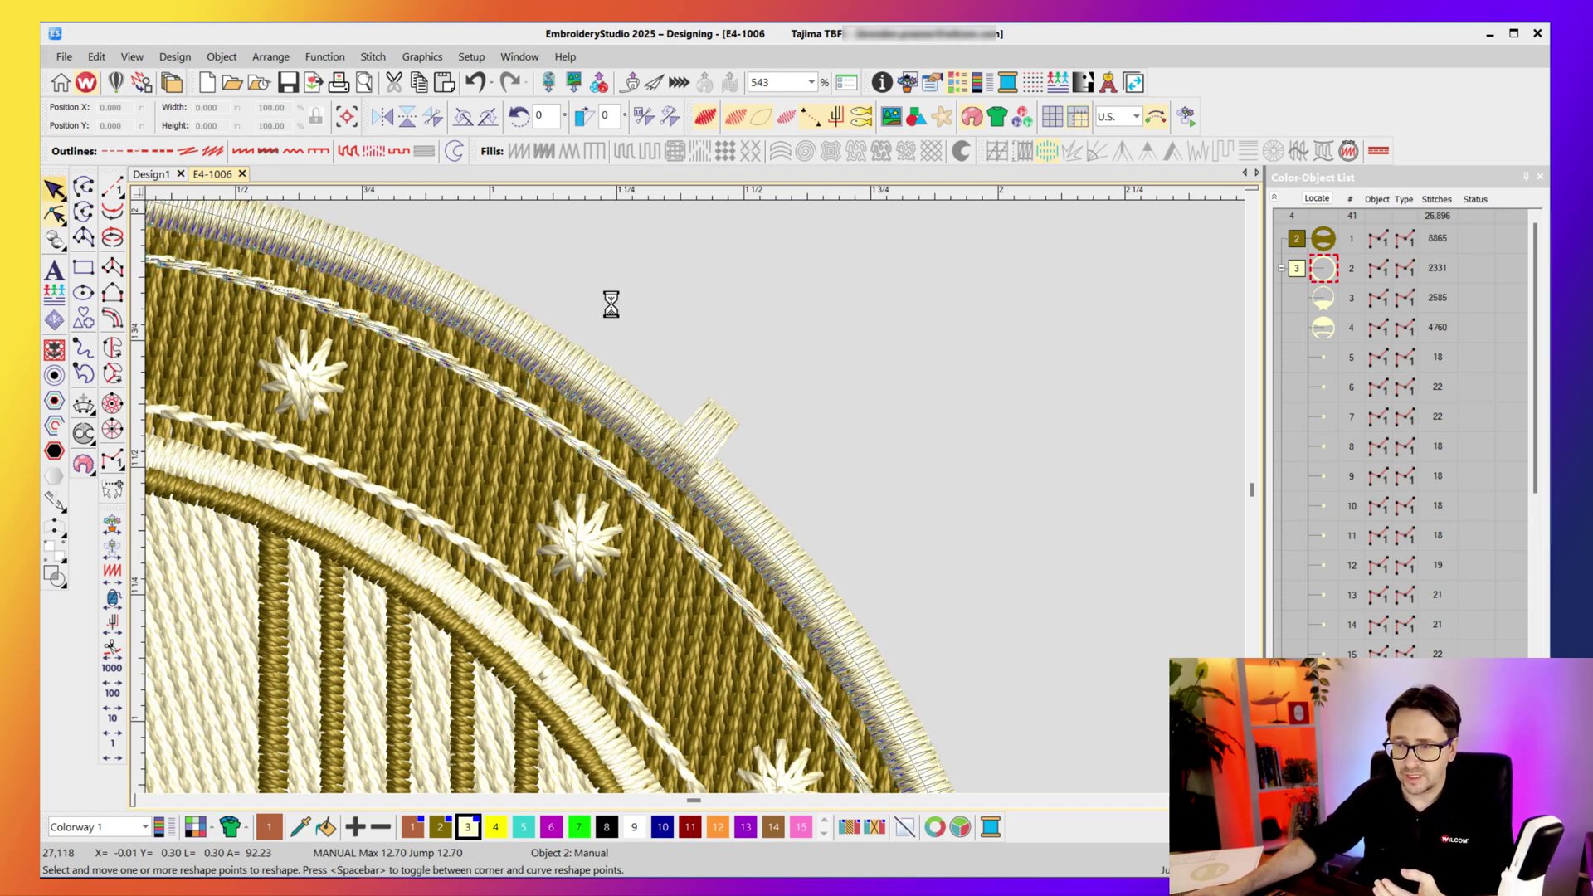
# - Select all objects and scale the badge proportionally from 4.197 to 4.729 inches
pyautogui.press('1')
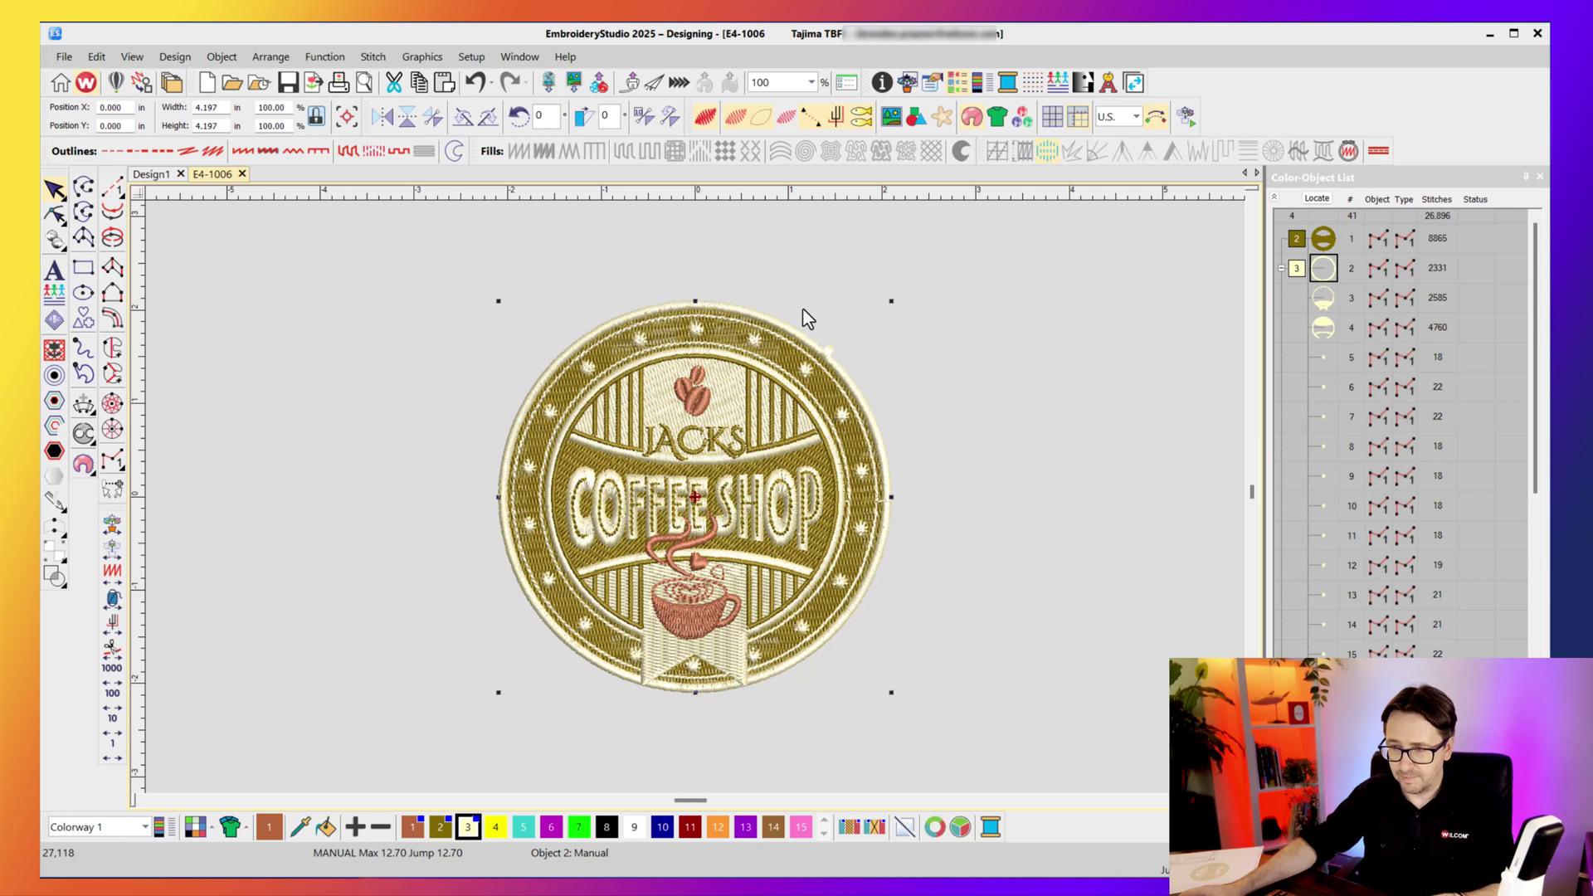
pyautogui.hotkey('ctrl', 'a')
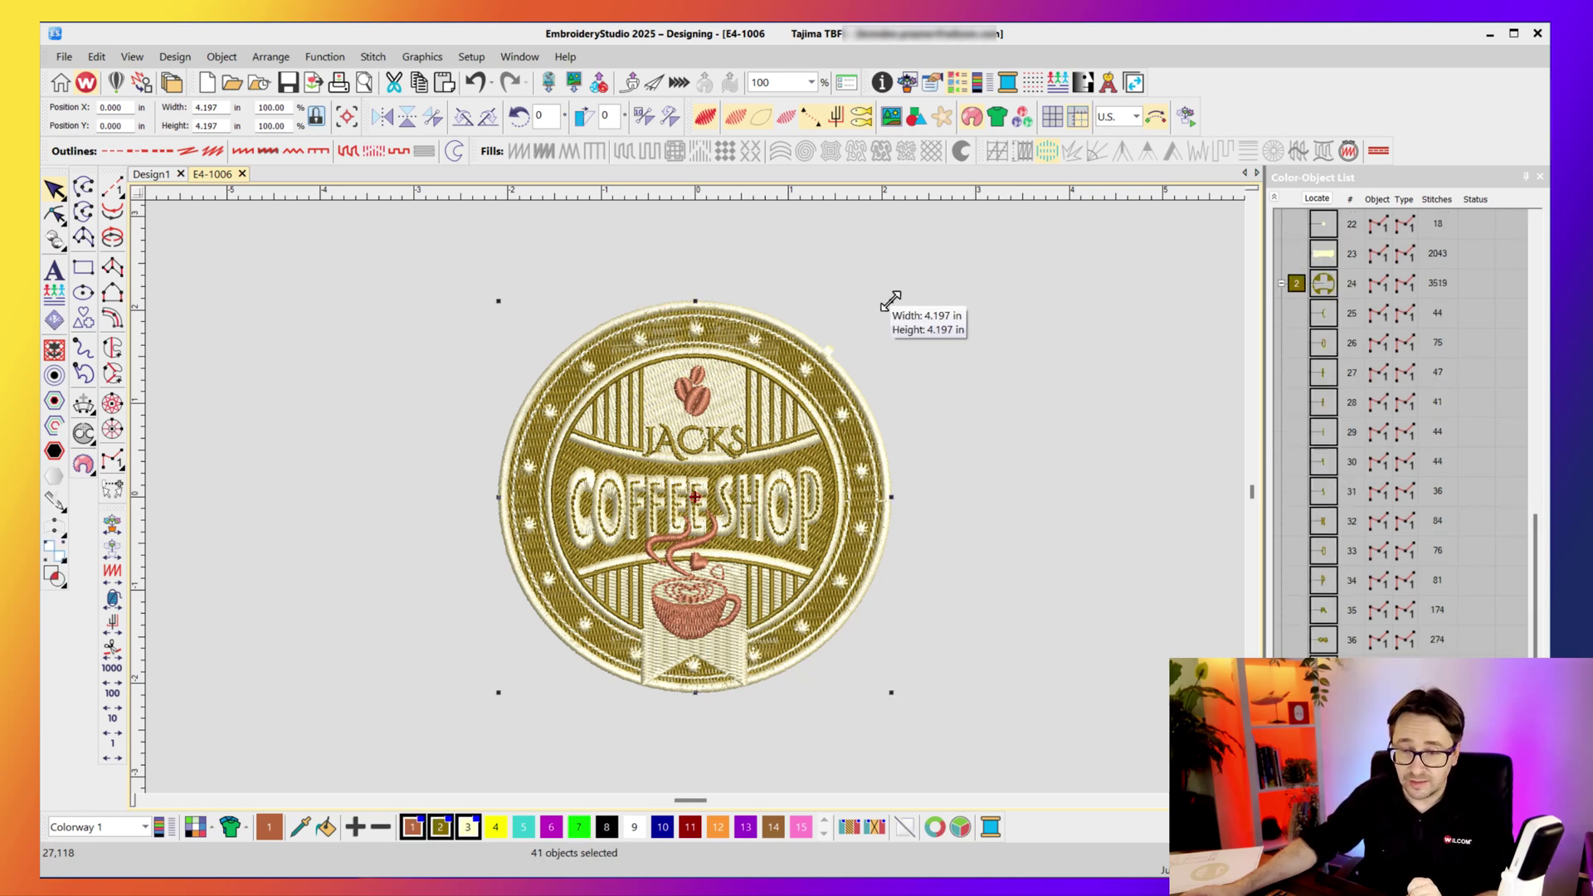
pyautogui.moveTo(891, 300); pyautogui.dragTo(940, 250)
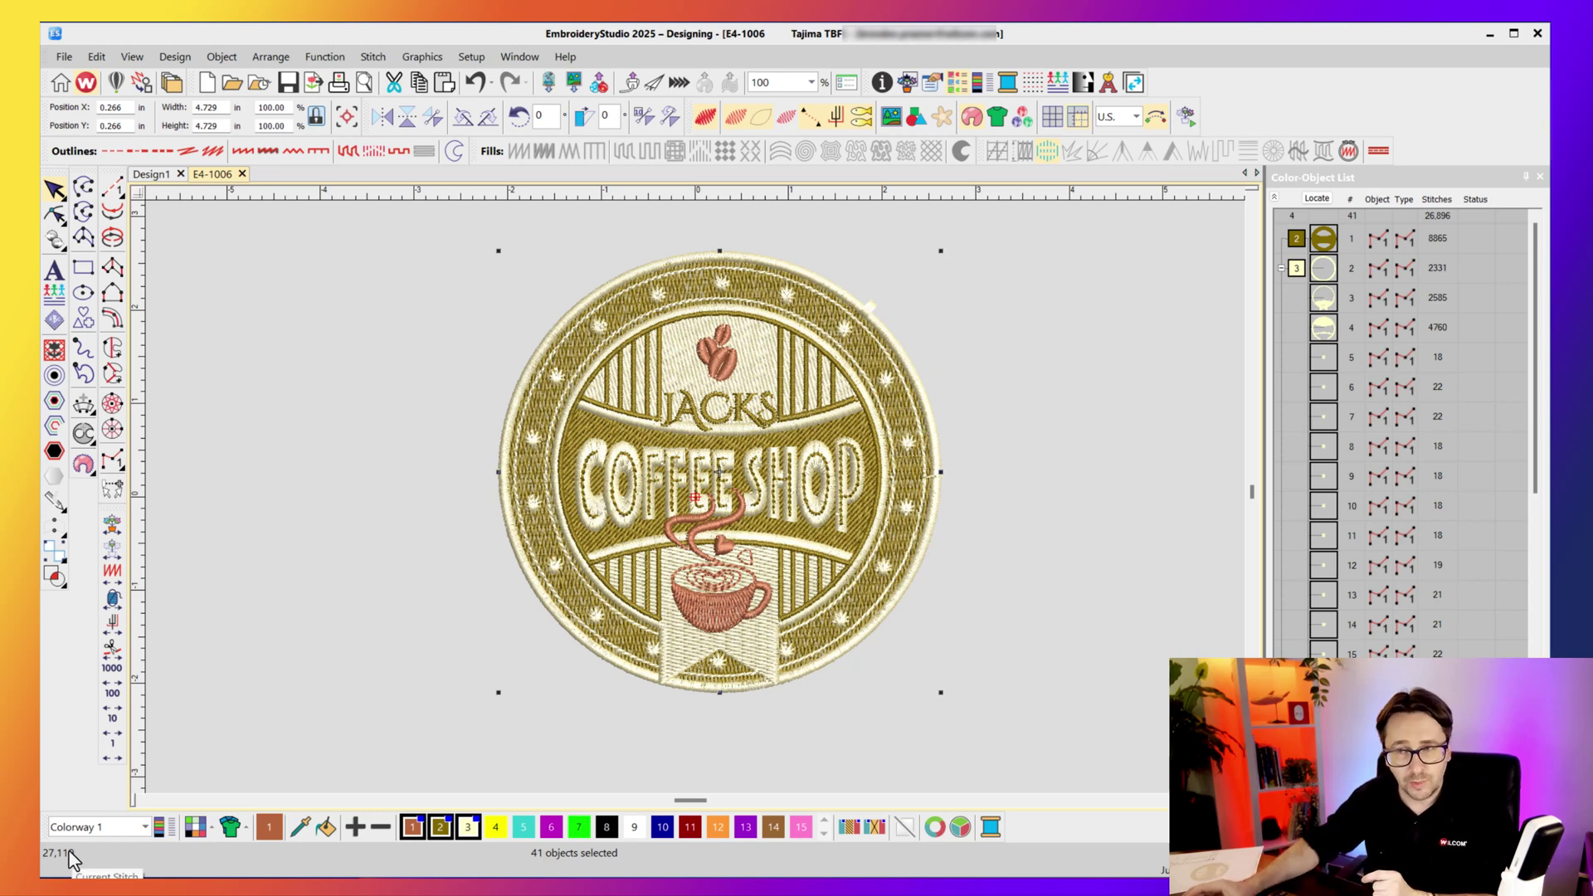
# - Close E4-1006 without saving, then reselect E4-1006.TBF and bring up its Open Options
pyautogui.click(241, 175)
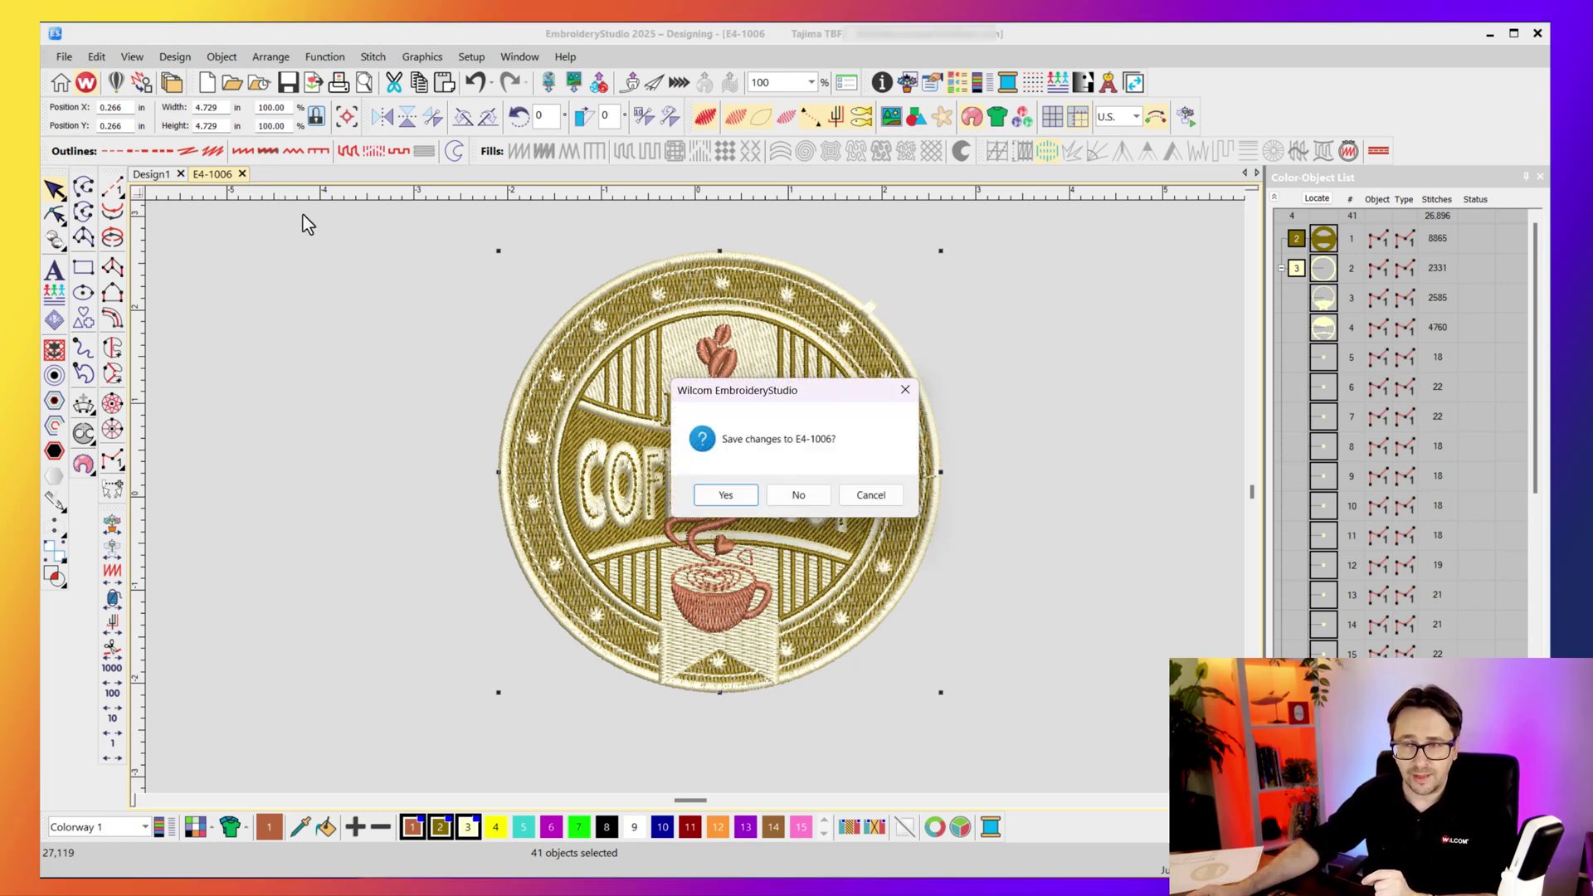
pyautogui.click(798, 496)
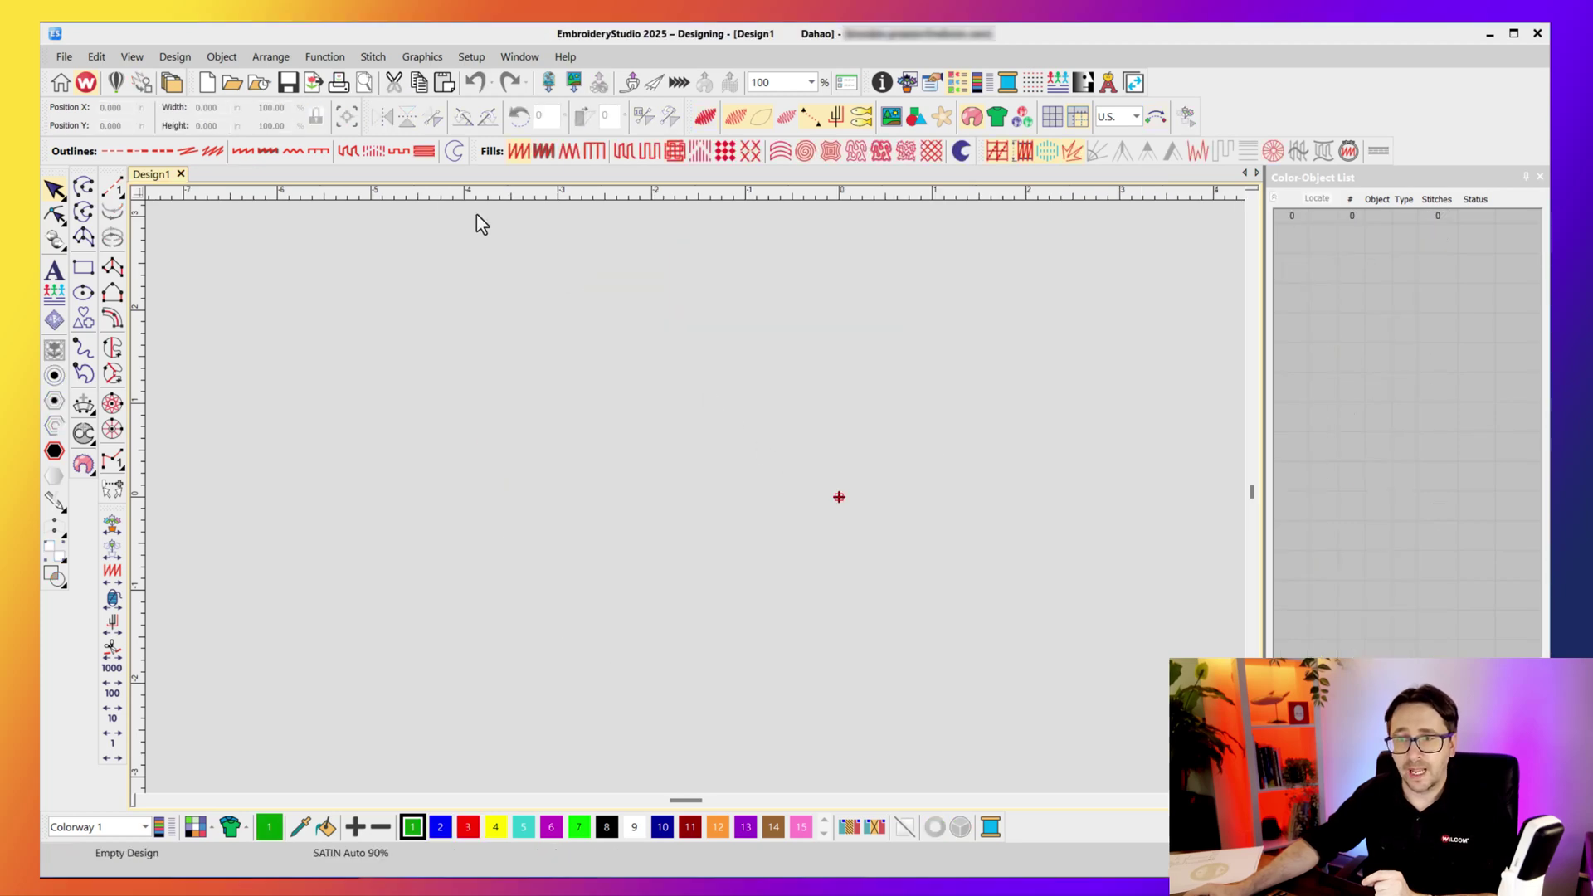
pyautogui.click(232, 87)
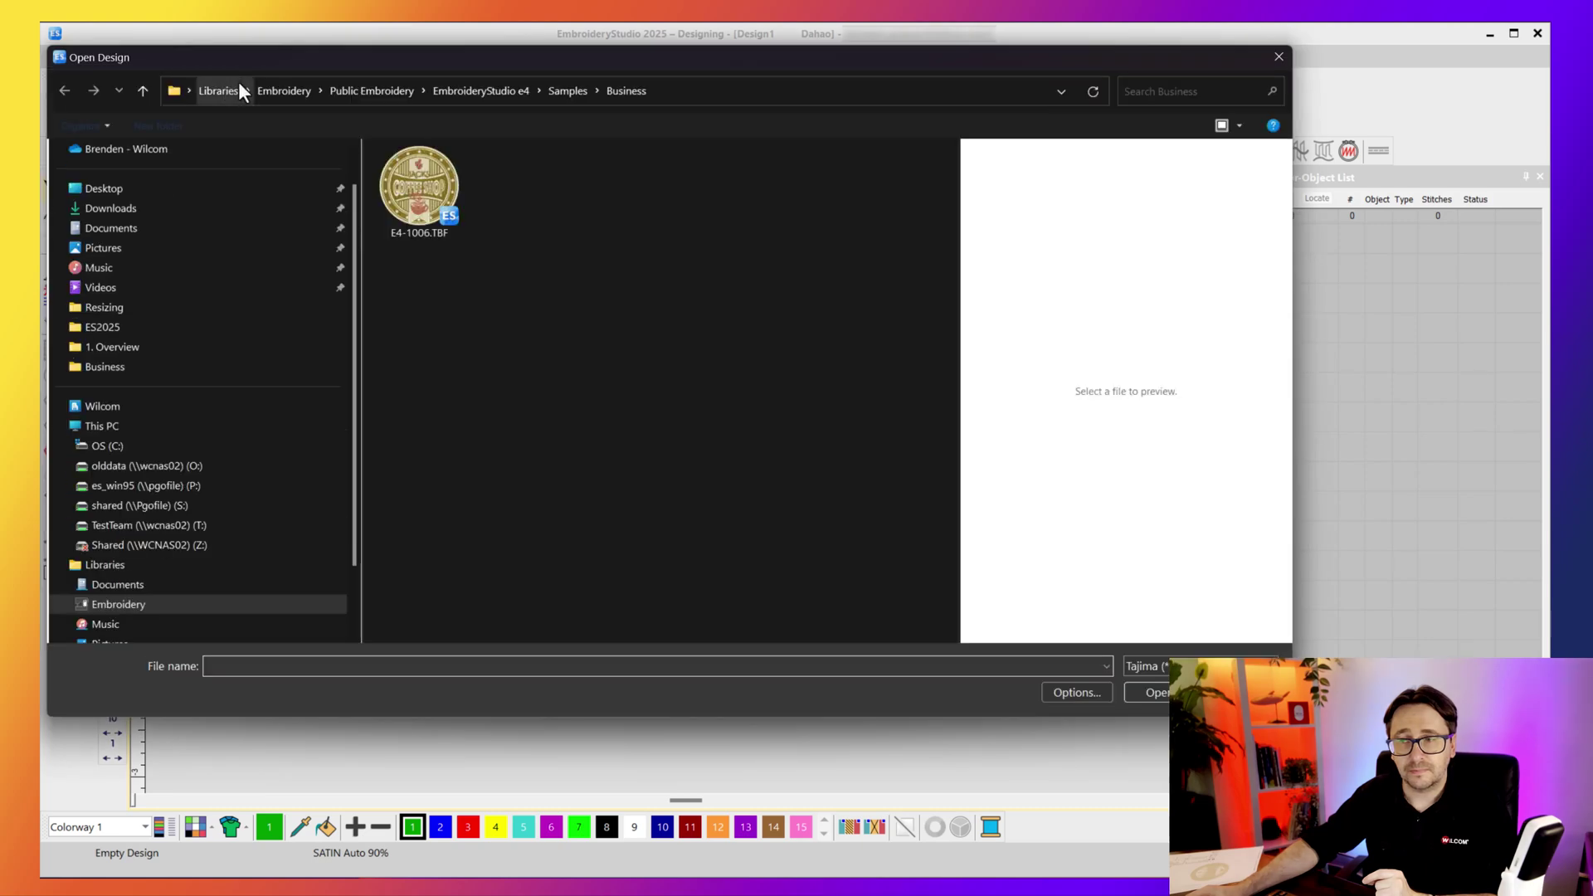
pyautogui.click(413, 182)
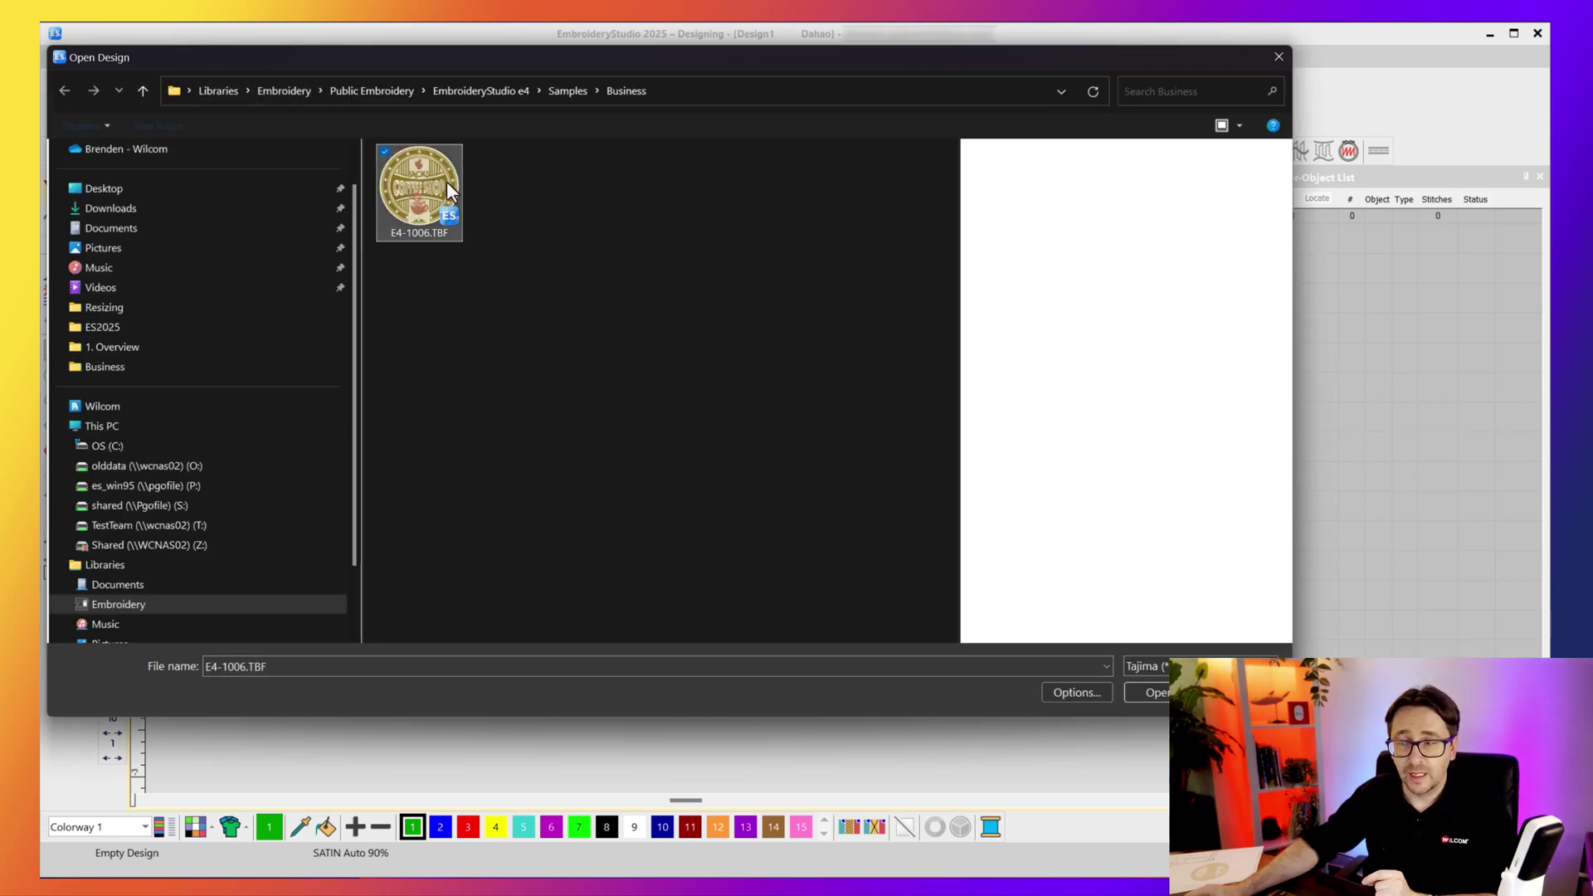
pyautogui.click(1102, 695)
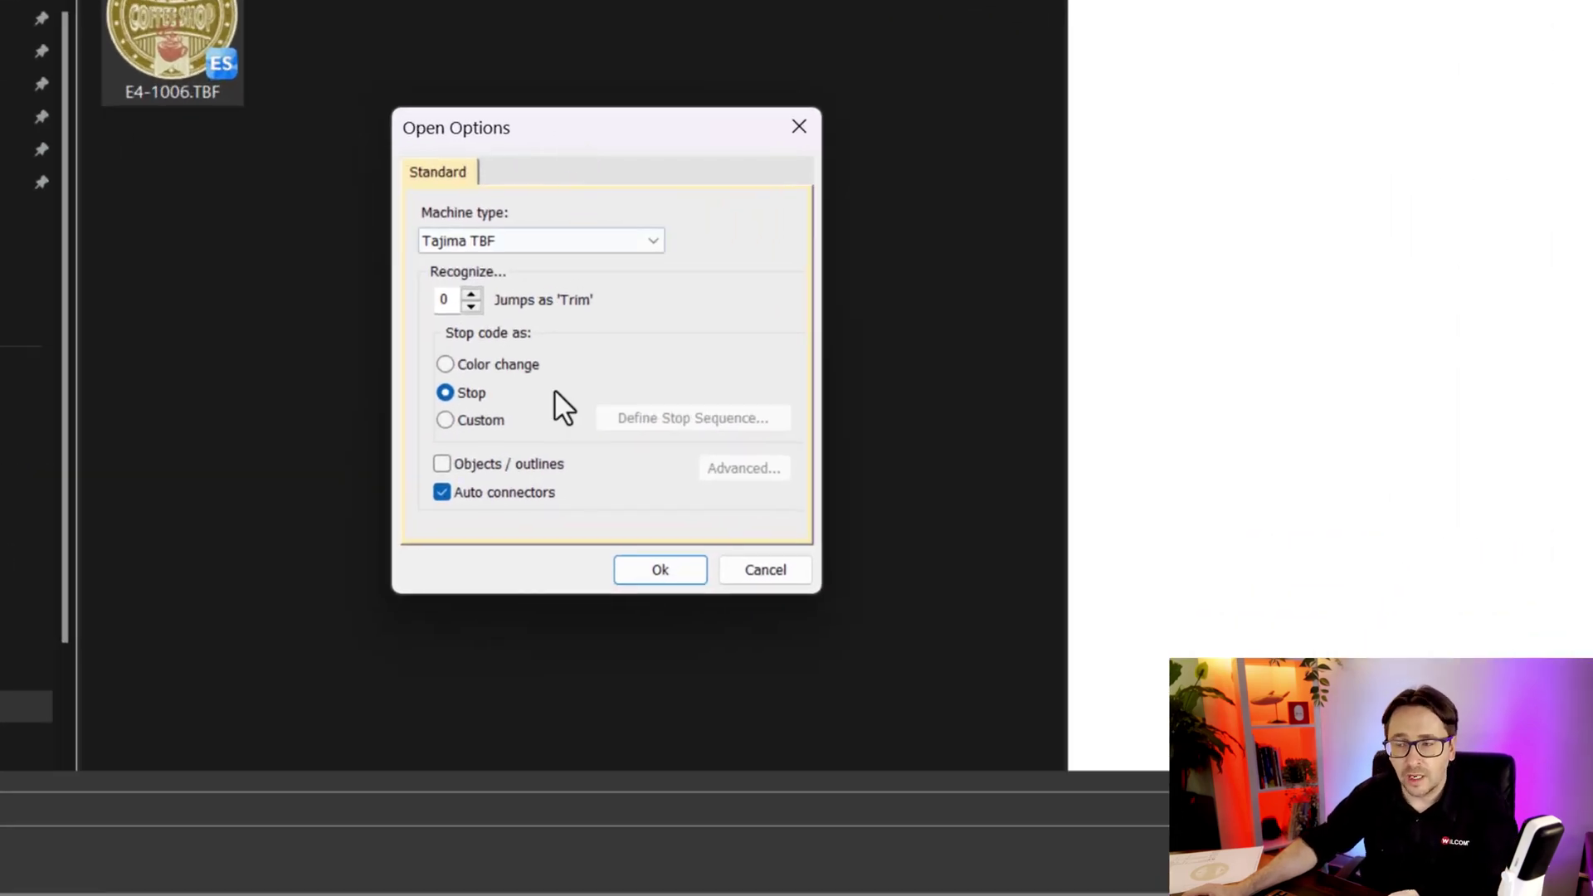
# - Enable Objects / outlines recognition, leave Advanced settings unchanged, and reopen E4-1006.TBF
pyautogui.click(463, 461)
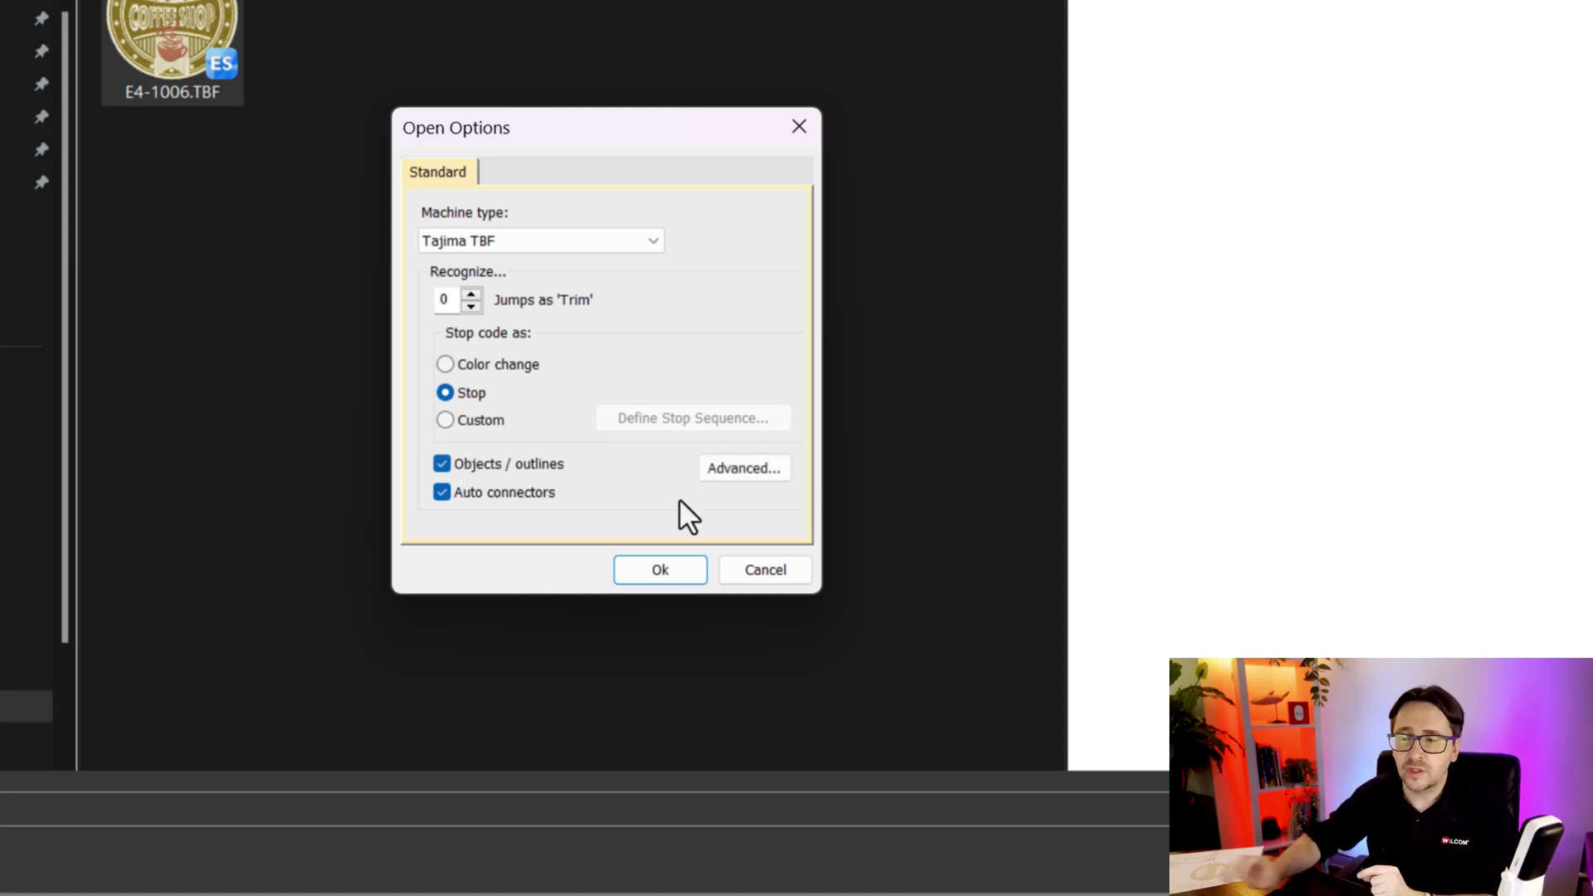
pyautogui.click(738, 467)
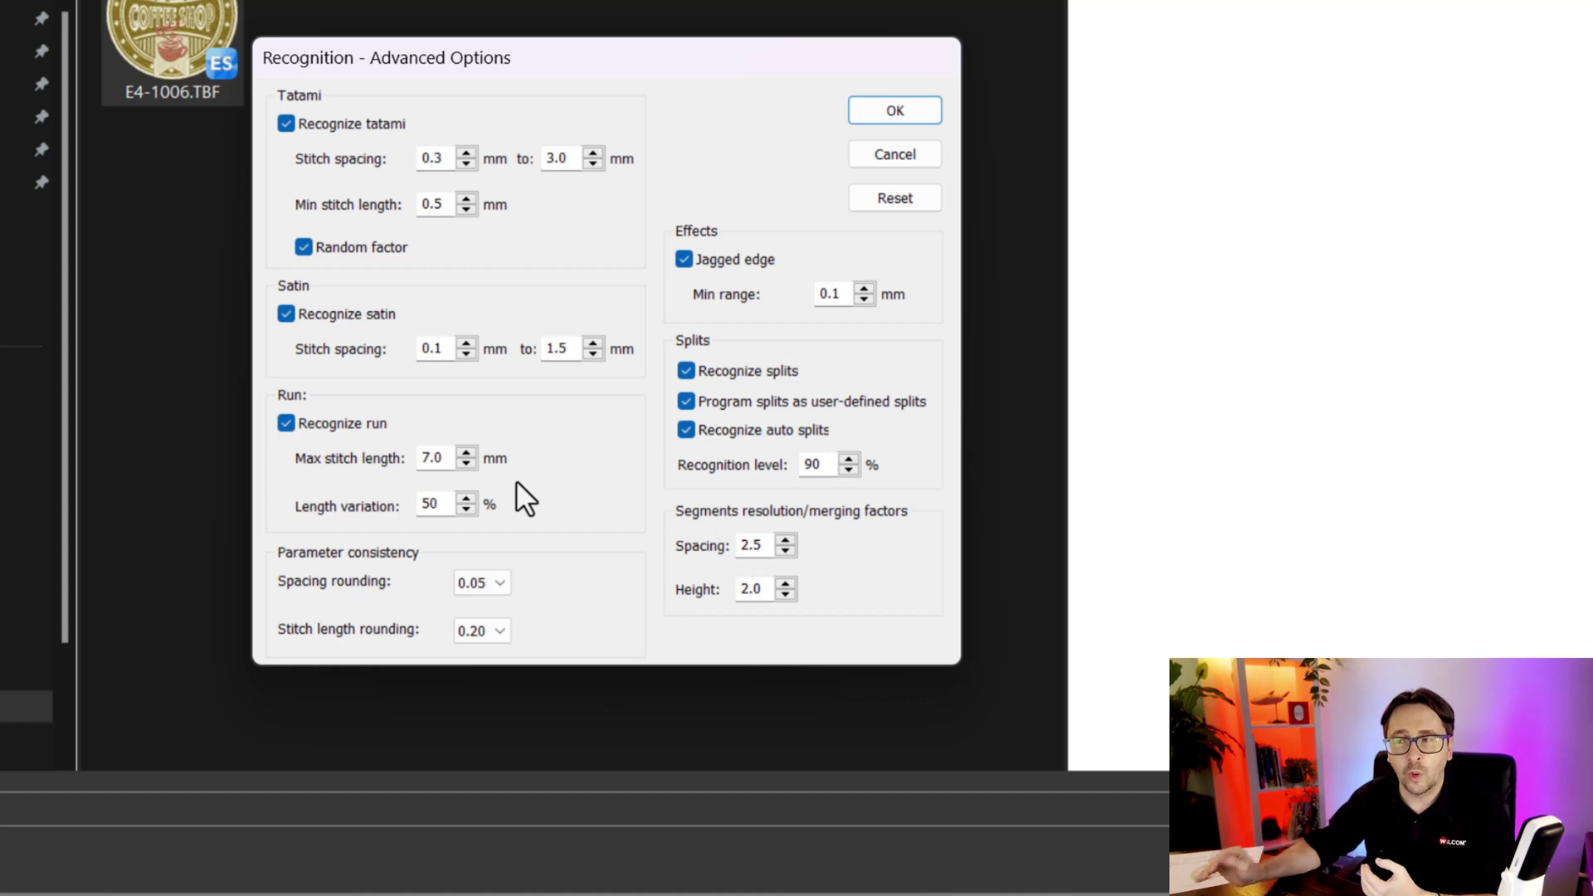
pyautogui.click(923, 157)
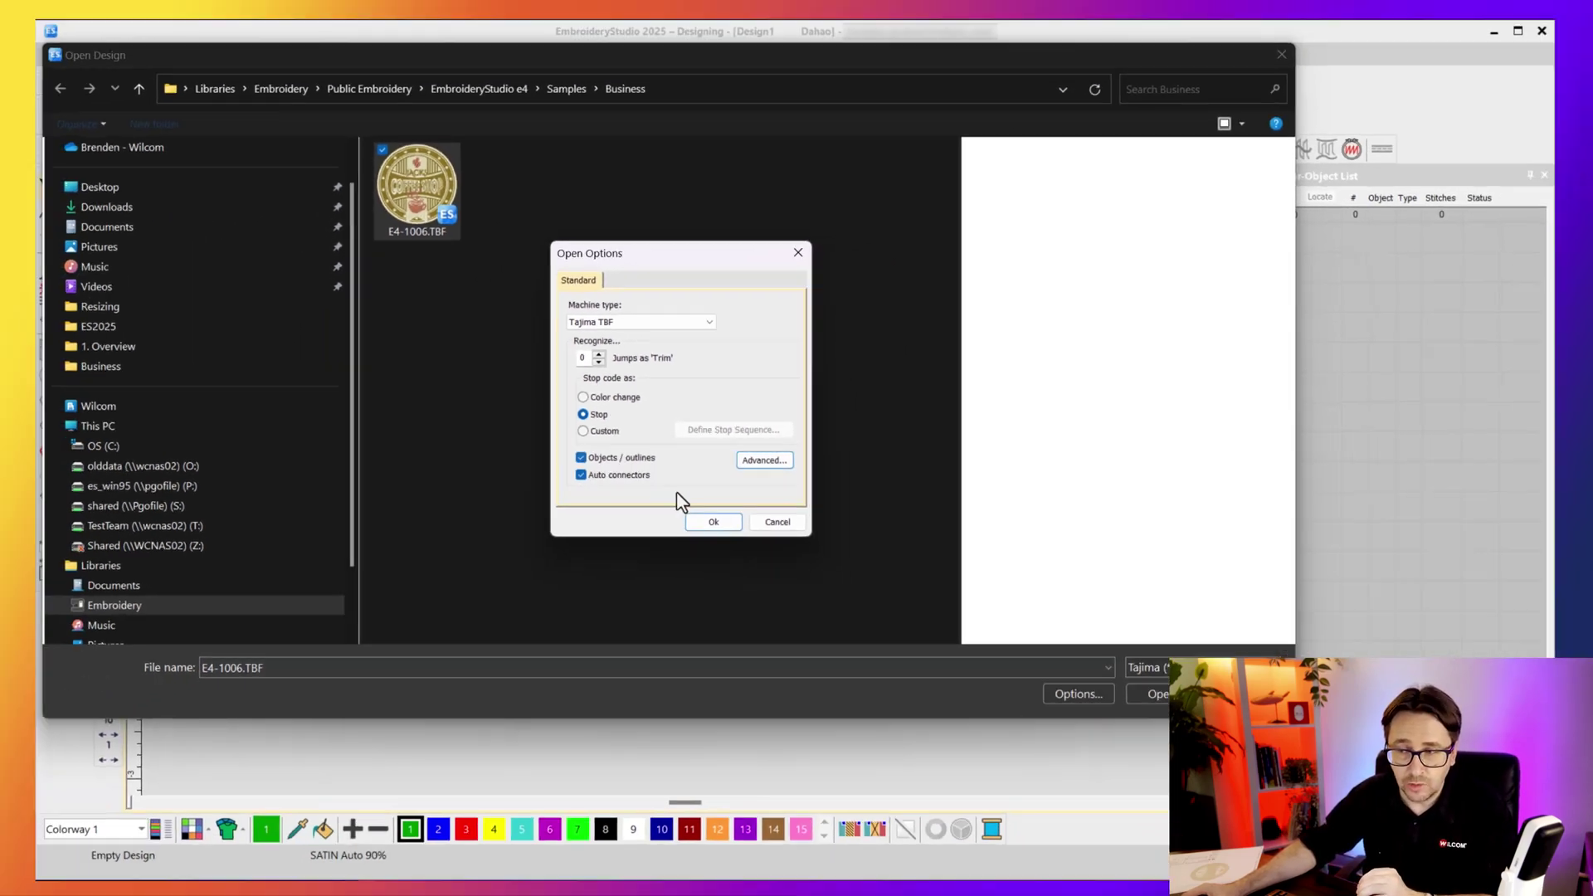
pyautogui.click(711, 521)
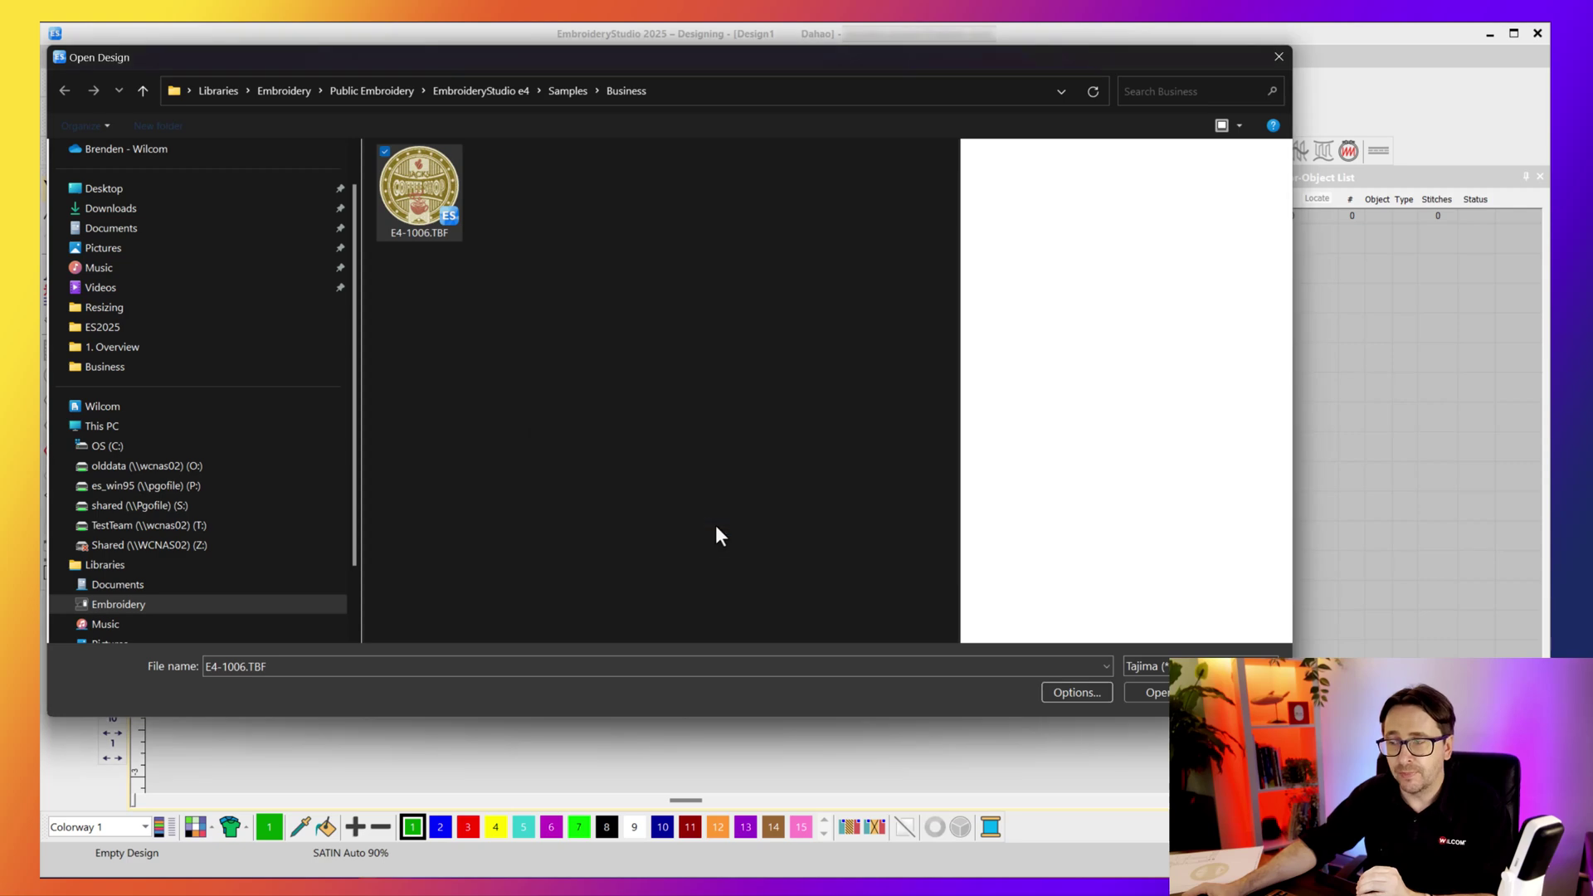
pyautogui.click(1149, 692)
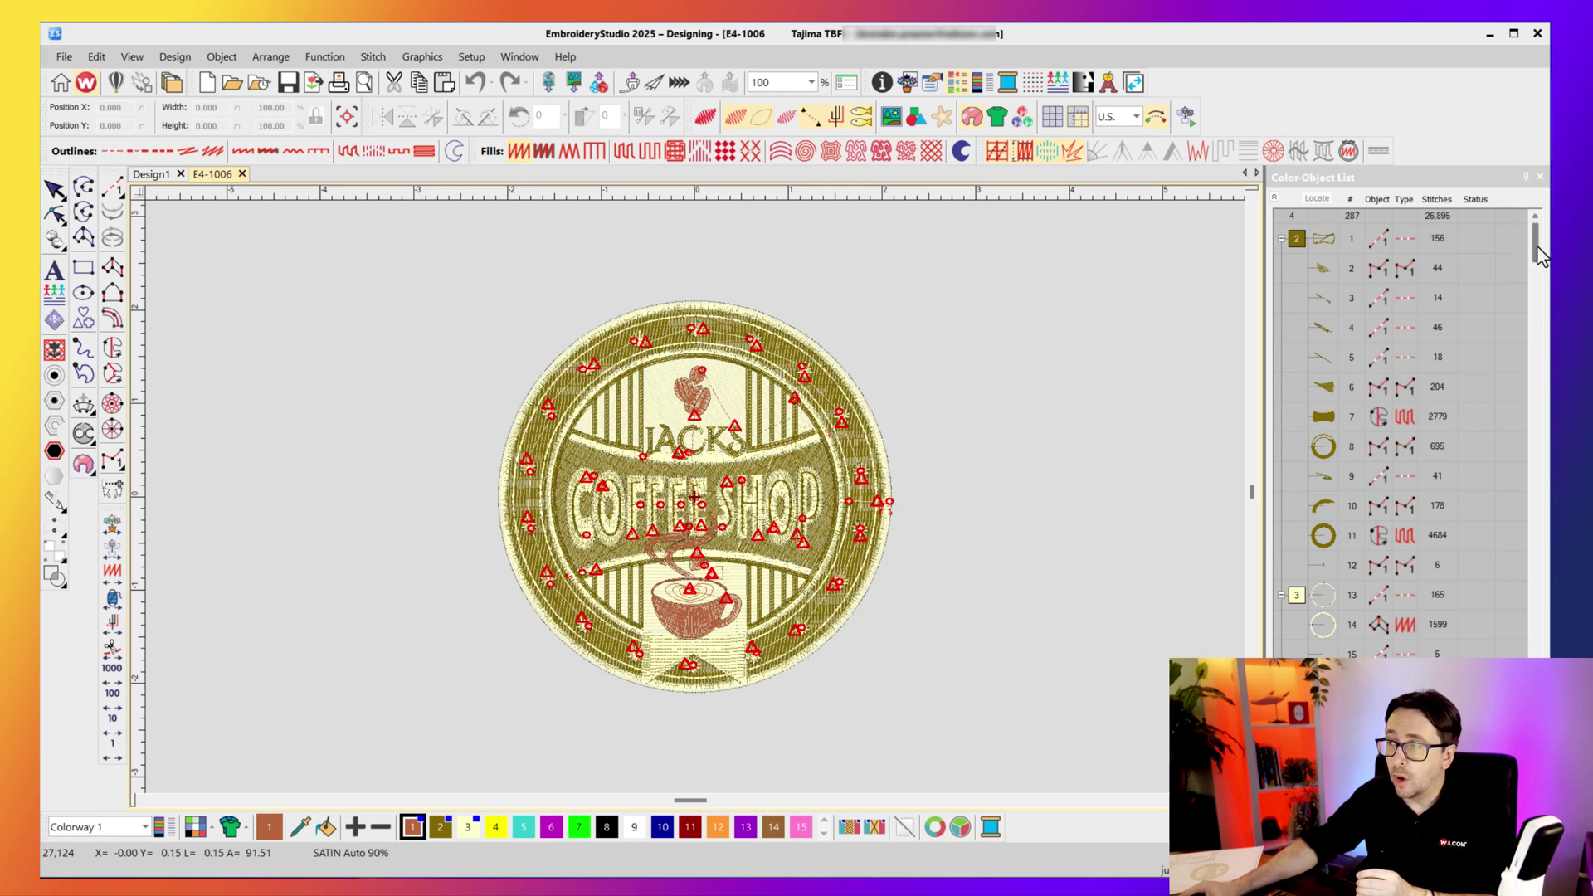
# - Select the outer ring, object 14, a 1,599-stitch satin Column A
pyautogui.scroll(-5, 1541, 256)
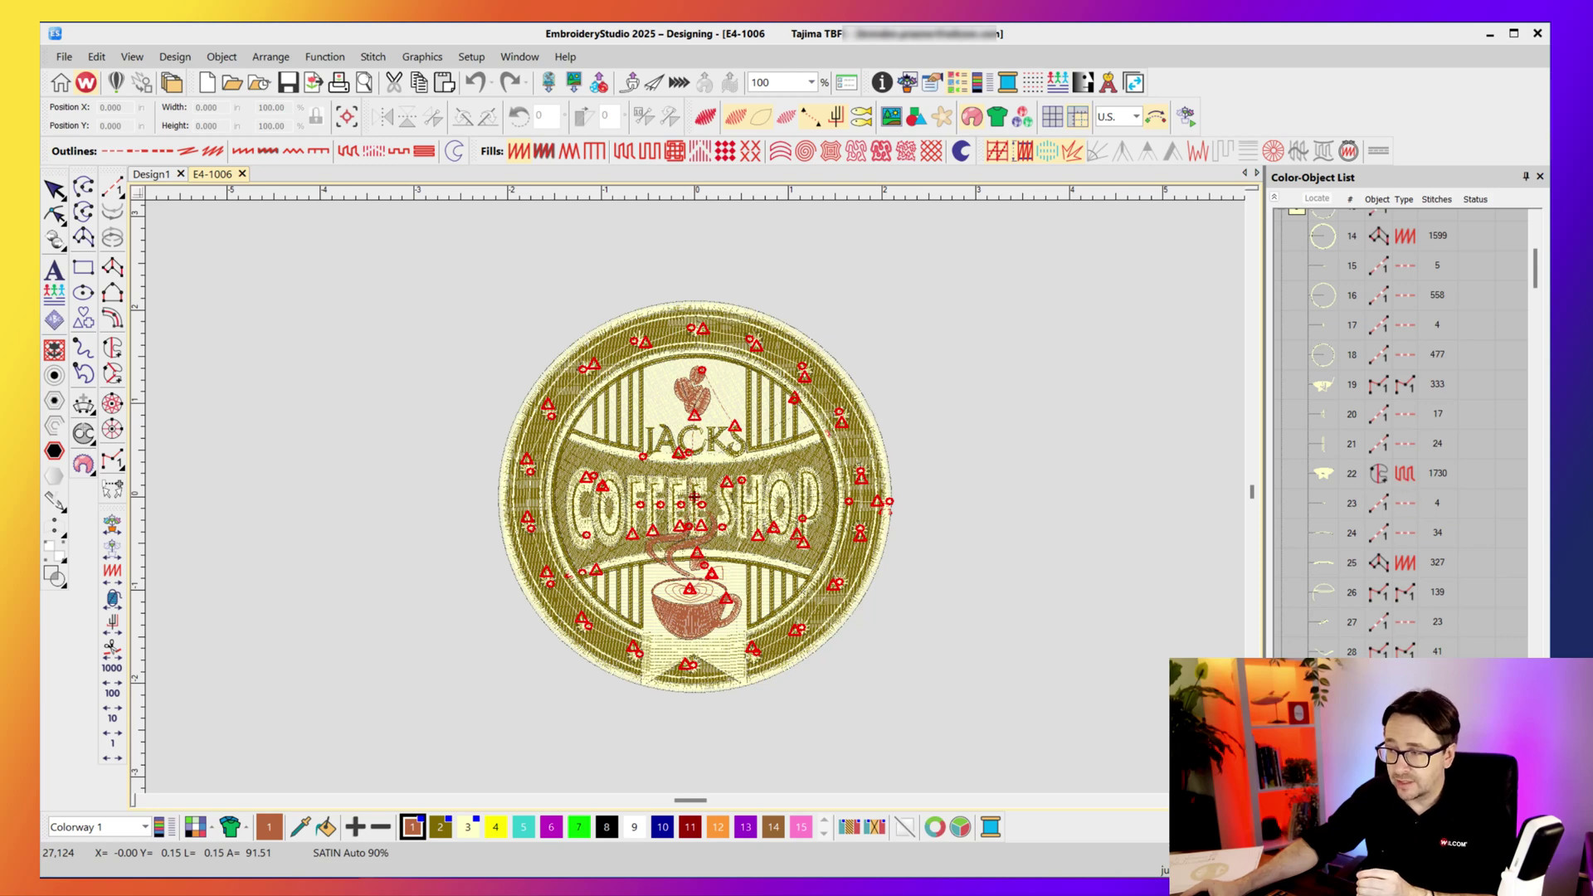
pyautogui.click(840, 371)
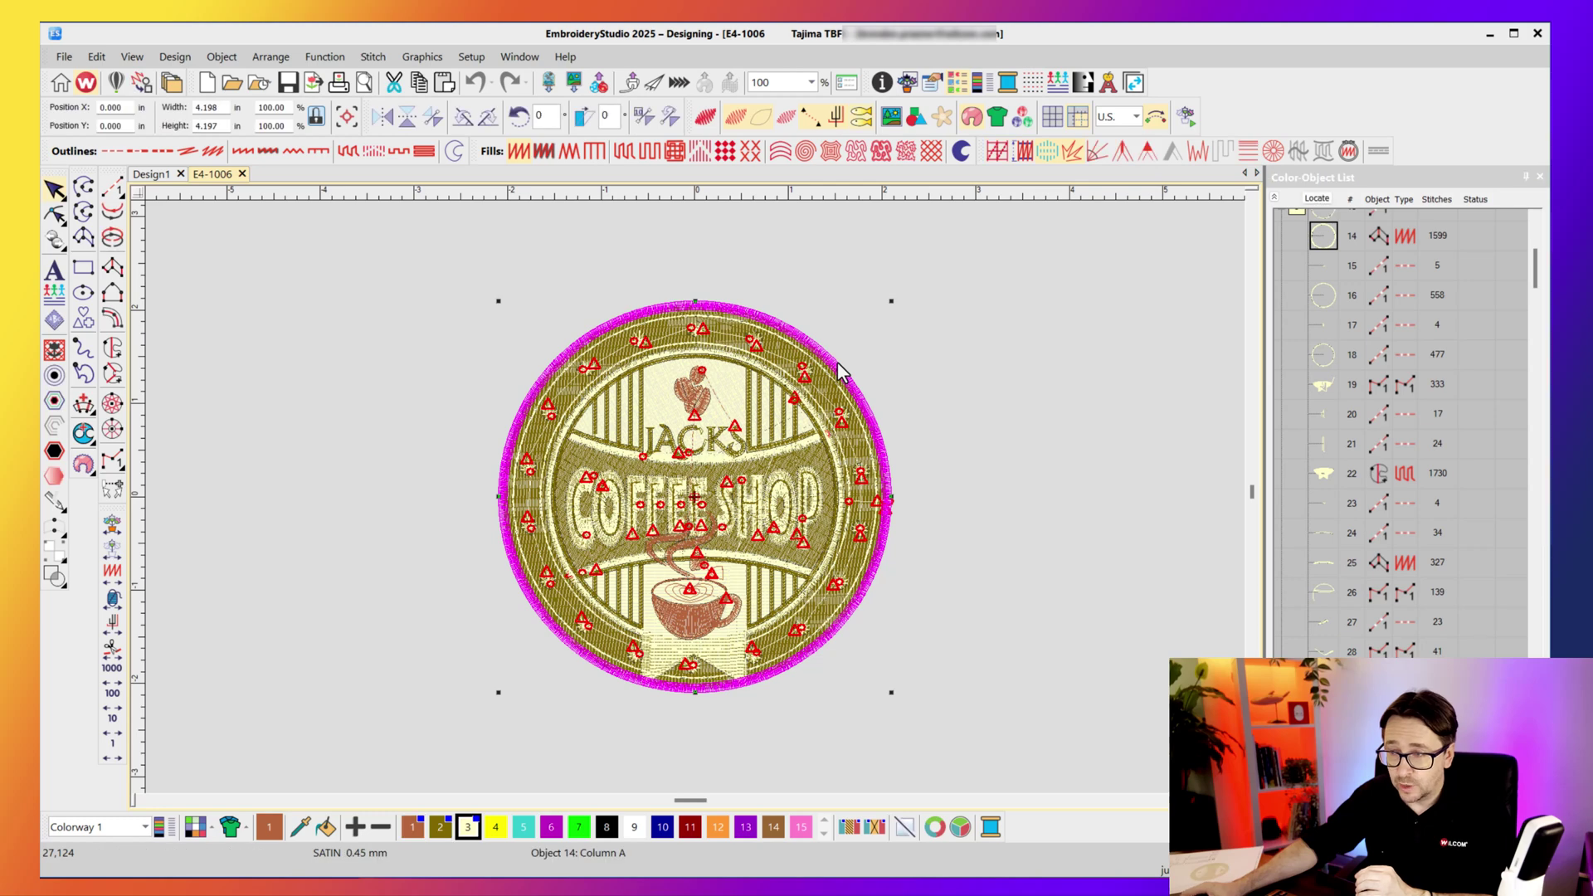
pyautogui.scroll(1, 840, 371)
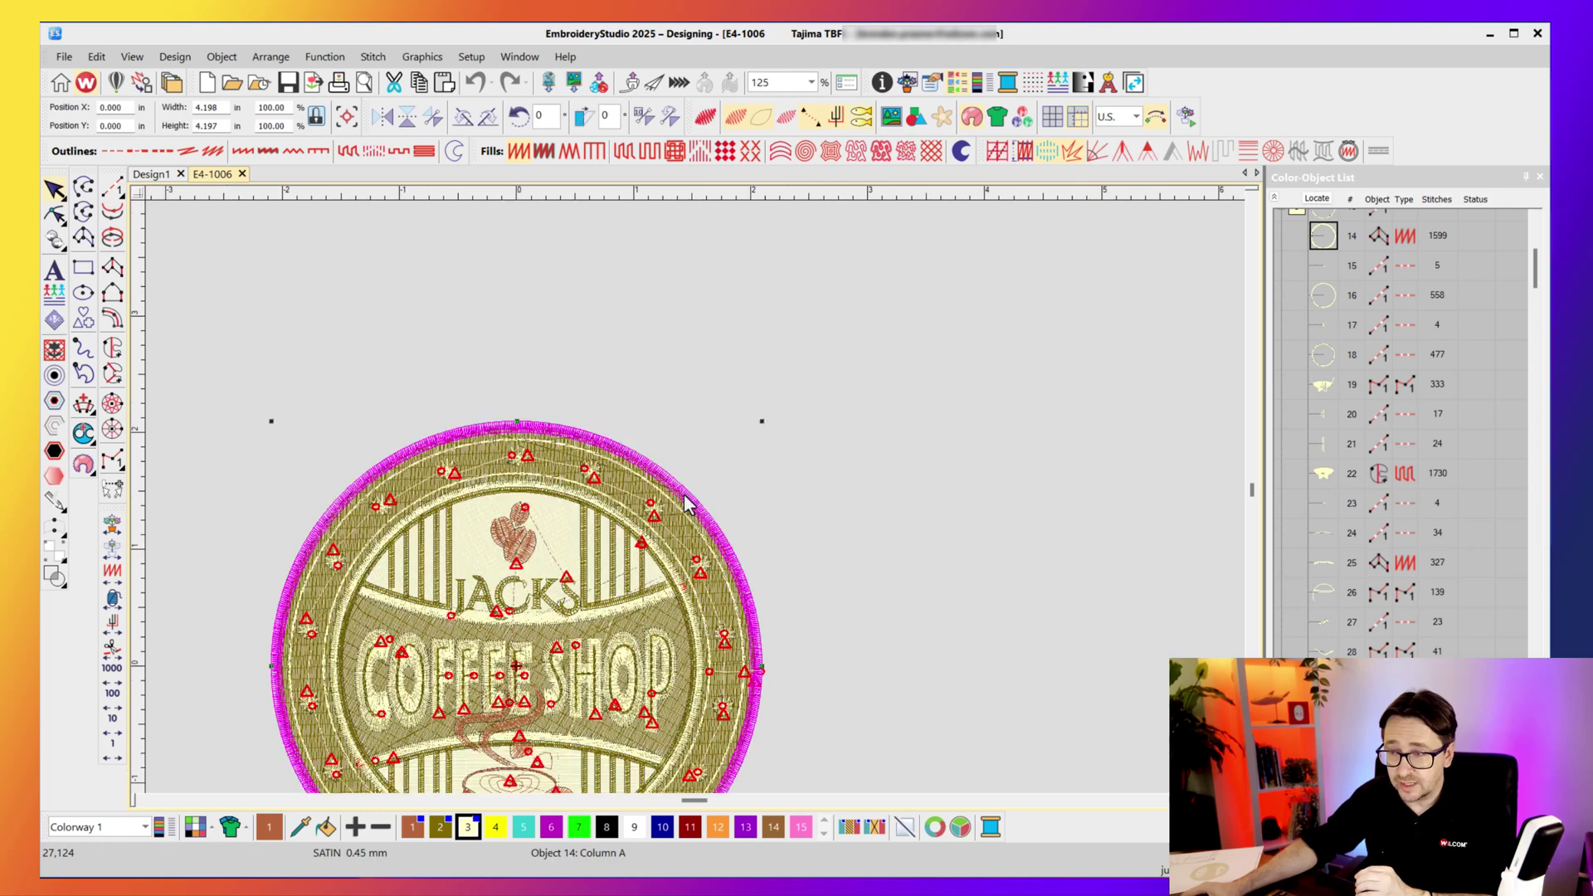
# - Reshape object 14's outer ring, pulling its upper-right and right edge outward
pyautogui.click(55, 215)
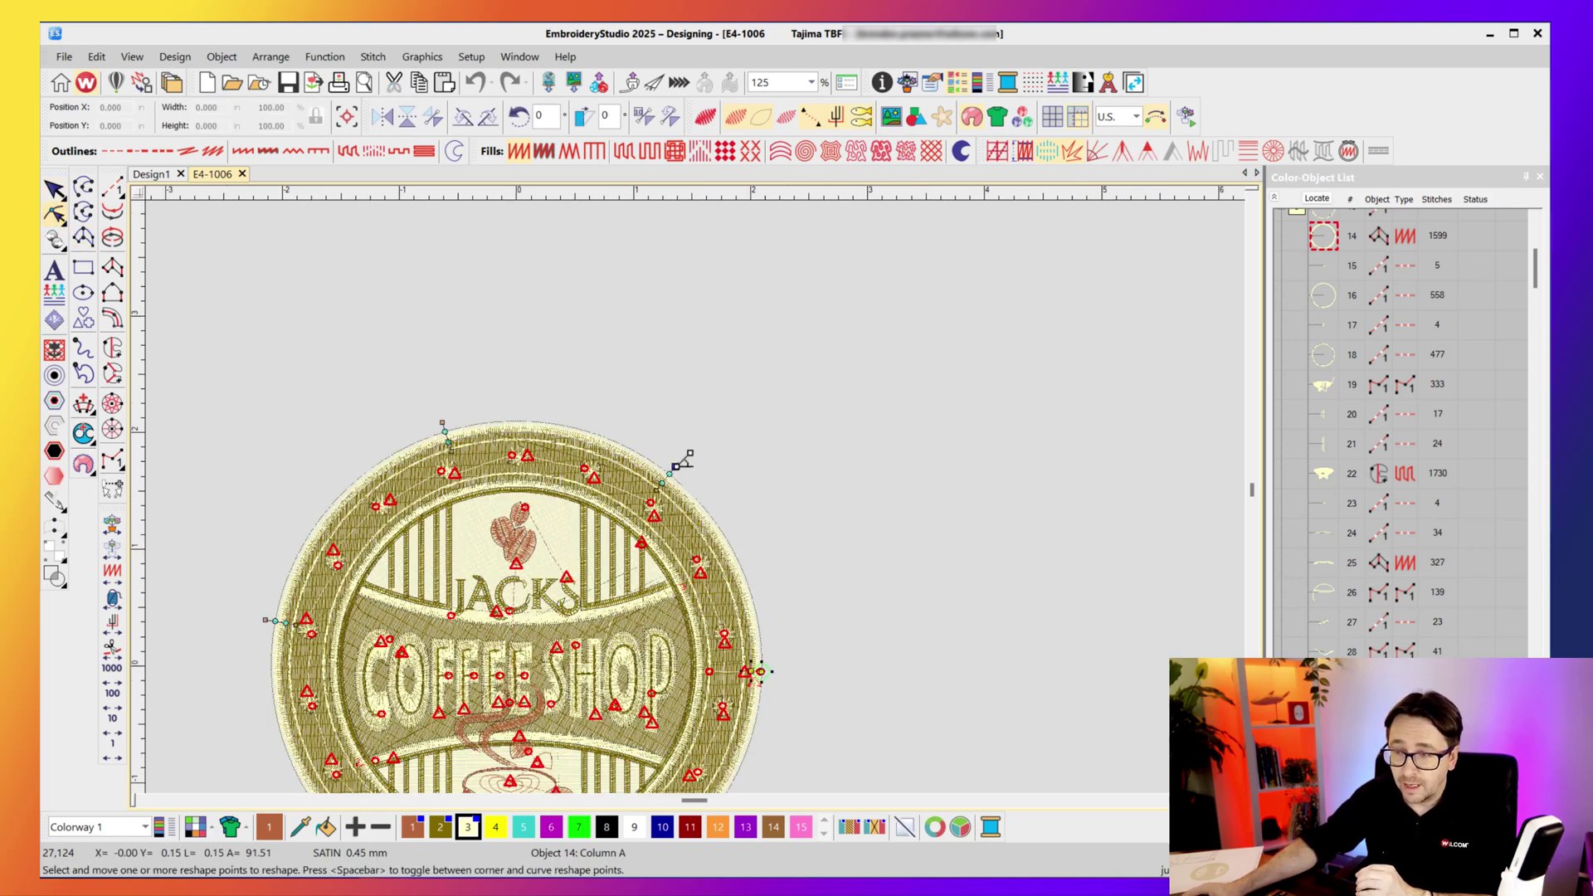
pyautogui.moveTo(666, 476); pyautogui.dragTo(679, 456)
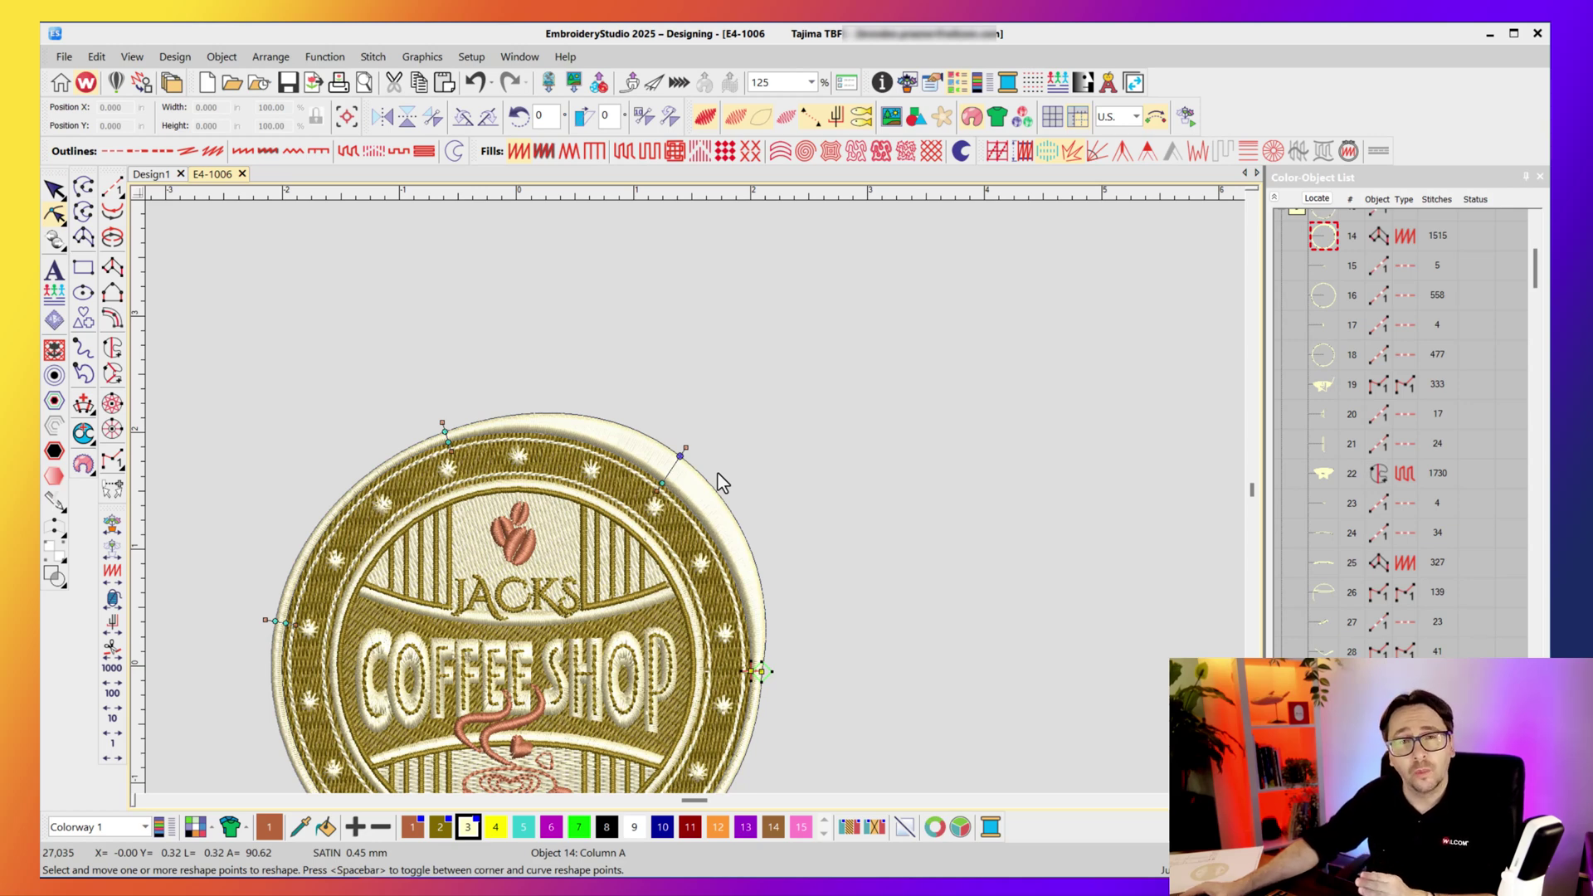
pyautogui.press('0')
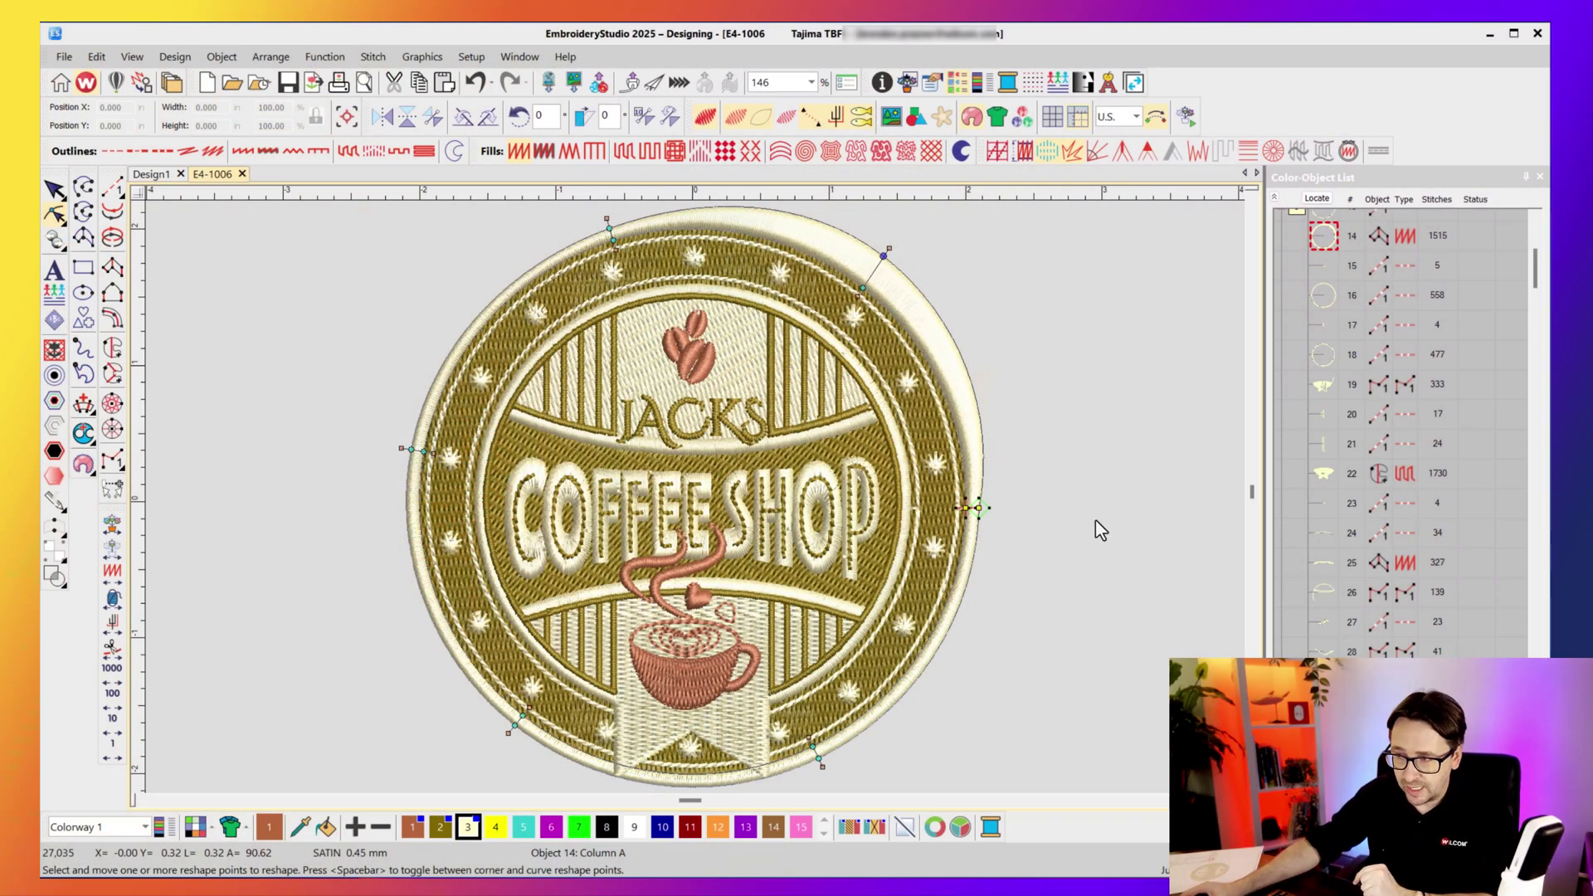
pyautogui.moveTo(979, 506); pyautogui.dragTo(998, 511)
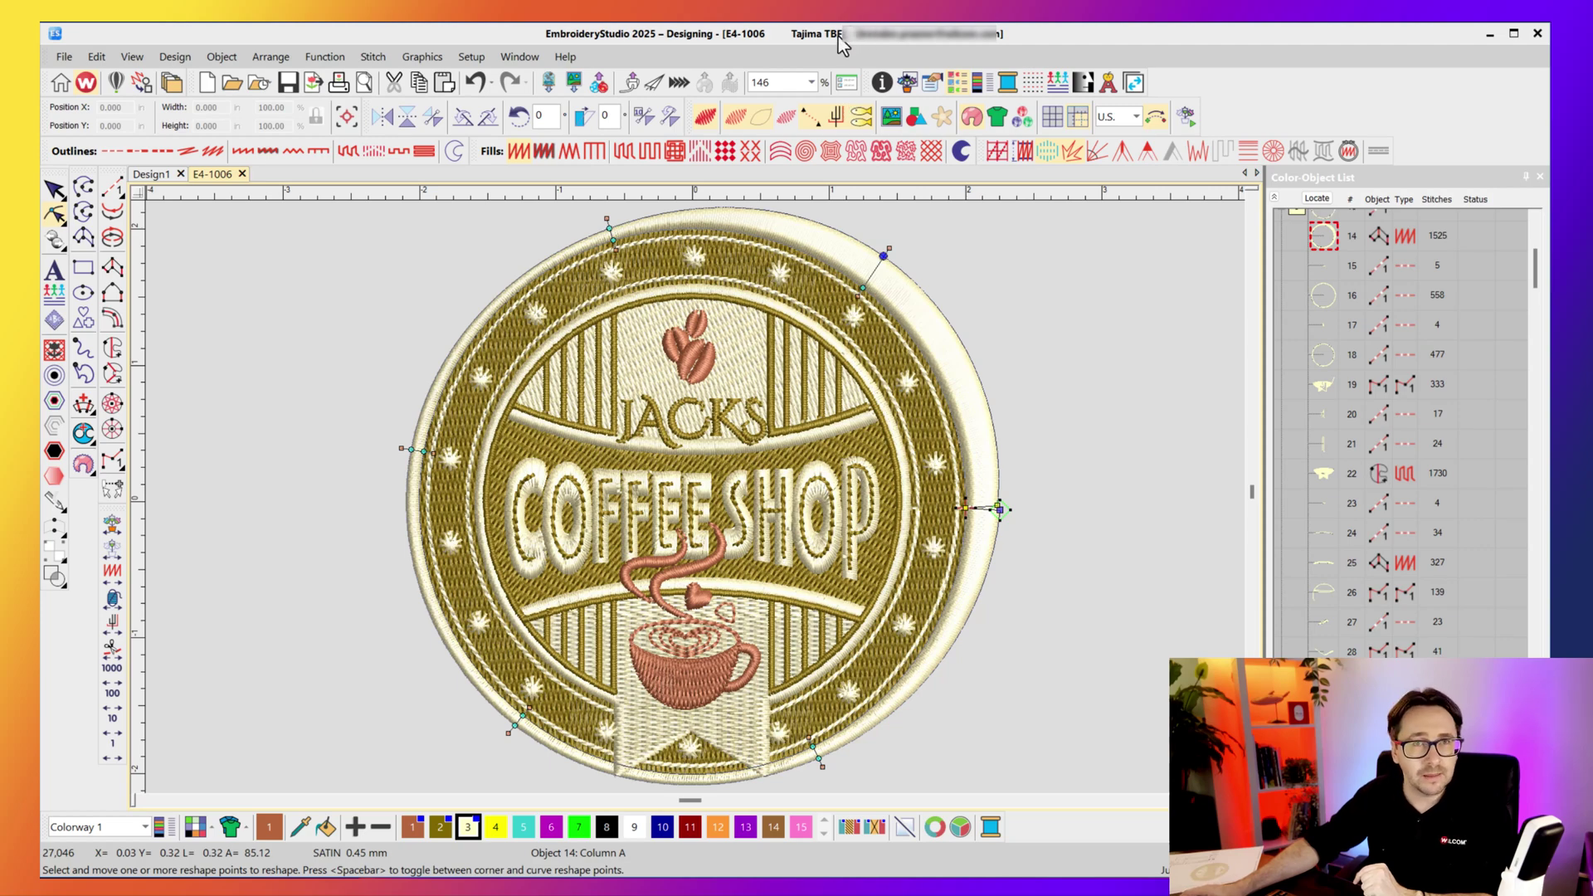
pyautogui.click(64, 56)
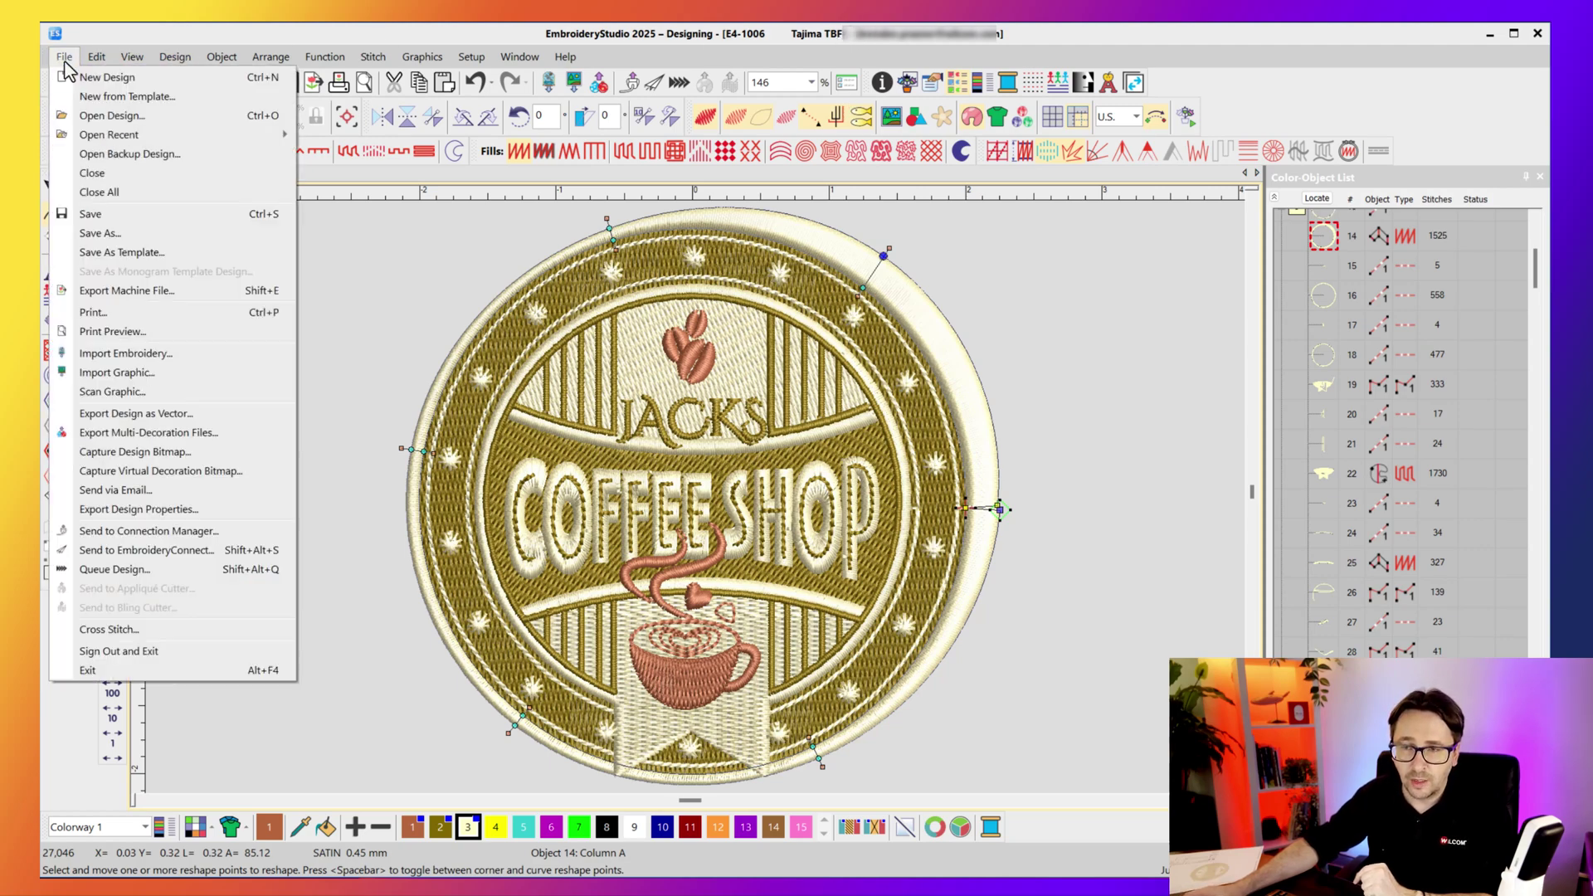
# - Save the reshaped badge as 'E4-1006 - Version 2'
pyautogui.click(151, 236)
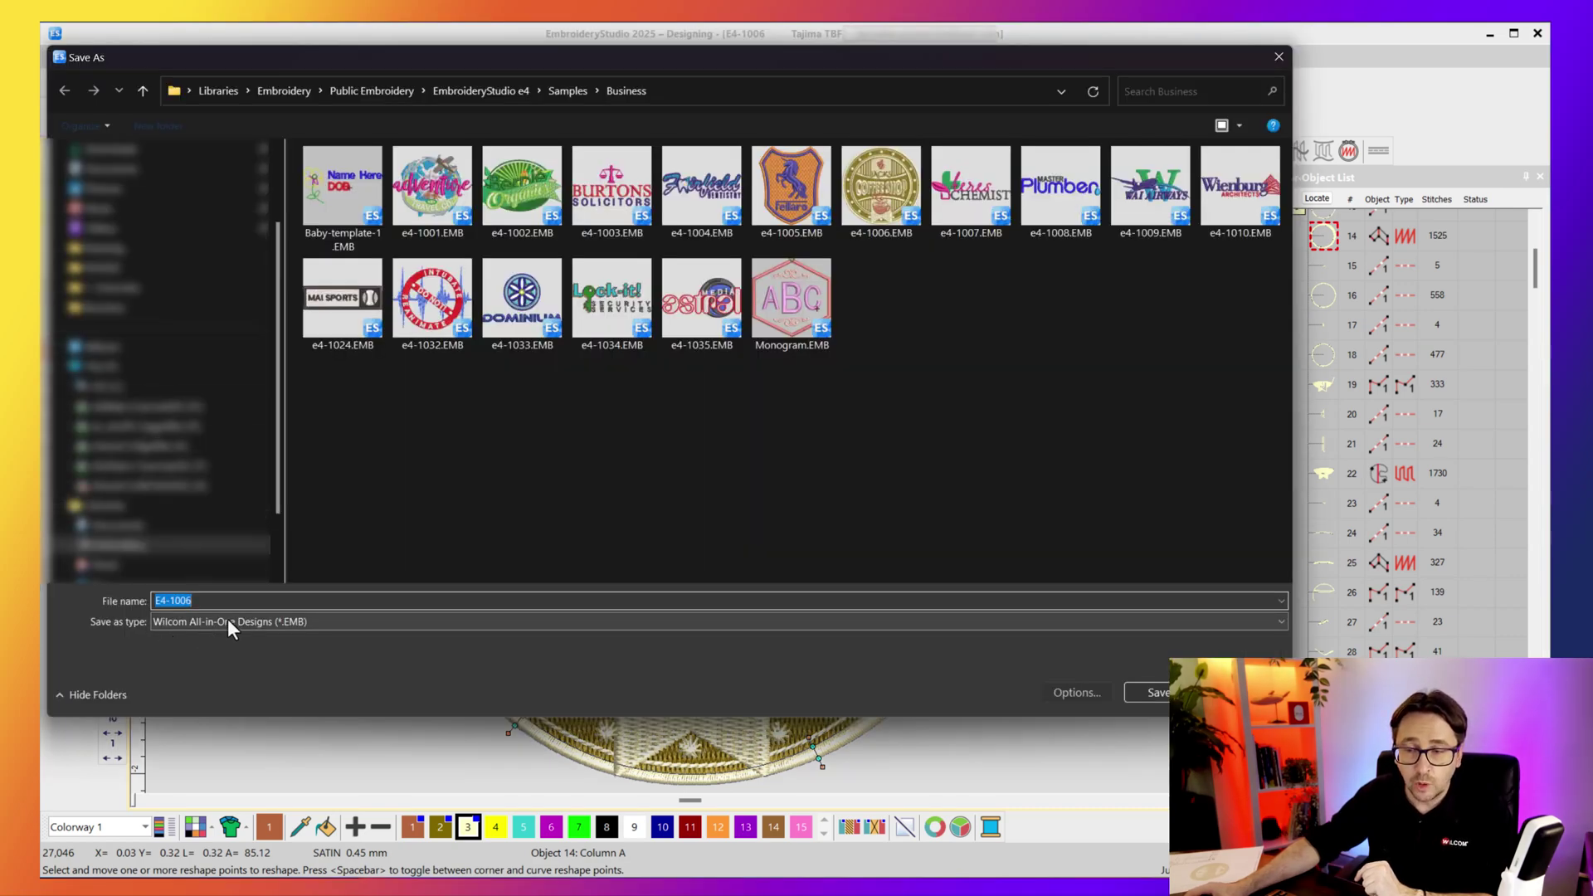
pyautogui.click(276, 601)
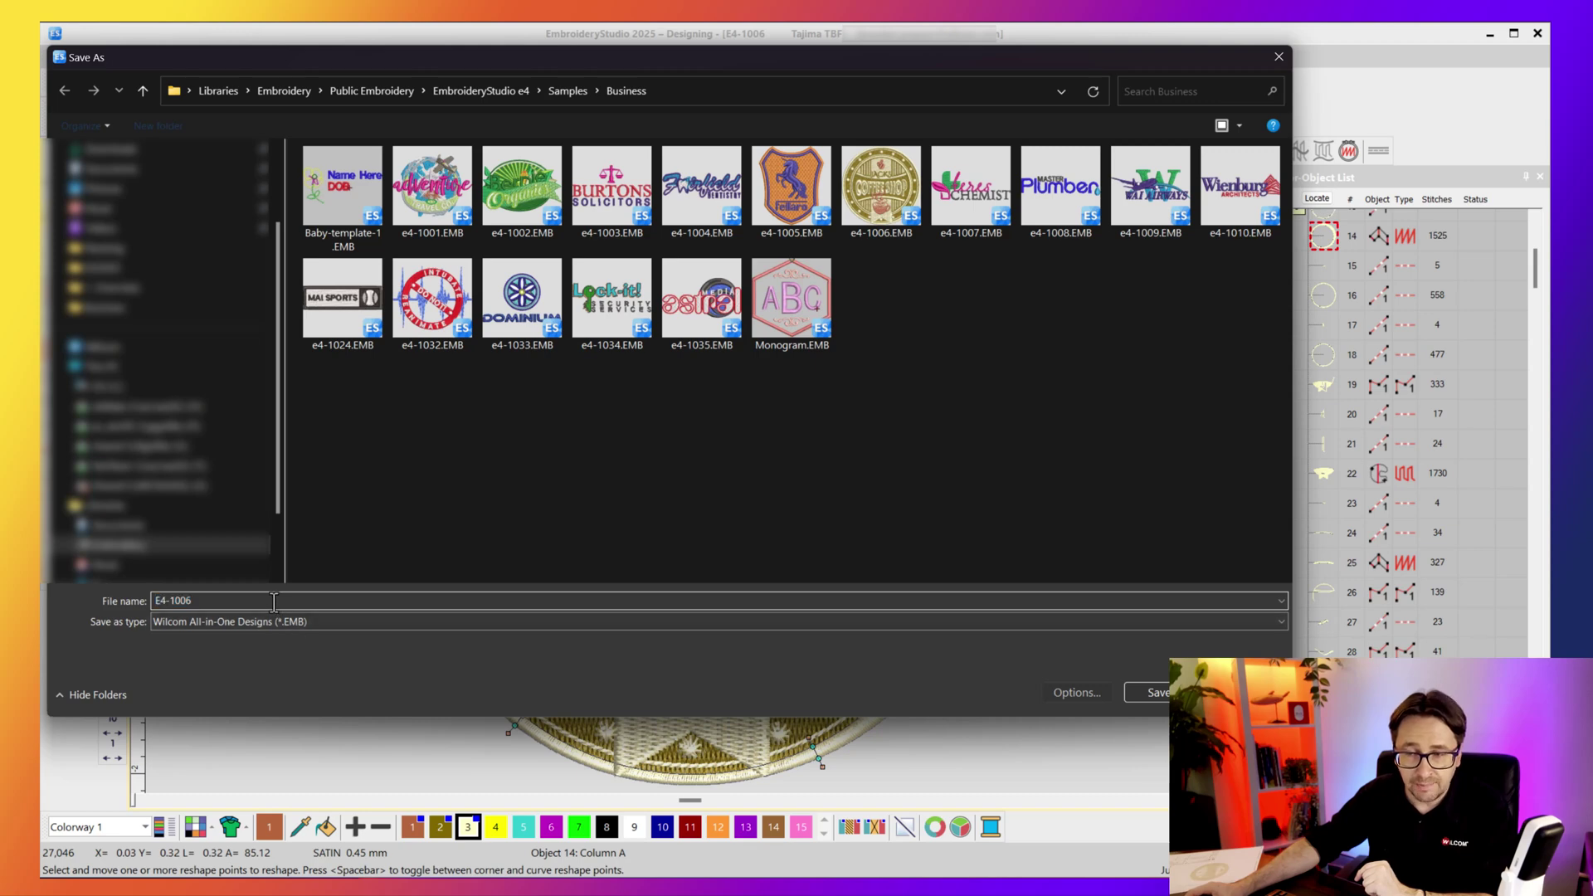
pyautogui.write('- Version 2')
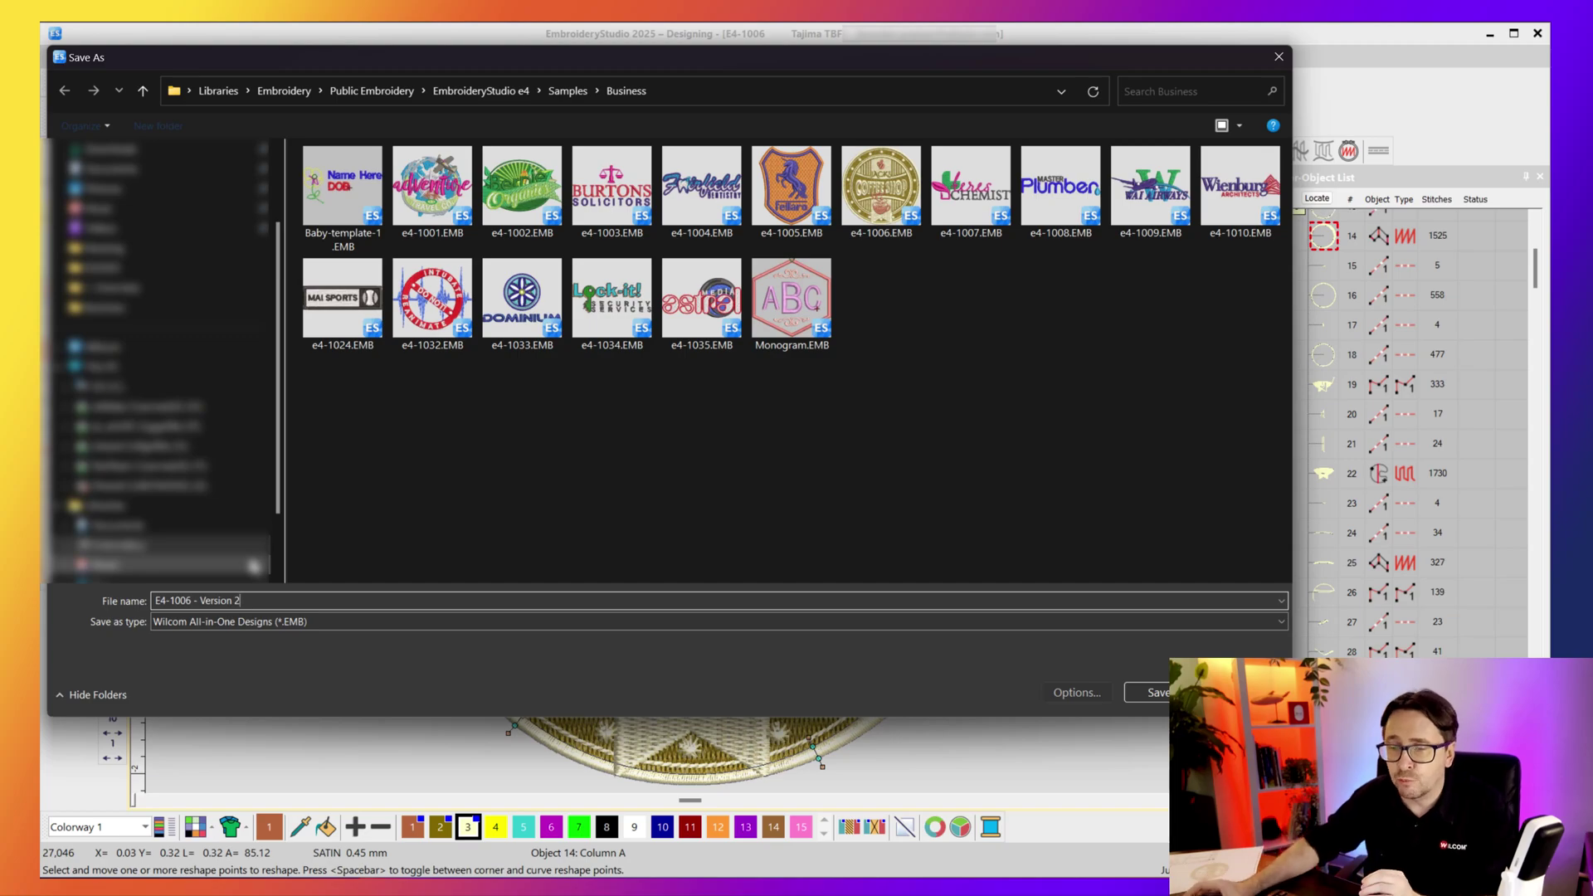
pyautogui.click(1149, 692)
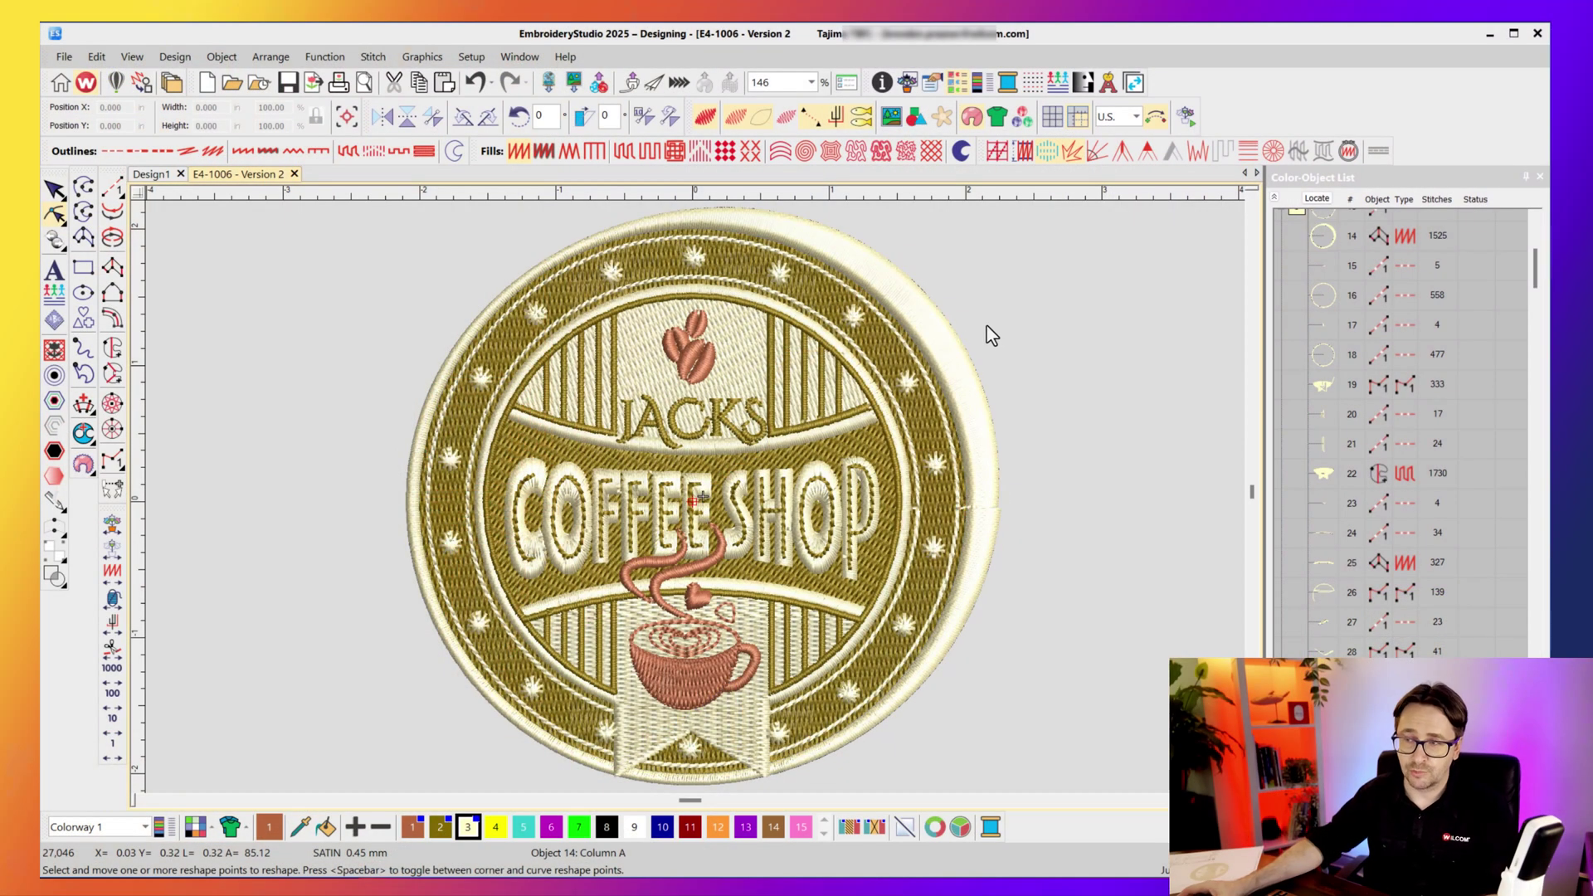
# - Close E4-1006 - Version 2 and browse the Public Embroidery designs in the Design Library
pyautogui.click(294, 174)
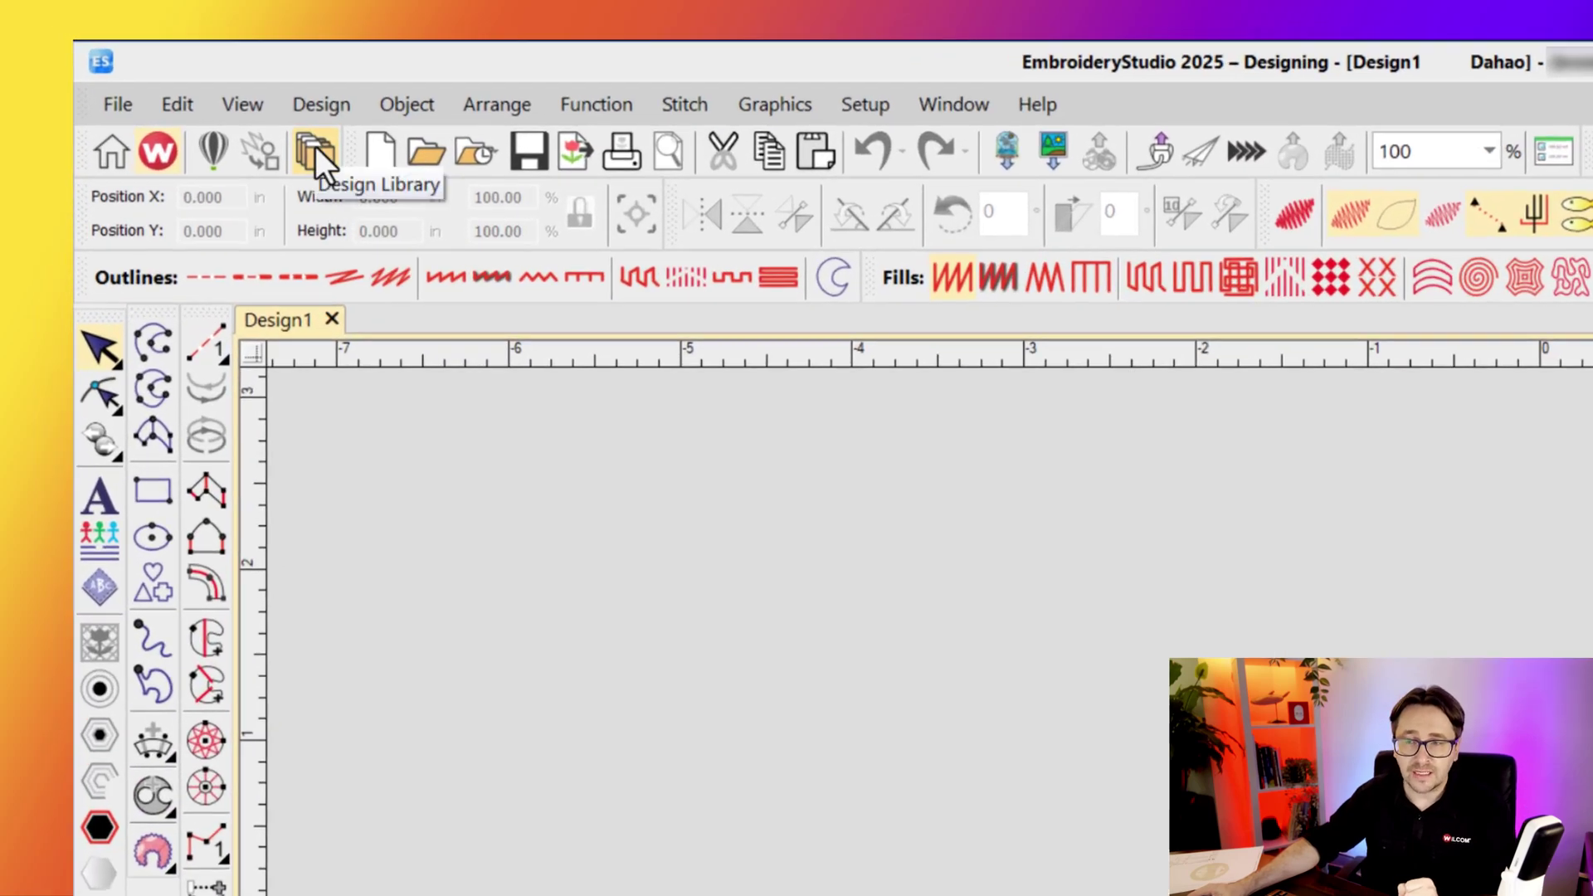
pyautogui.click(316, 148)
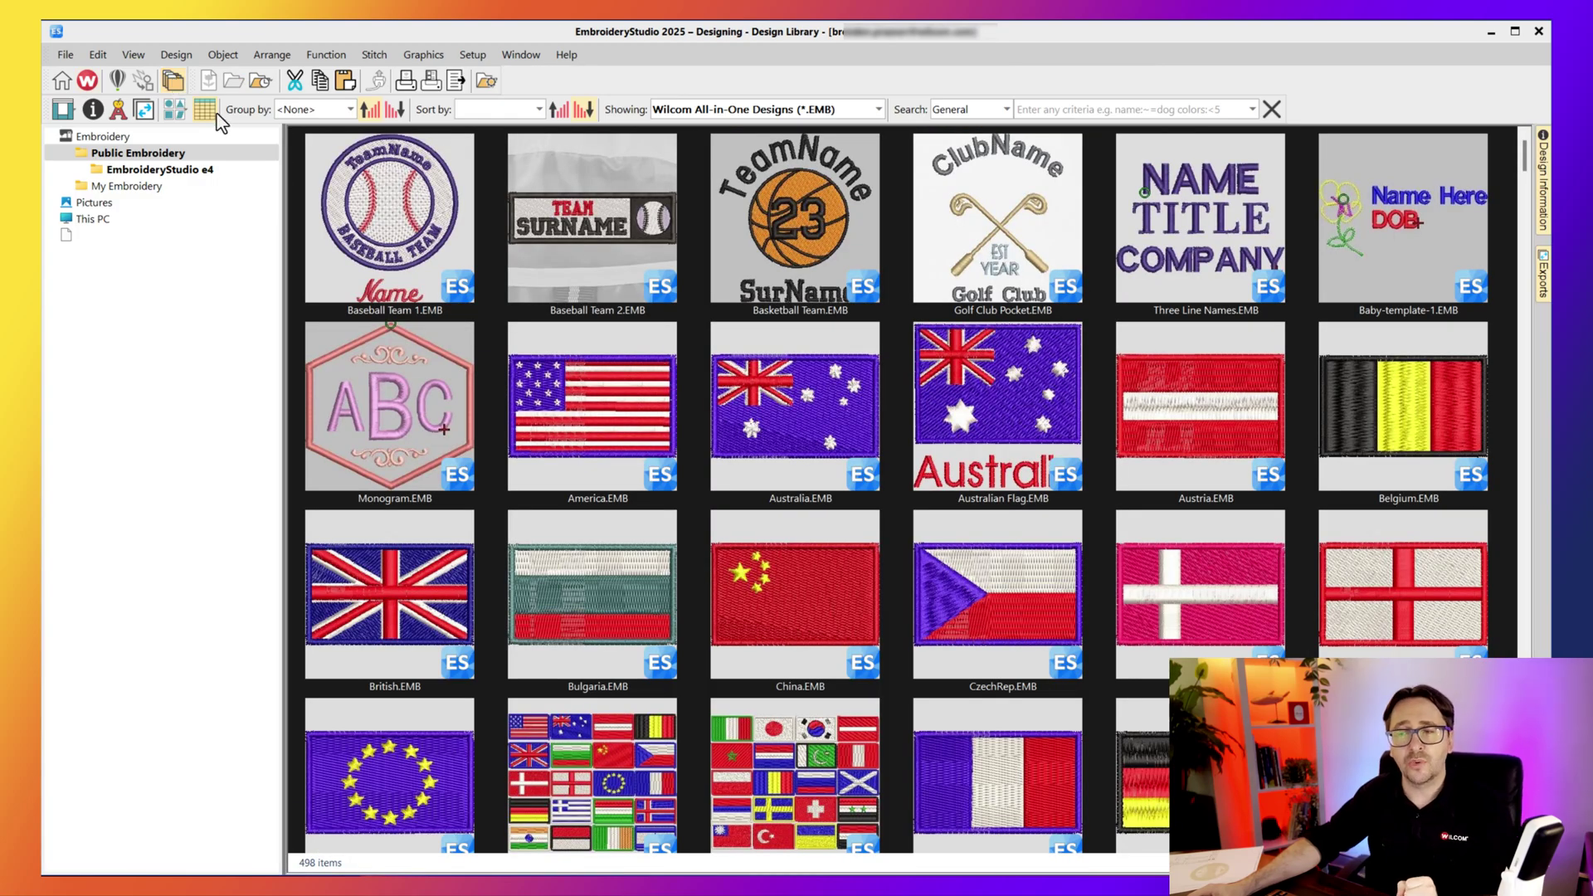
pyautogui.moveTo(620, 241)
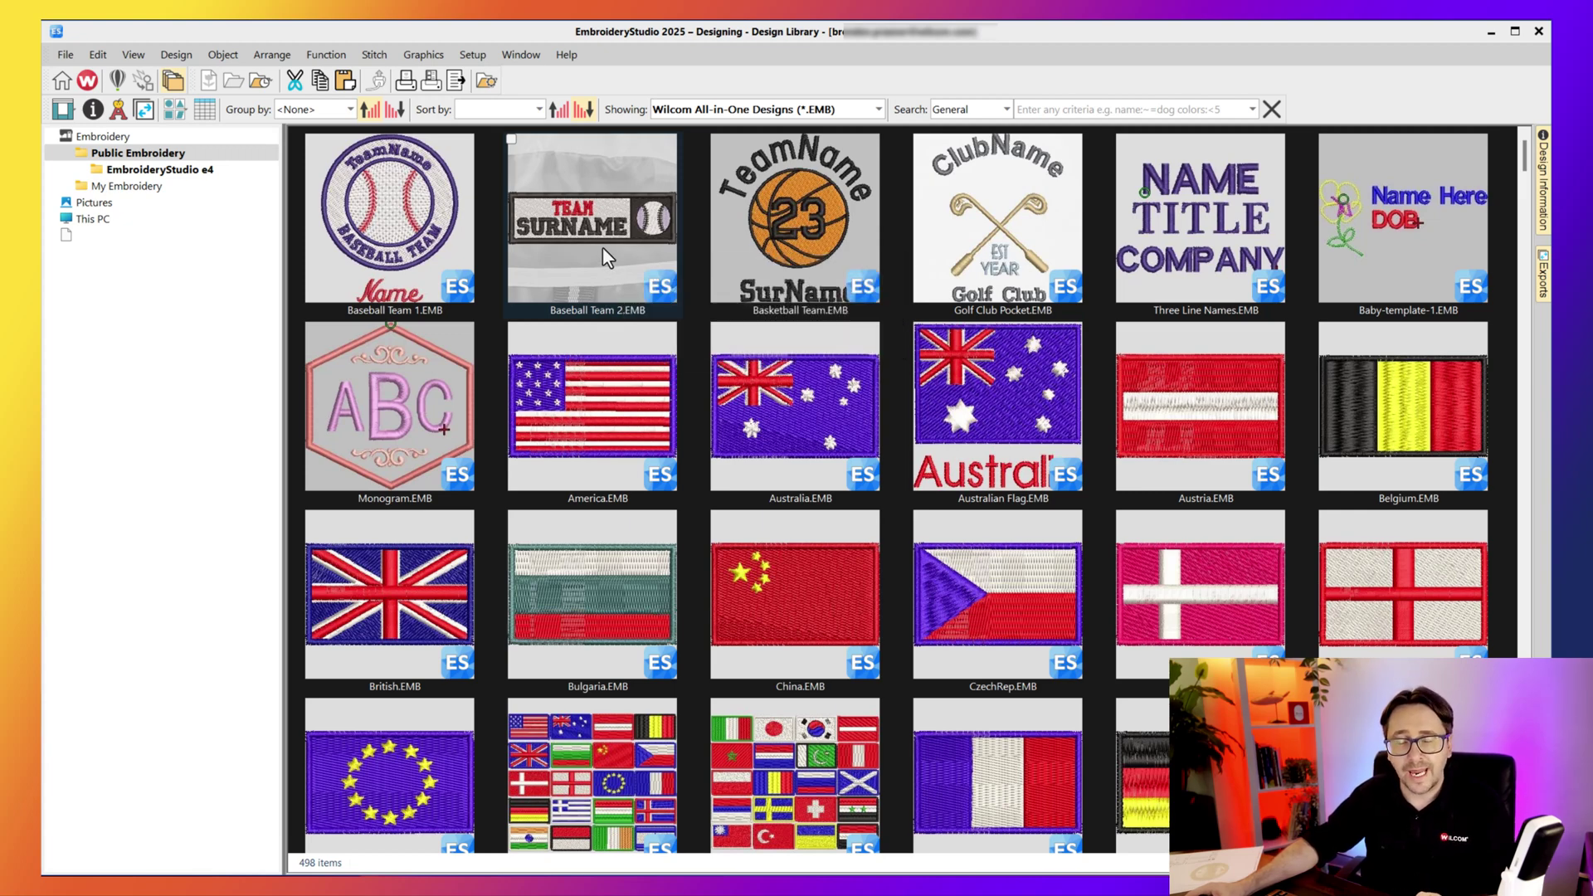
pyautogui.moveTo(610, 292)
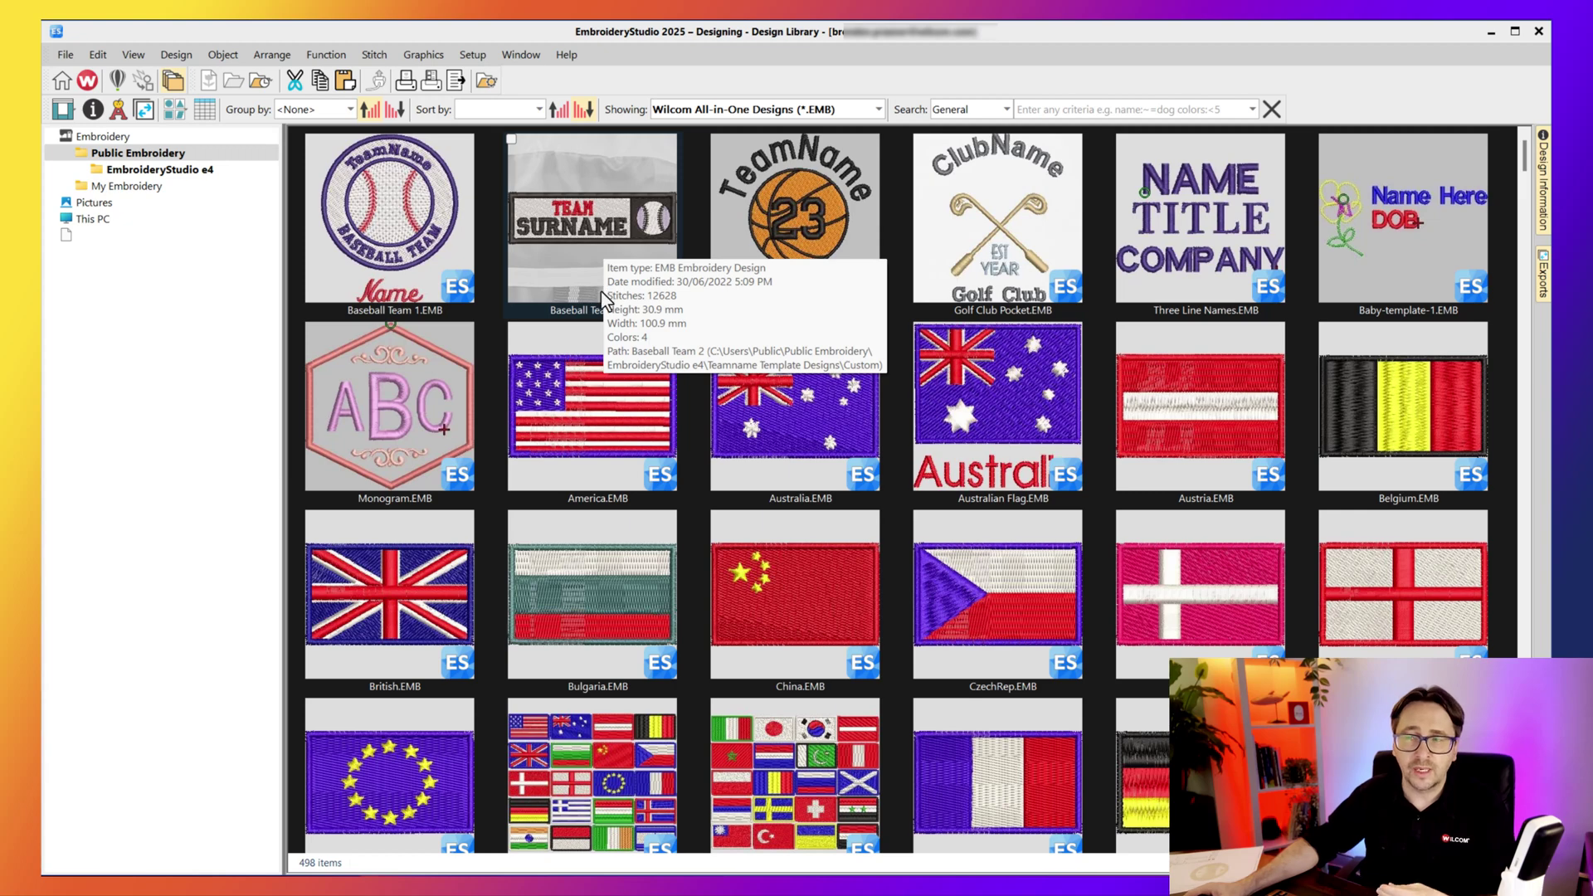
pyautogui.moveTo(647, 515)
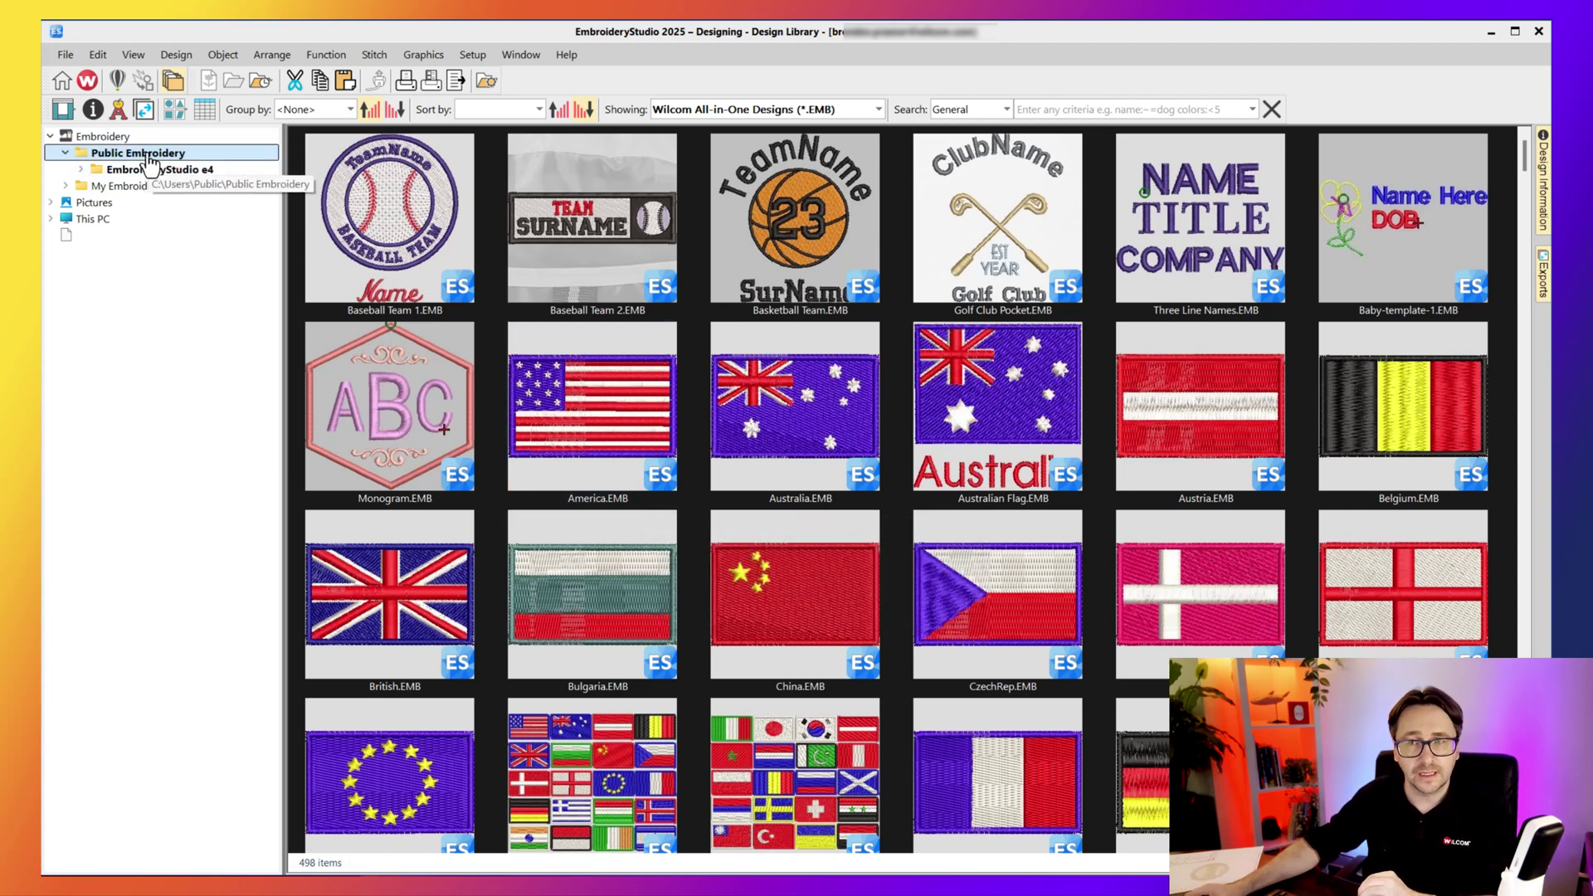
# - Expand EmbroideryStudio e4 > Samples and display the 18 designs in the Business folder
pyautogui.click(82, 170)
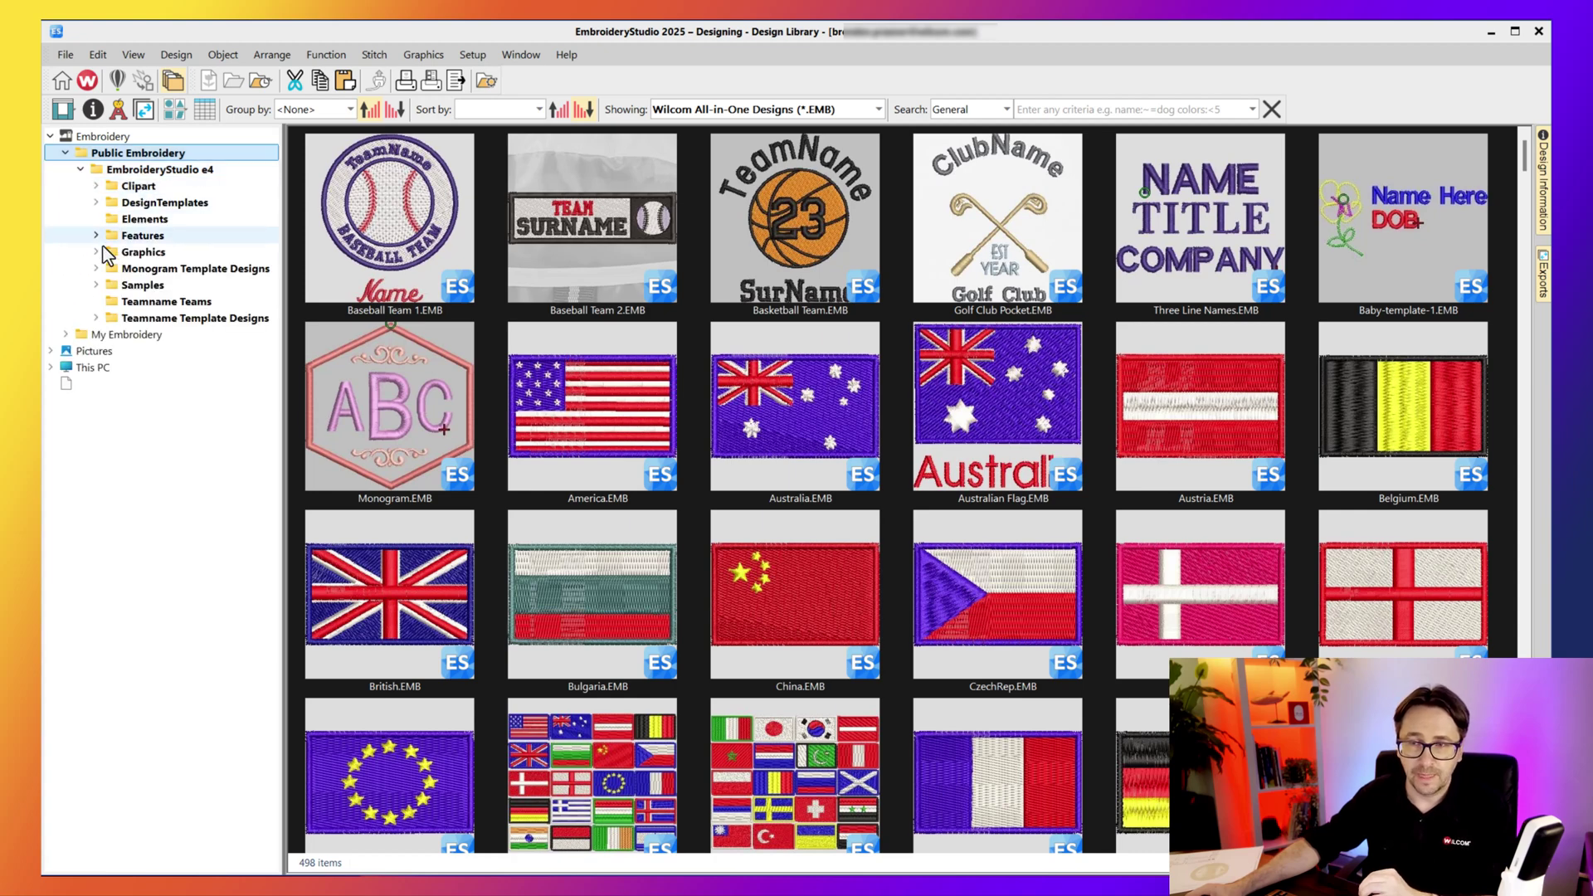
pyautogui.click(95, 285)
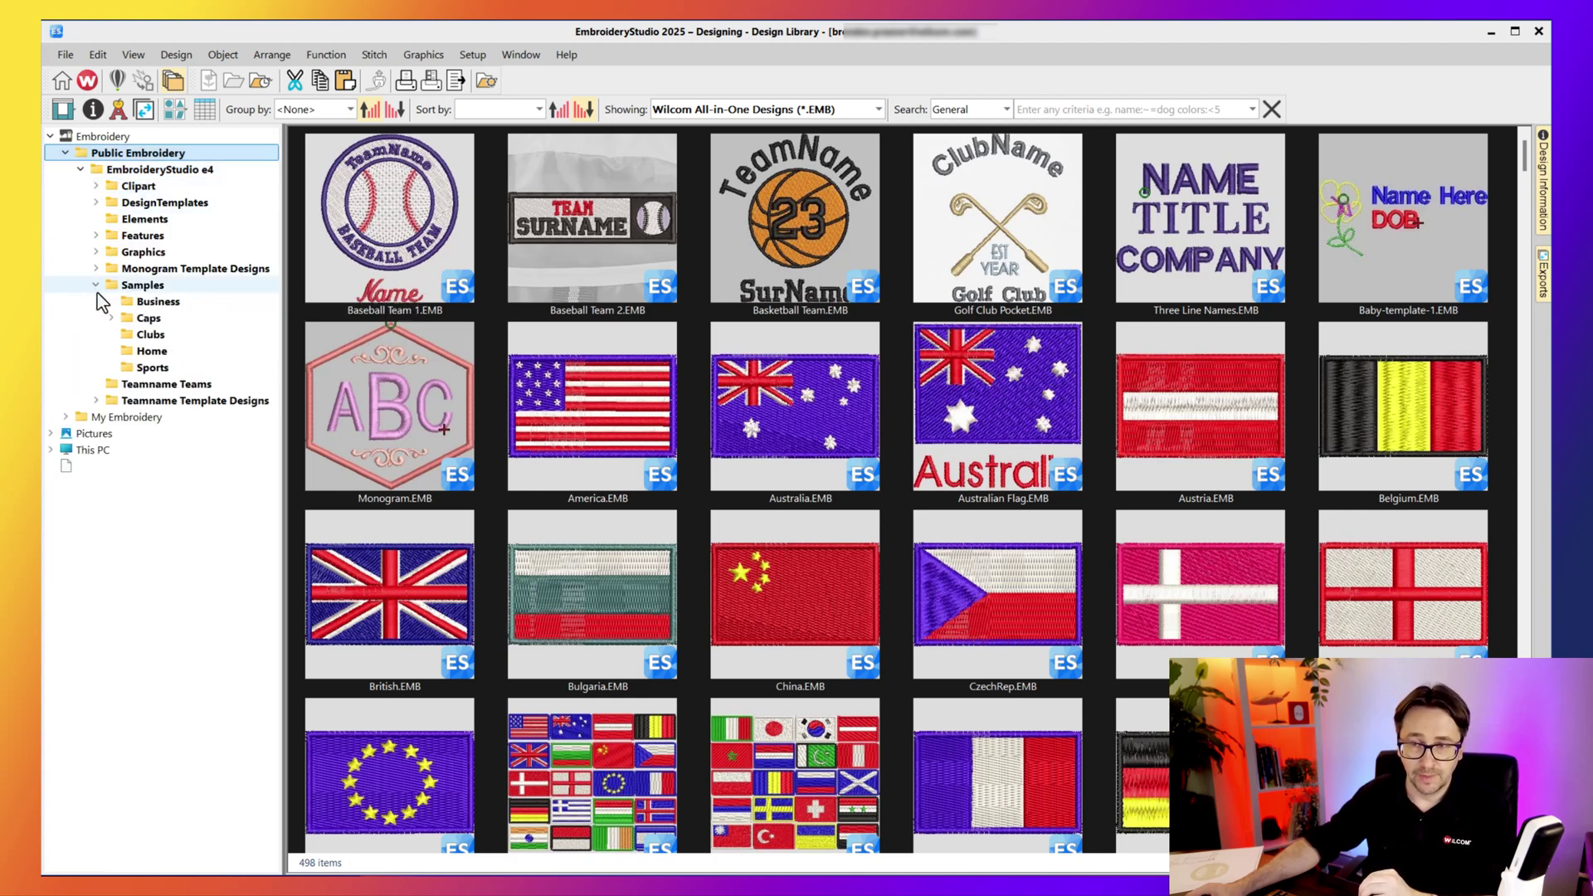
pyautogui.click(112, 319)
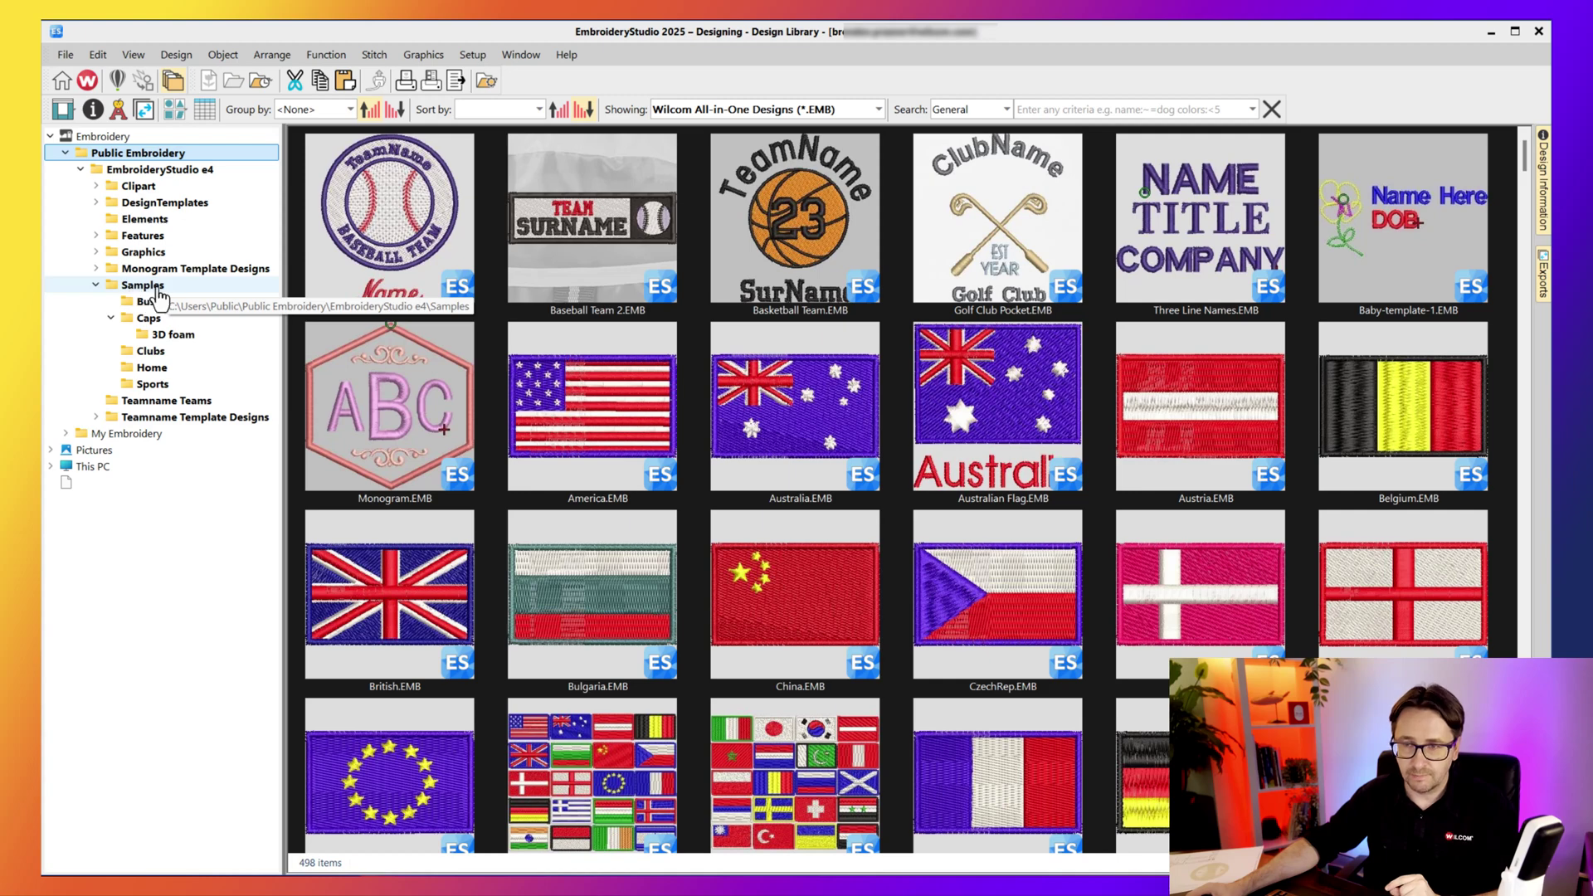
pyautogui.click(200, 284)
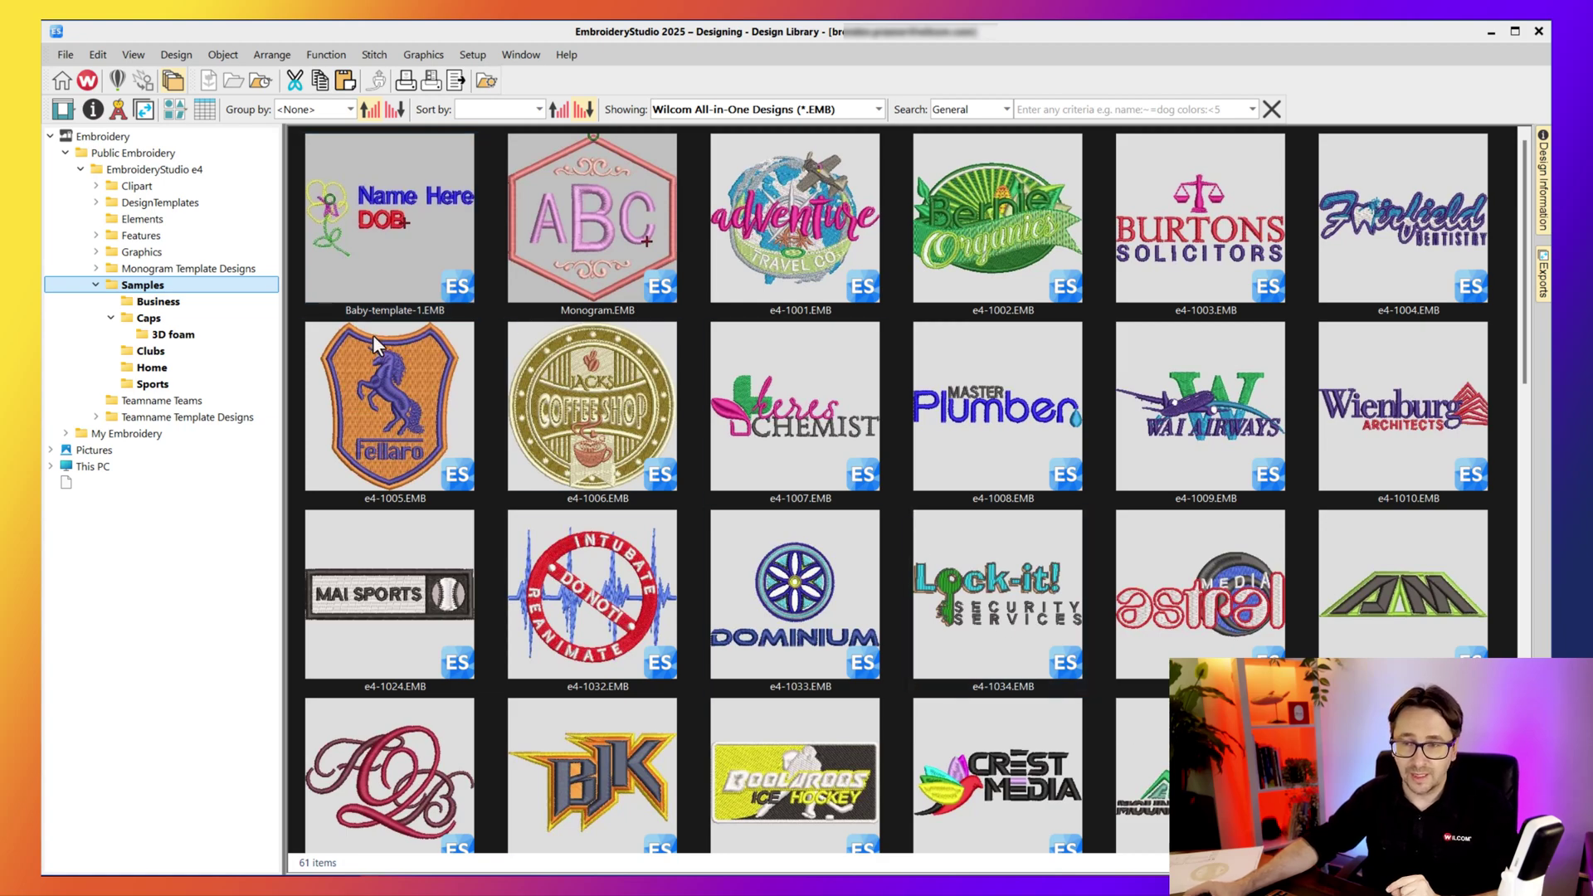
pyautogui.click(177, 309)
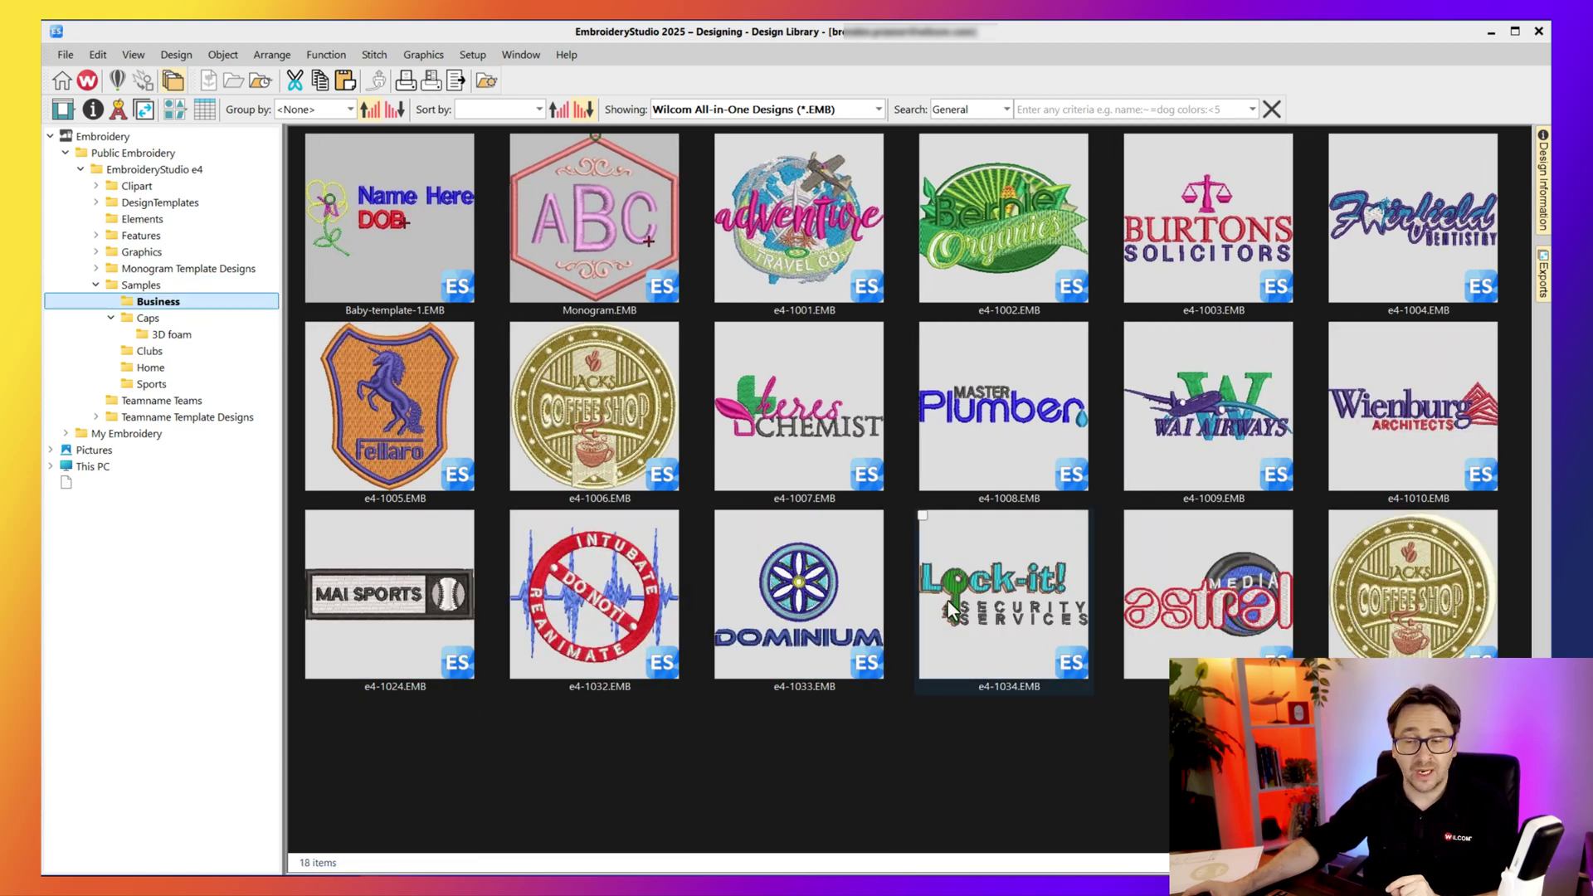
pyautogui.moveTo(948, 603)
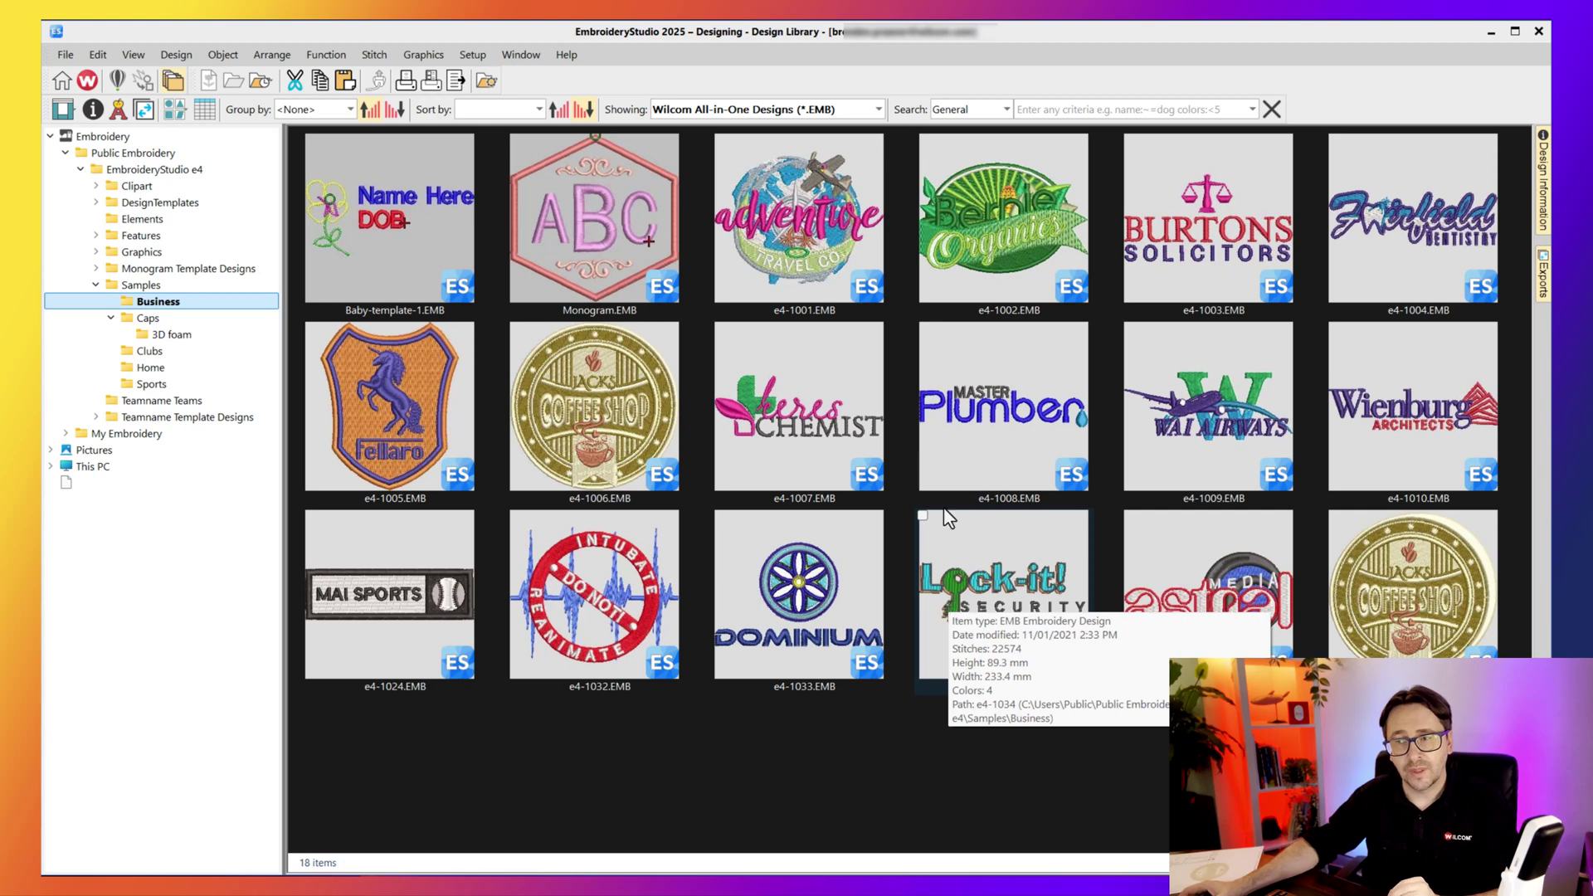
pyautogui.moveTo(808, 376)
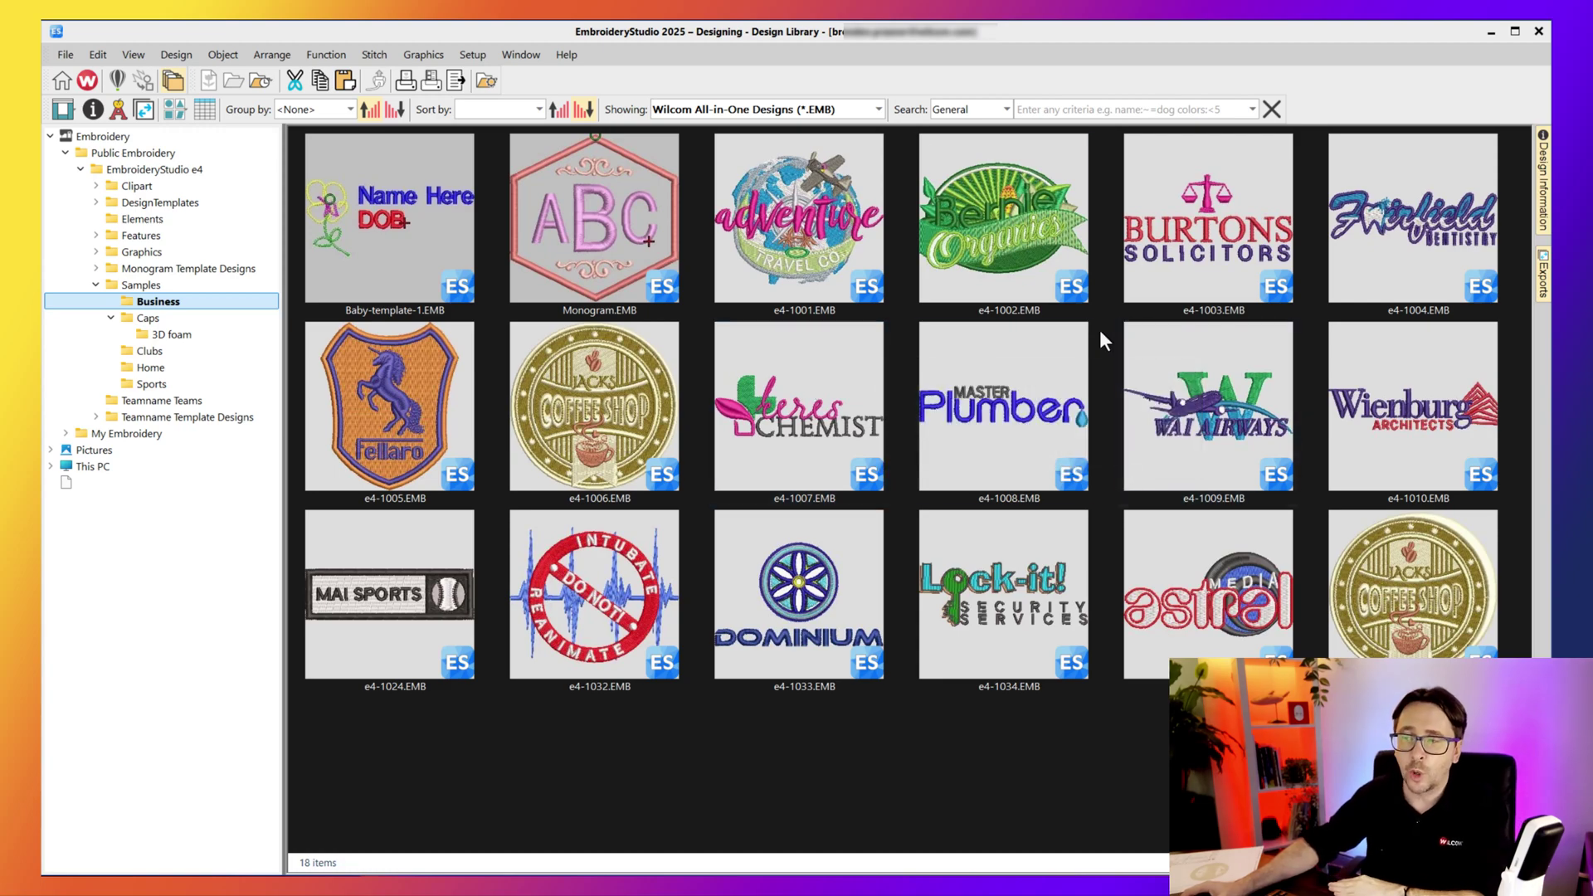
# - Open the e4-1002 design from the library, then close it to return to blank Design1
pyautogui.doubleClick(1014, 220)
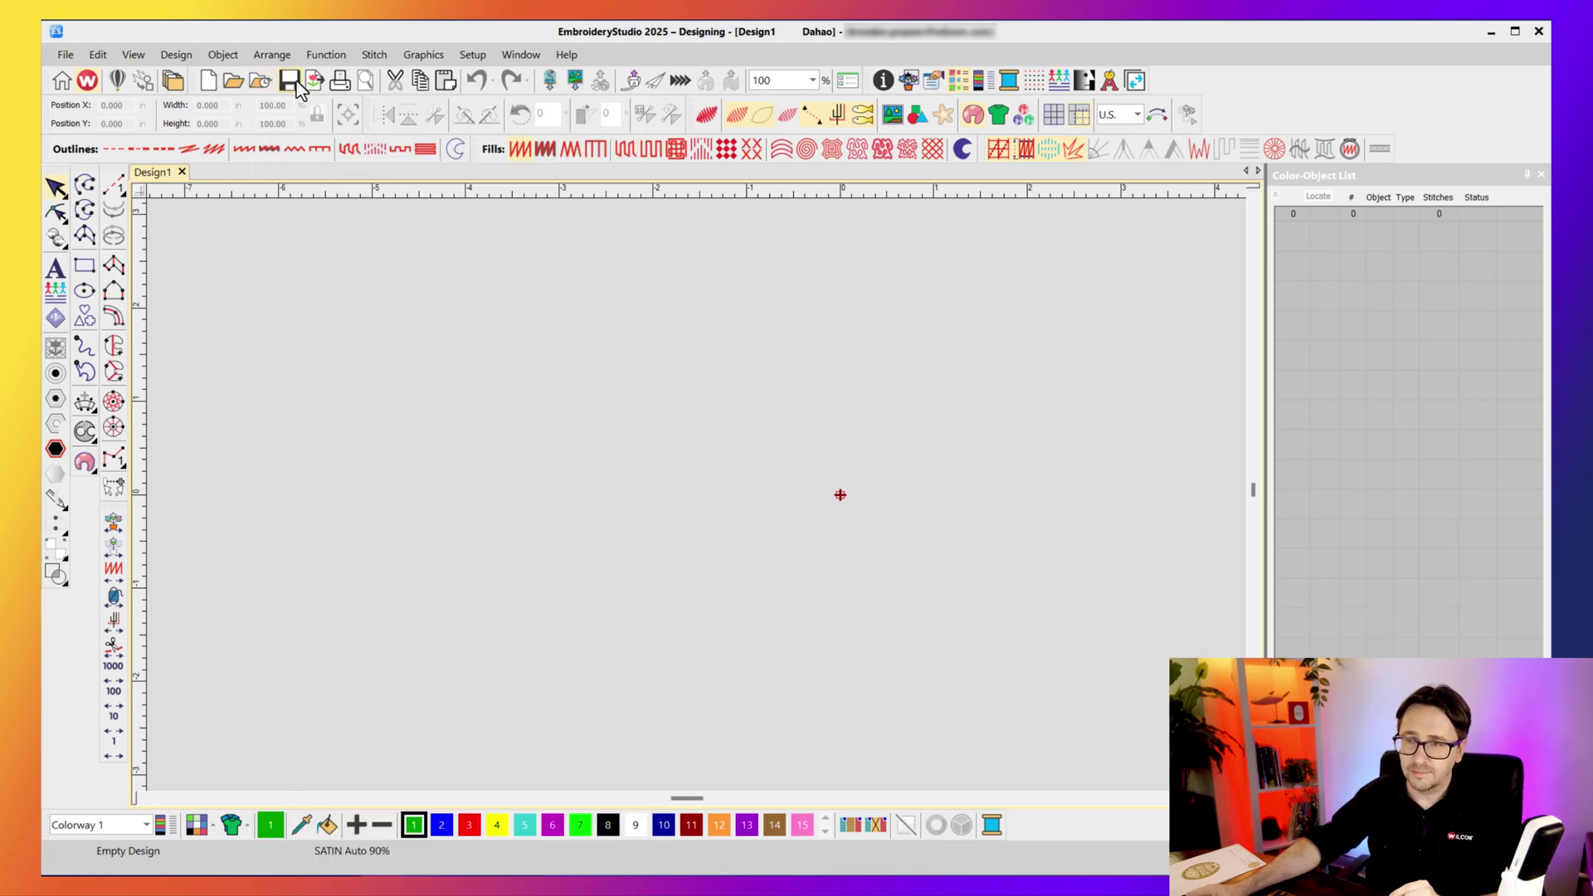
# - Reopen e4-1006.EMB from the recent designs list and show its Production Worksheet print preview
pyautogui.moveTo(267, 81)
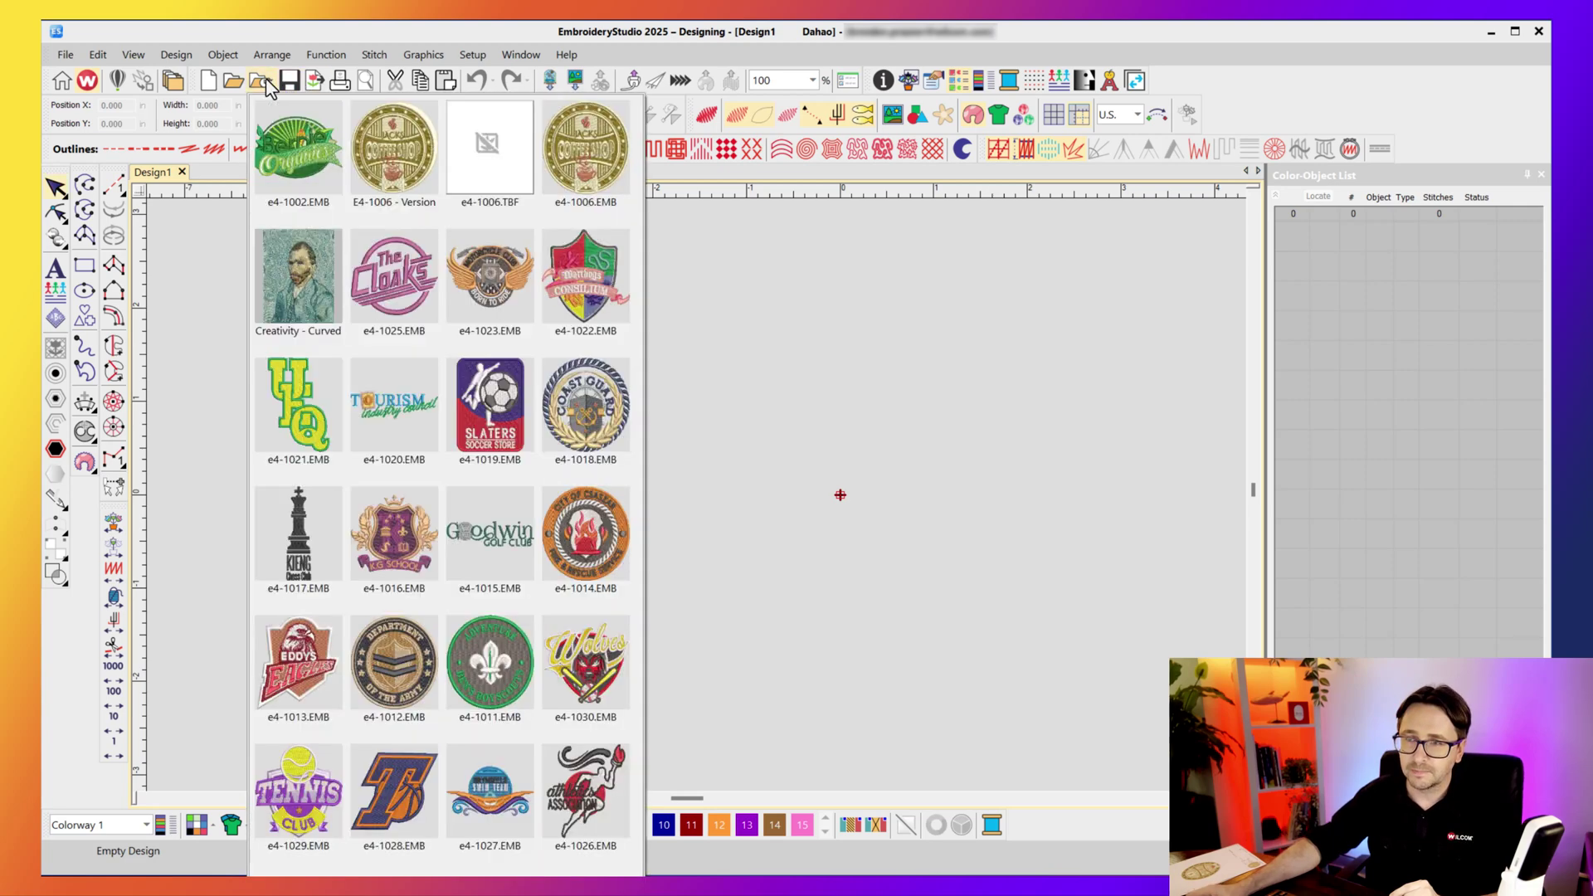
pyautogui.click(604, 149)
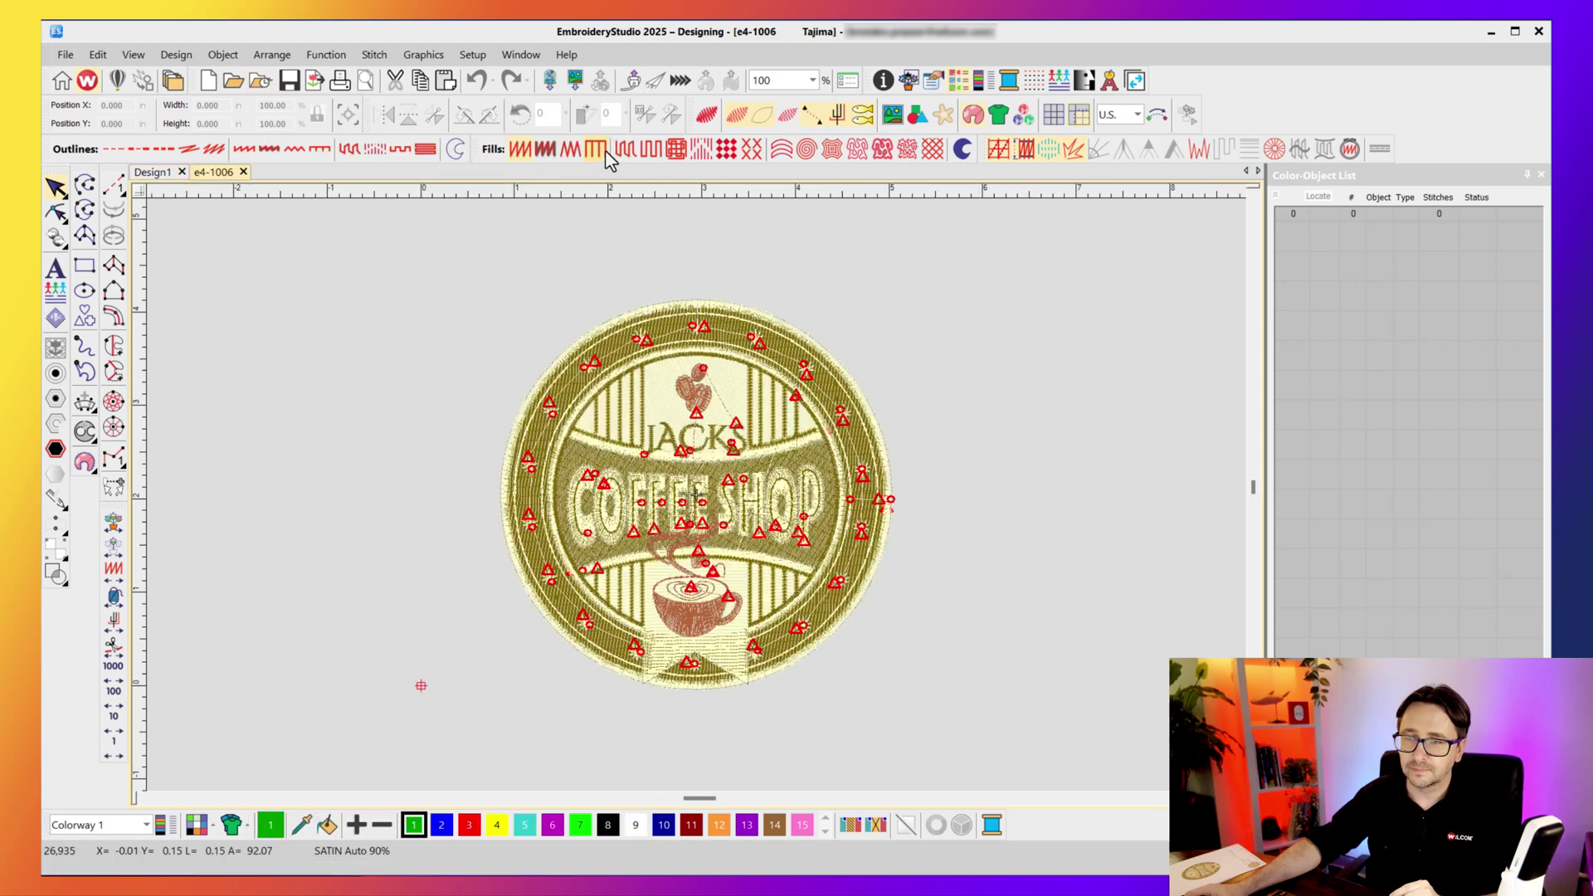
pyautogui.click(365, 81)
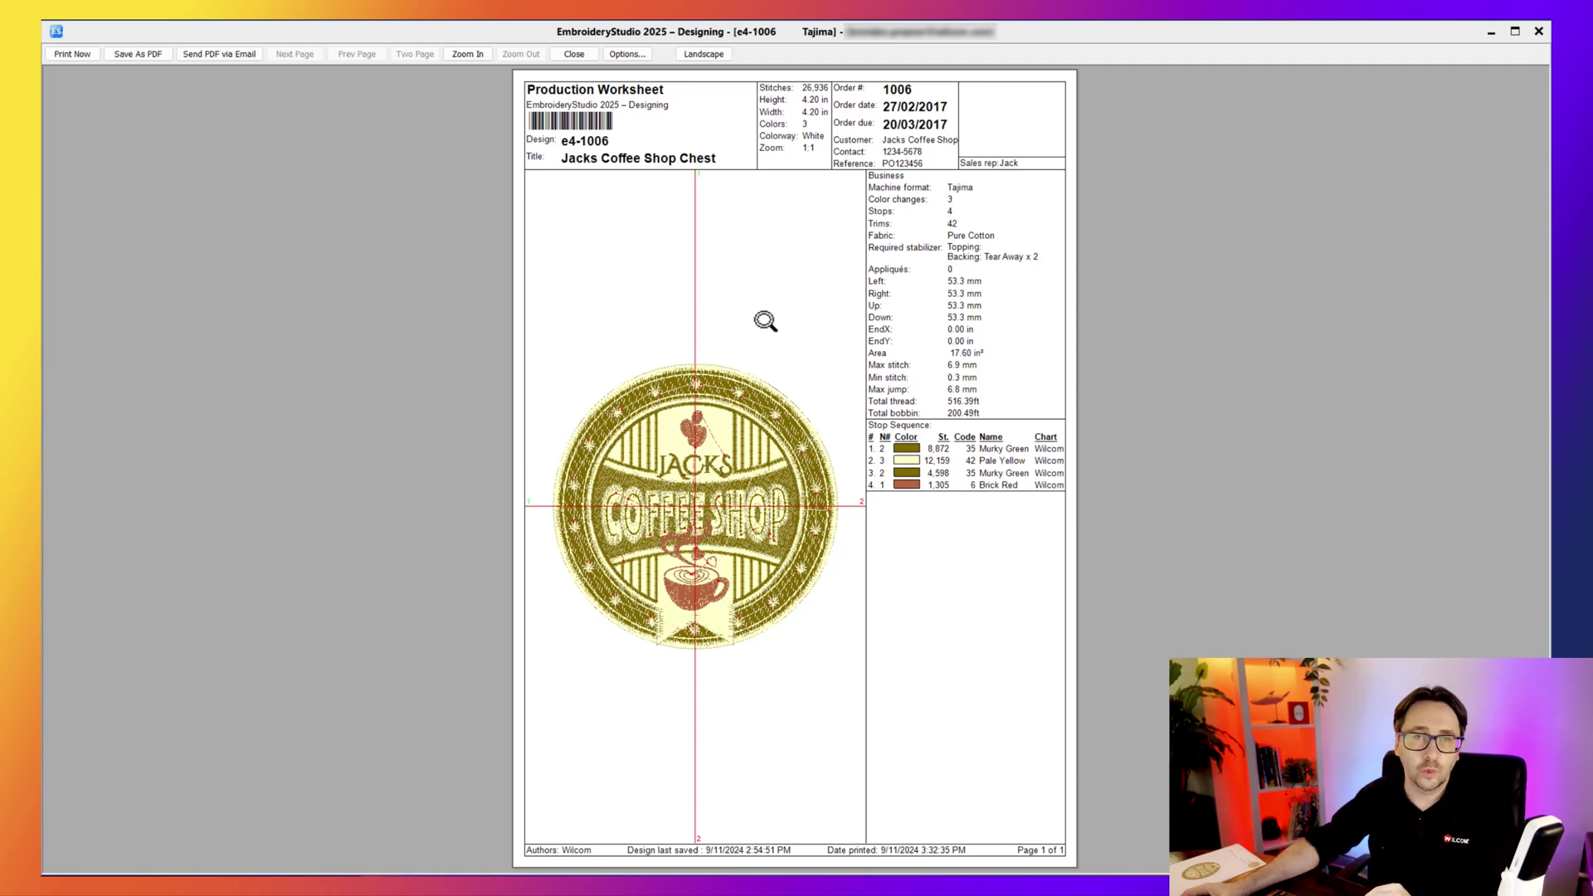
# - Zoom in on the e4-1006 Production Worksheet to read its 26,936 stitches and four color stops
pyautogui.click(453, 55)
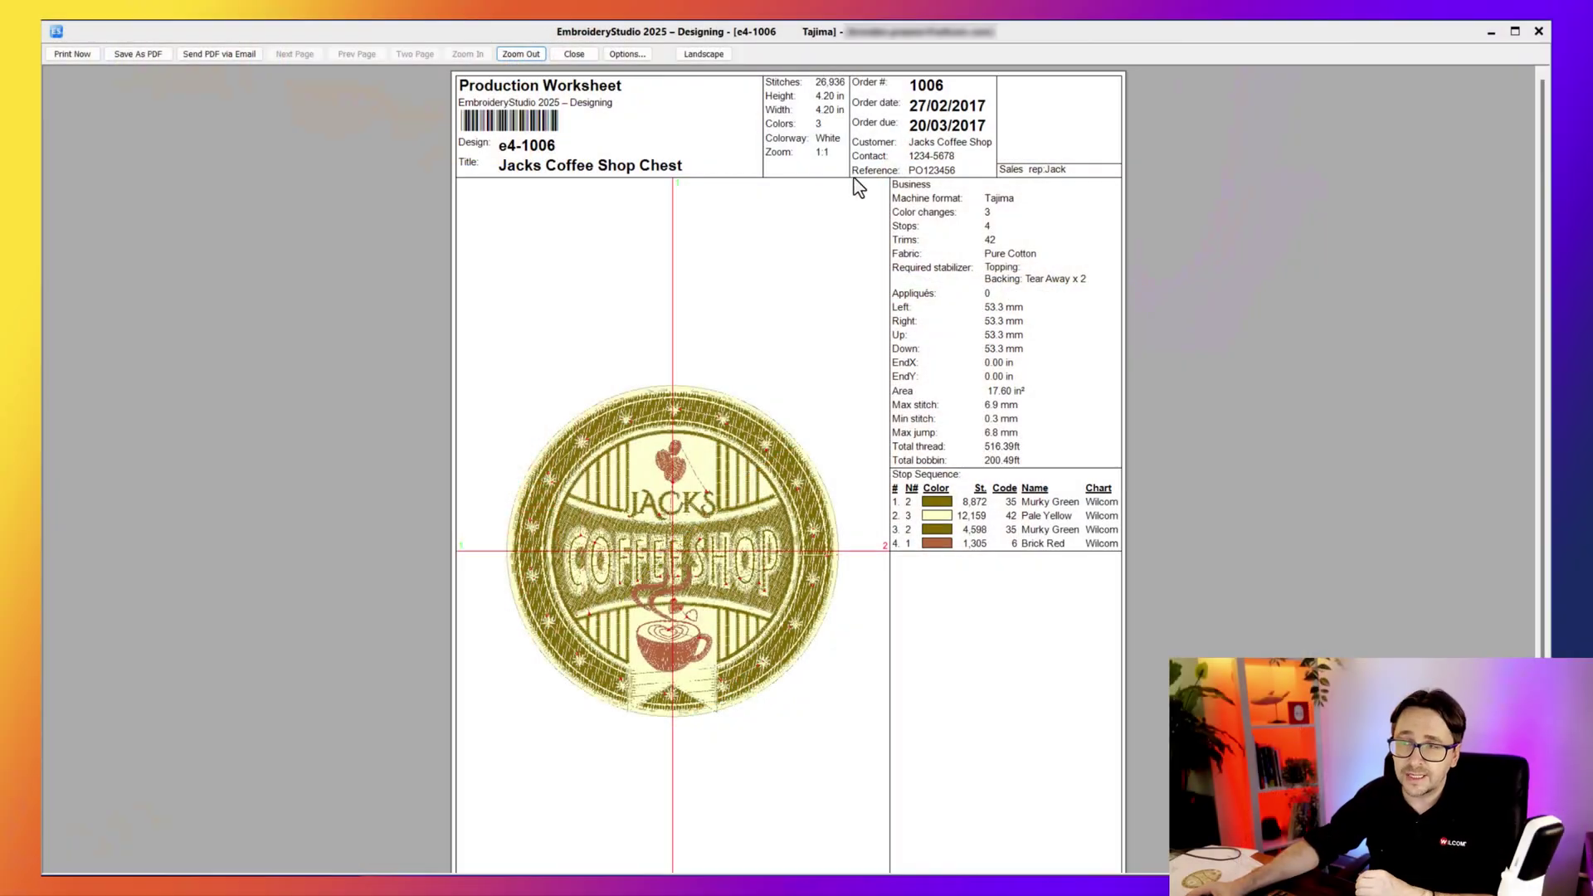
# - In print Options, add the Approval Sheet, Production Summary and Color Film worksheet types
pyautogui.click(618, 58)
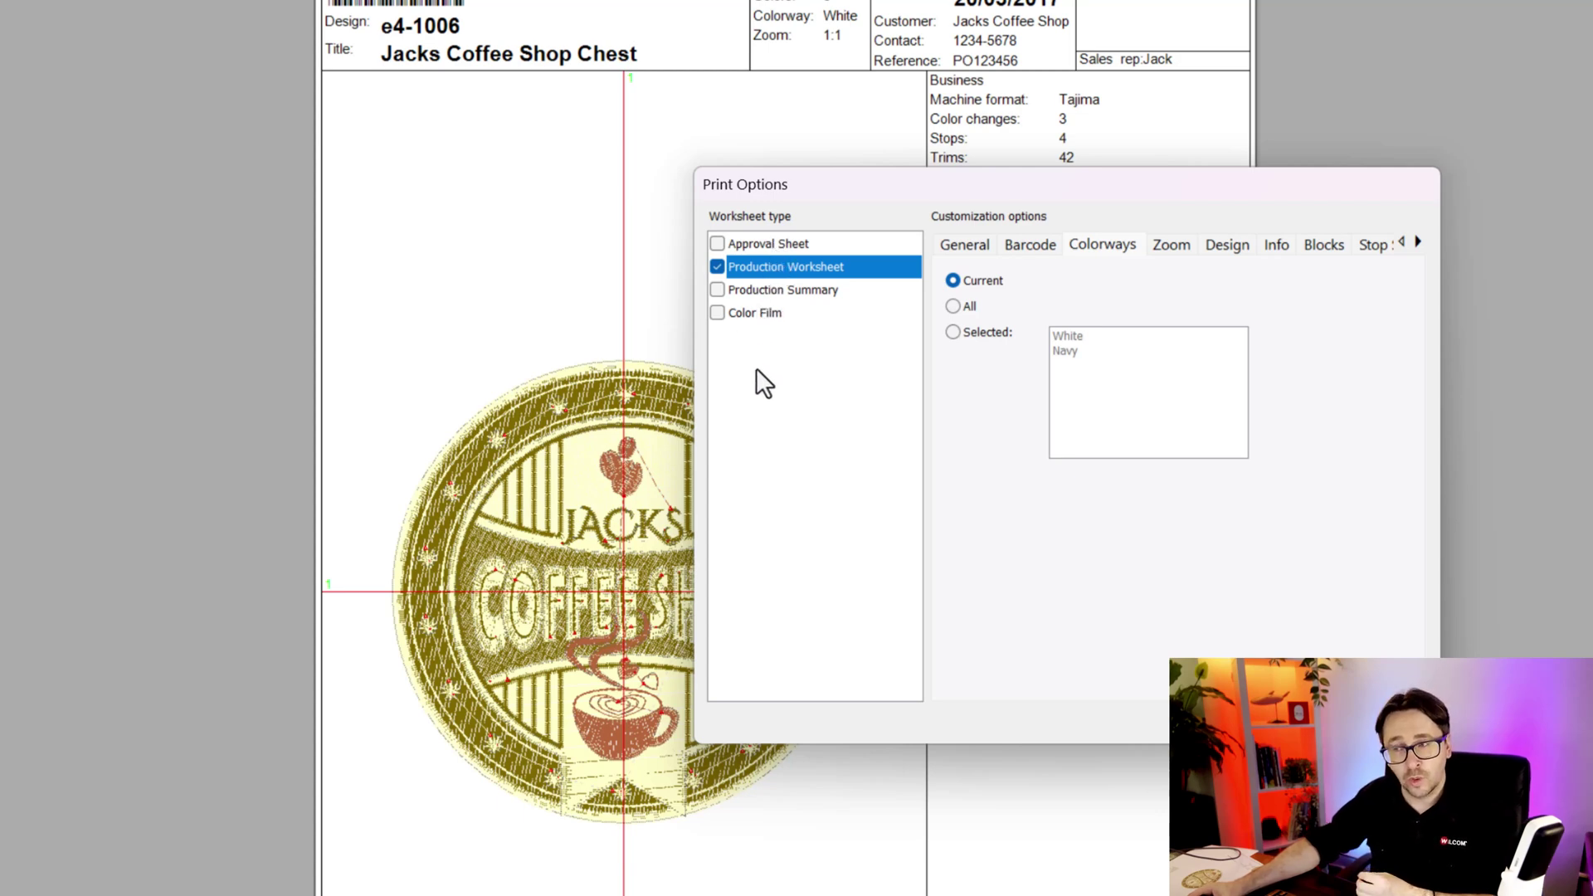
pyautogui.click(719, 243)
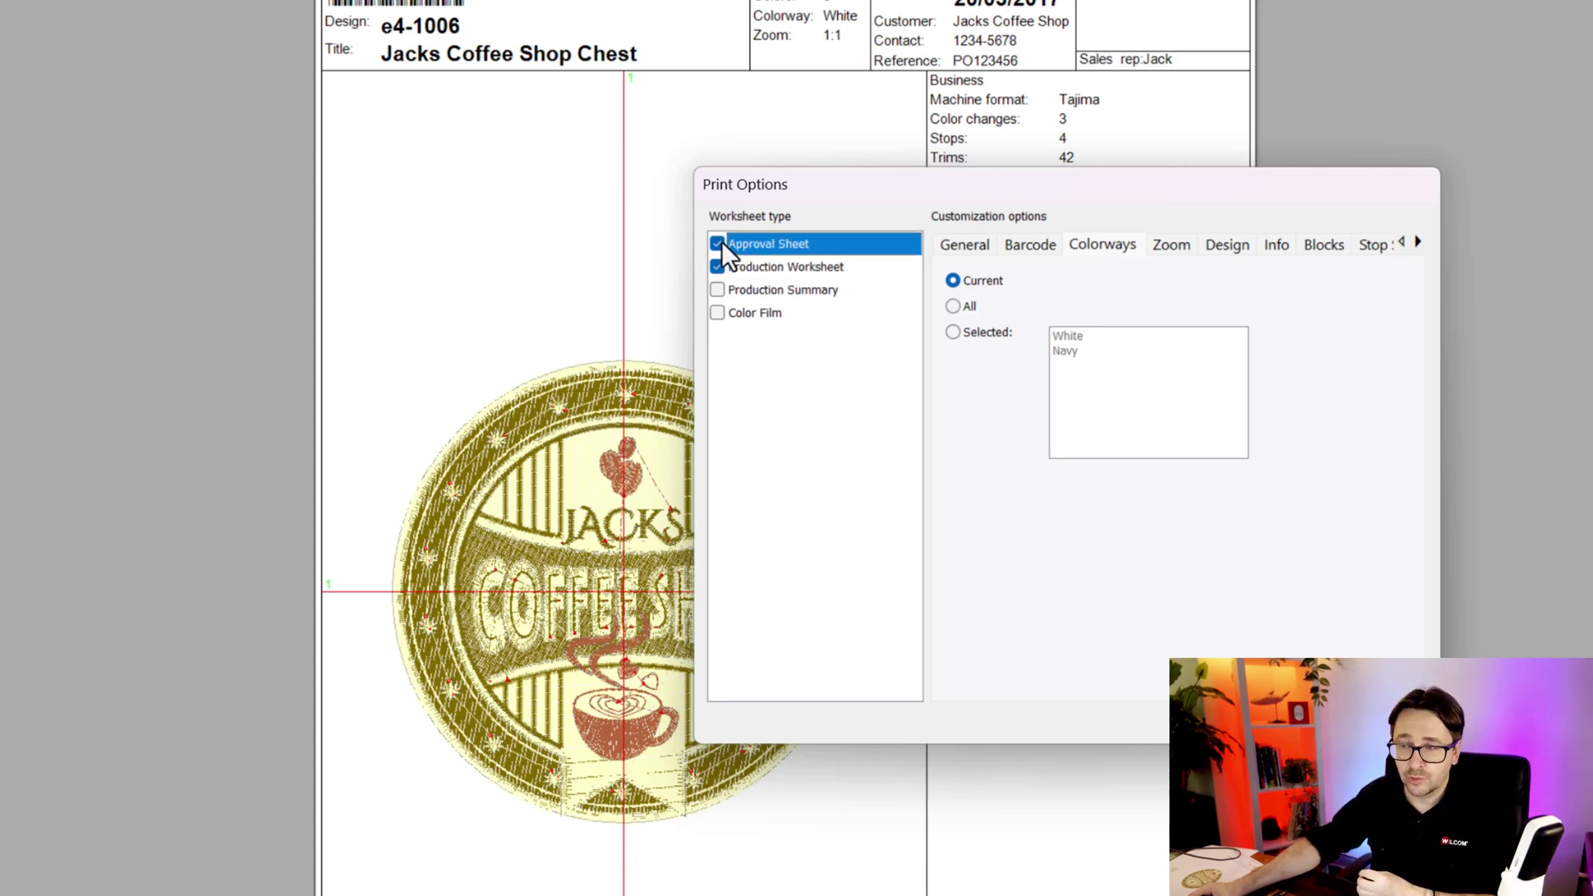
pyautogui.click(717, 290)
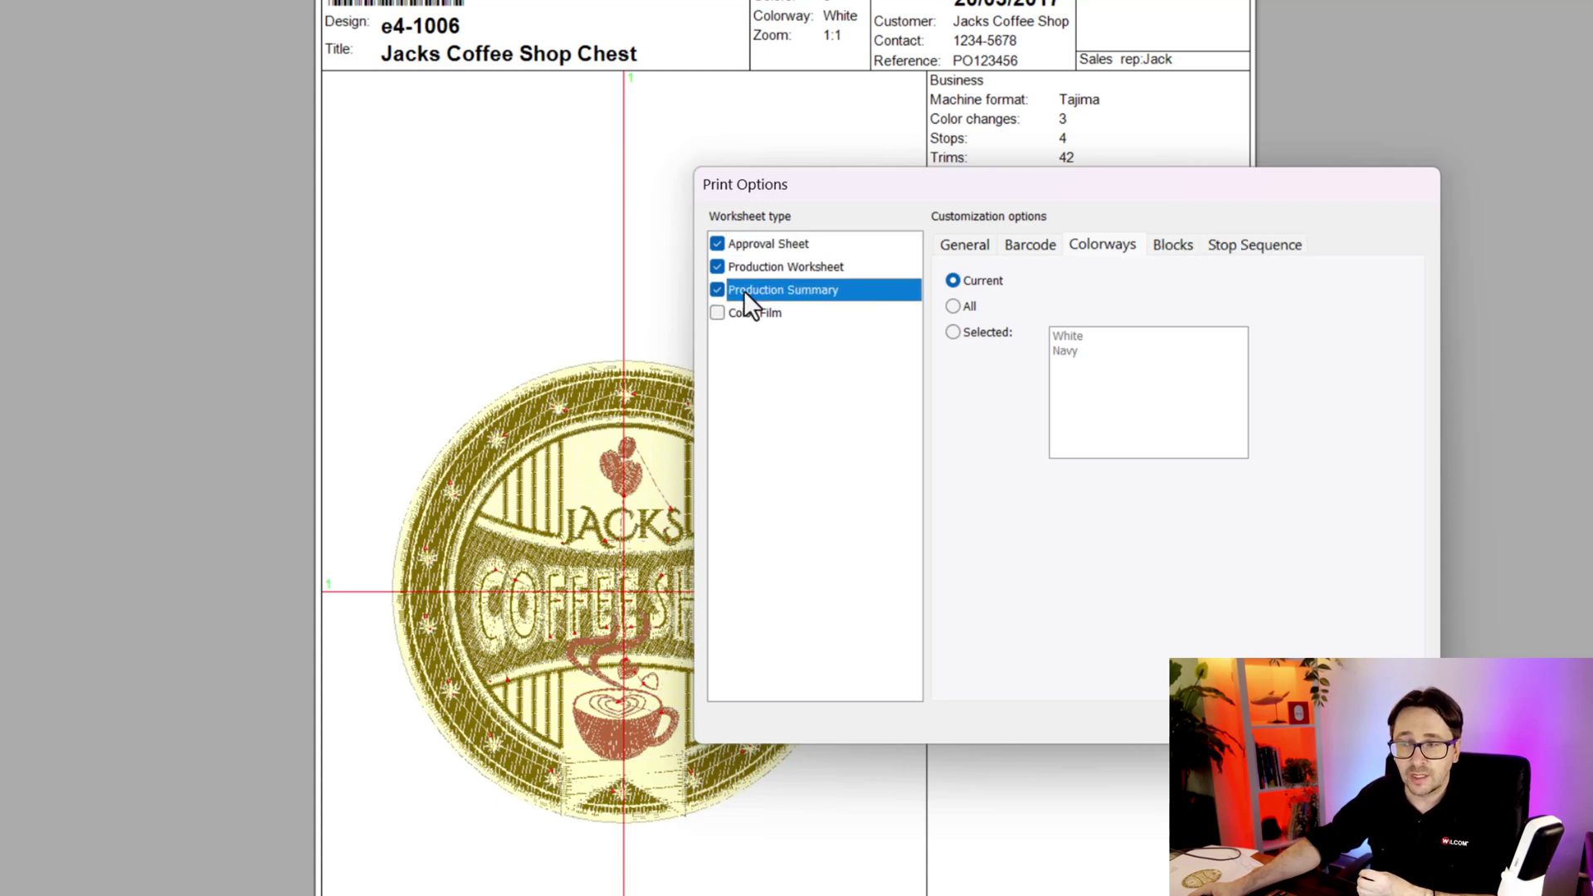
pyautogui.click(717, 313)
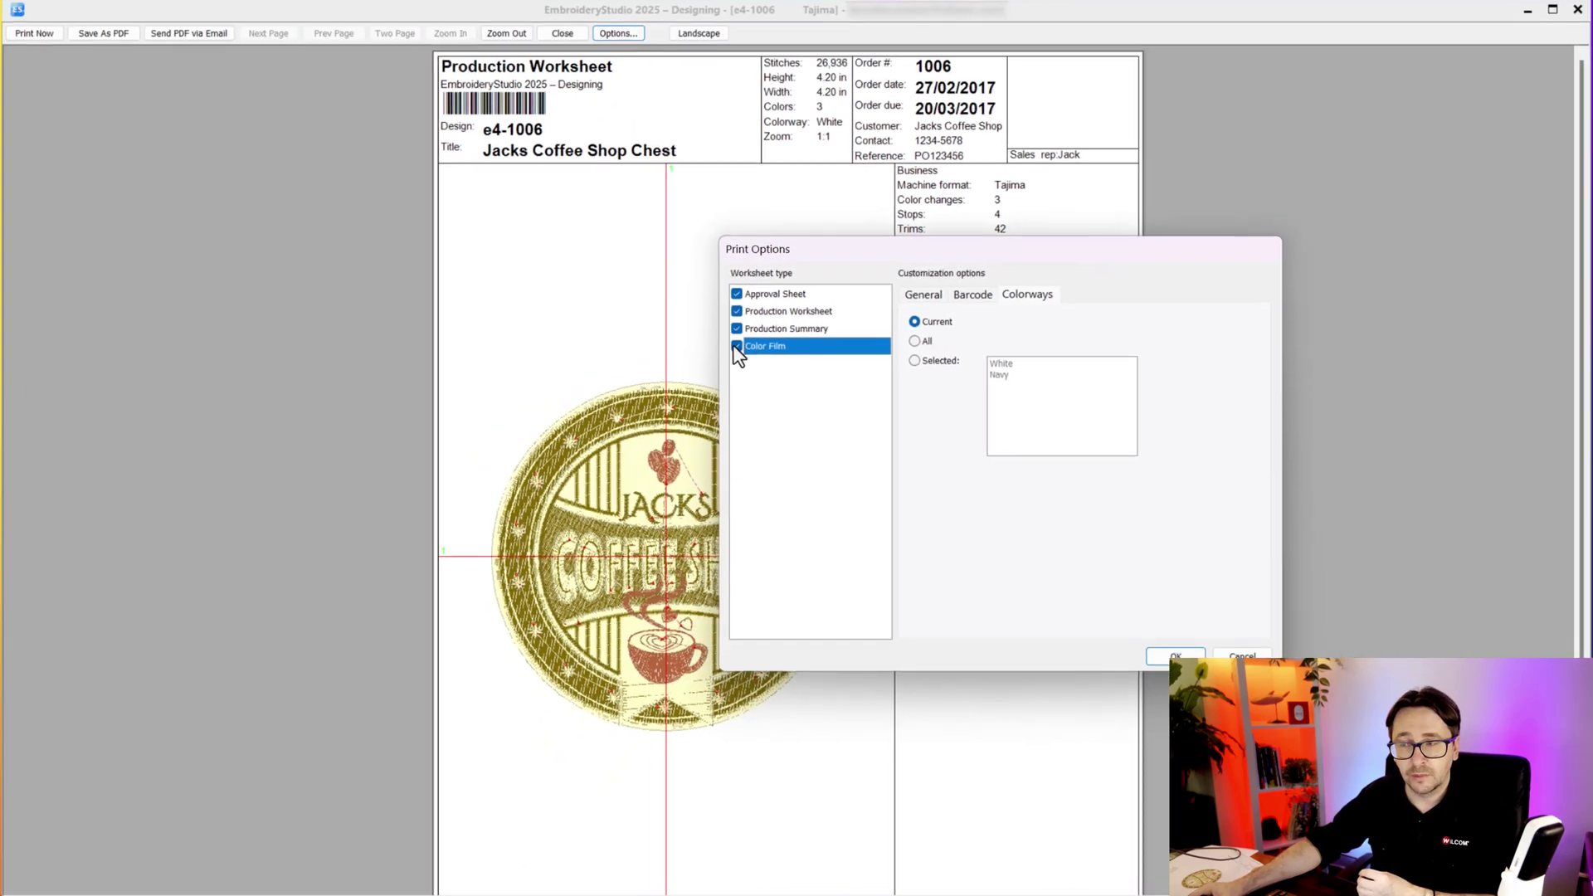
pyautogui.click(1172, 651)
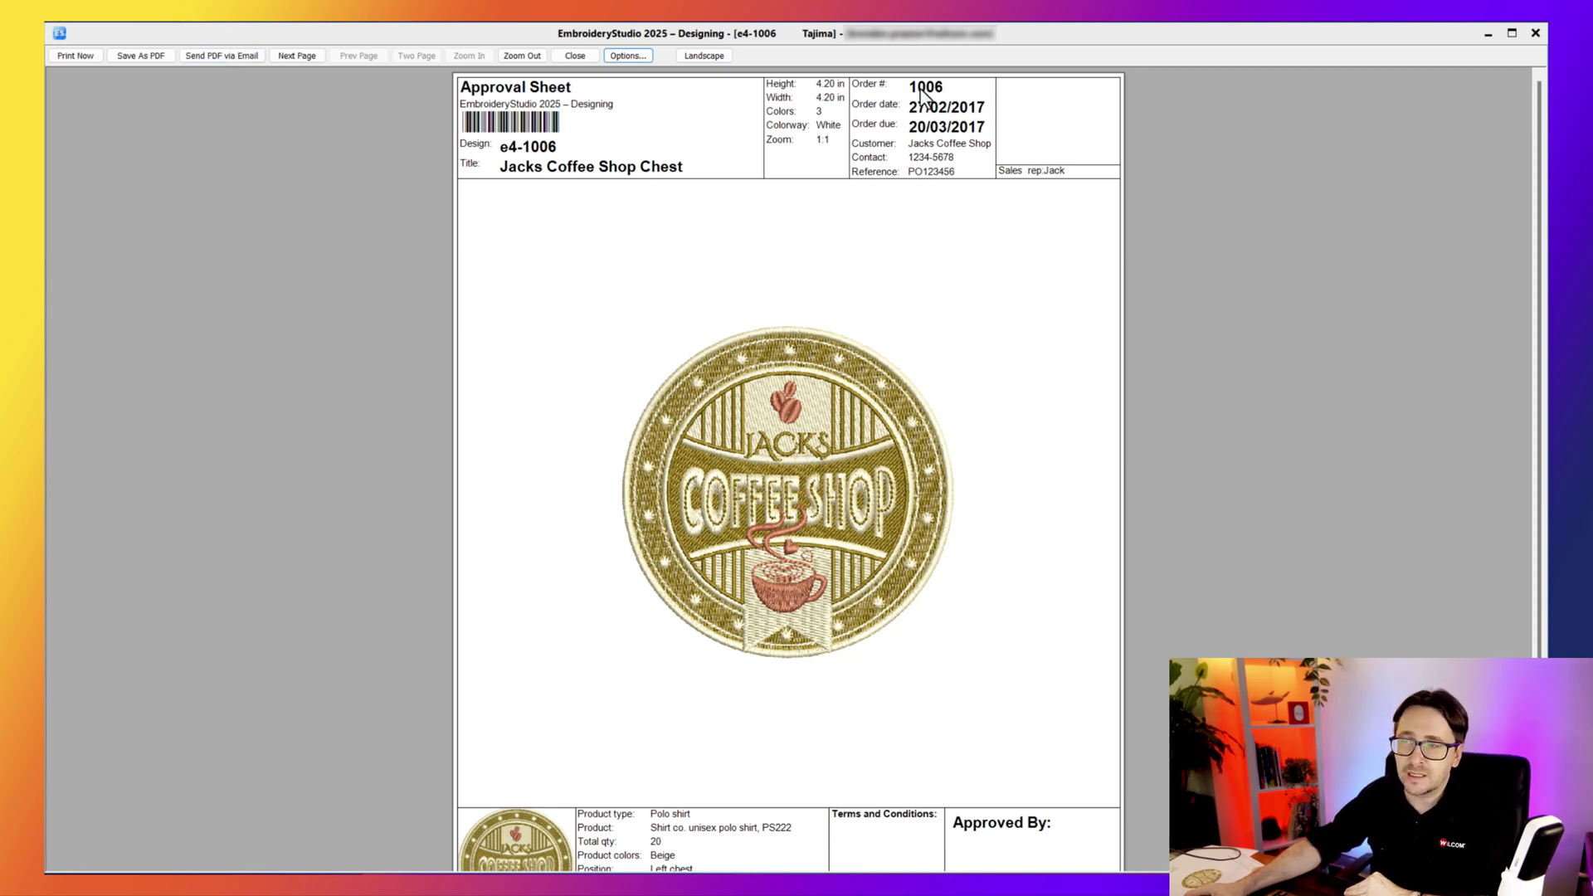
# - Check the Approval Sheet footer, then advance to the Production Worksheet page
pyautogui.scroll(-1, 938, 544)
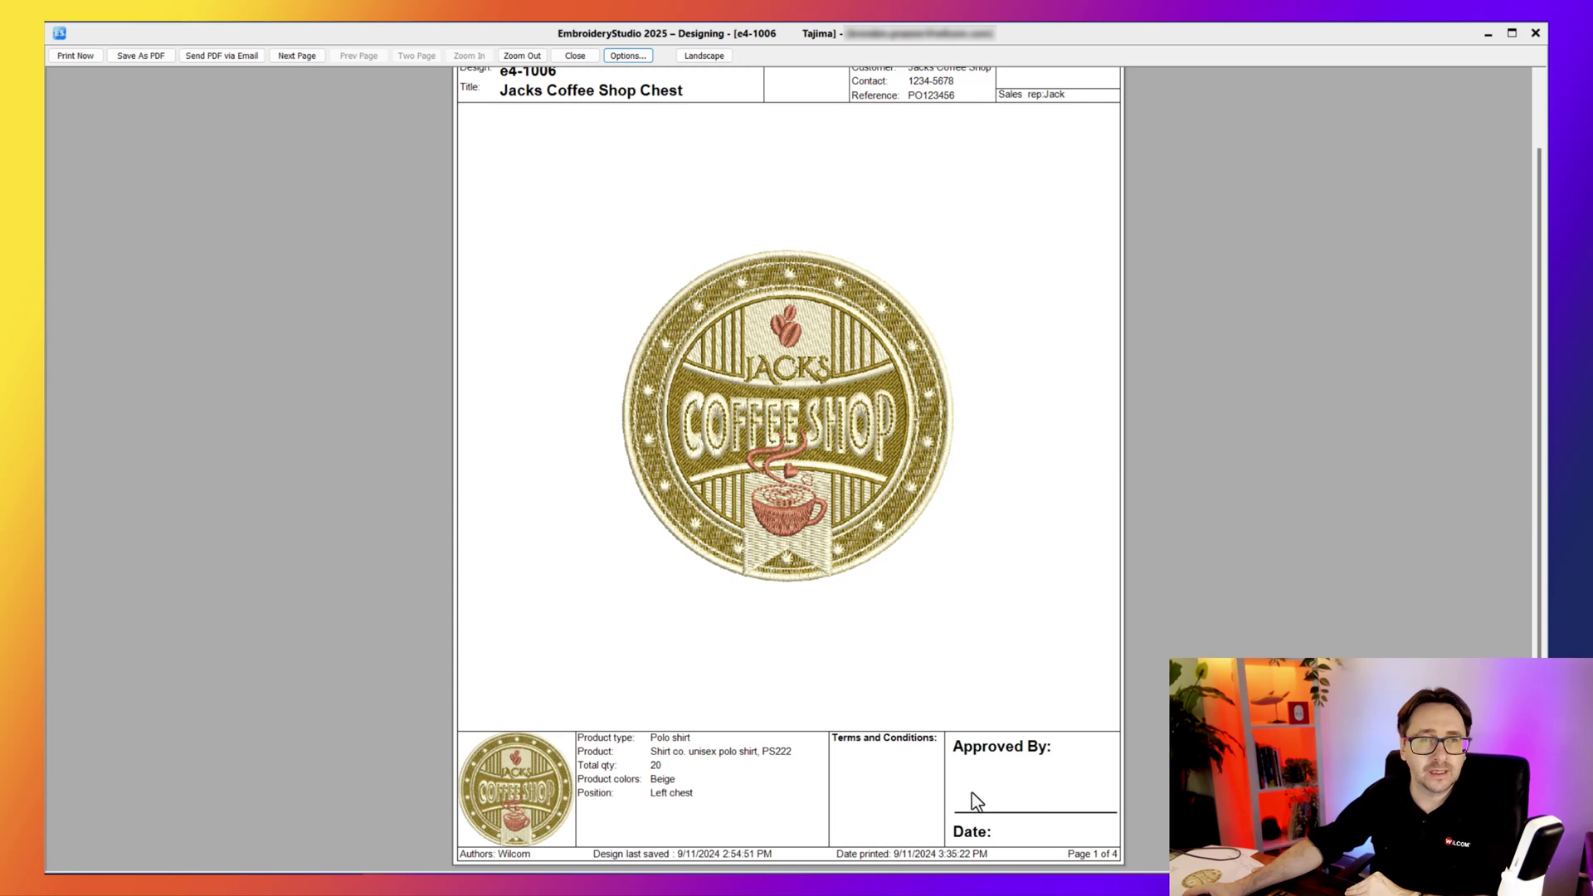
pyautogui.scroll(1, 972, 793)
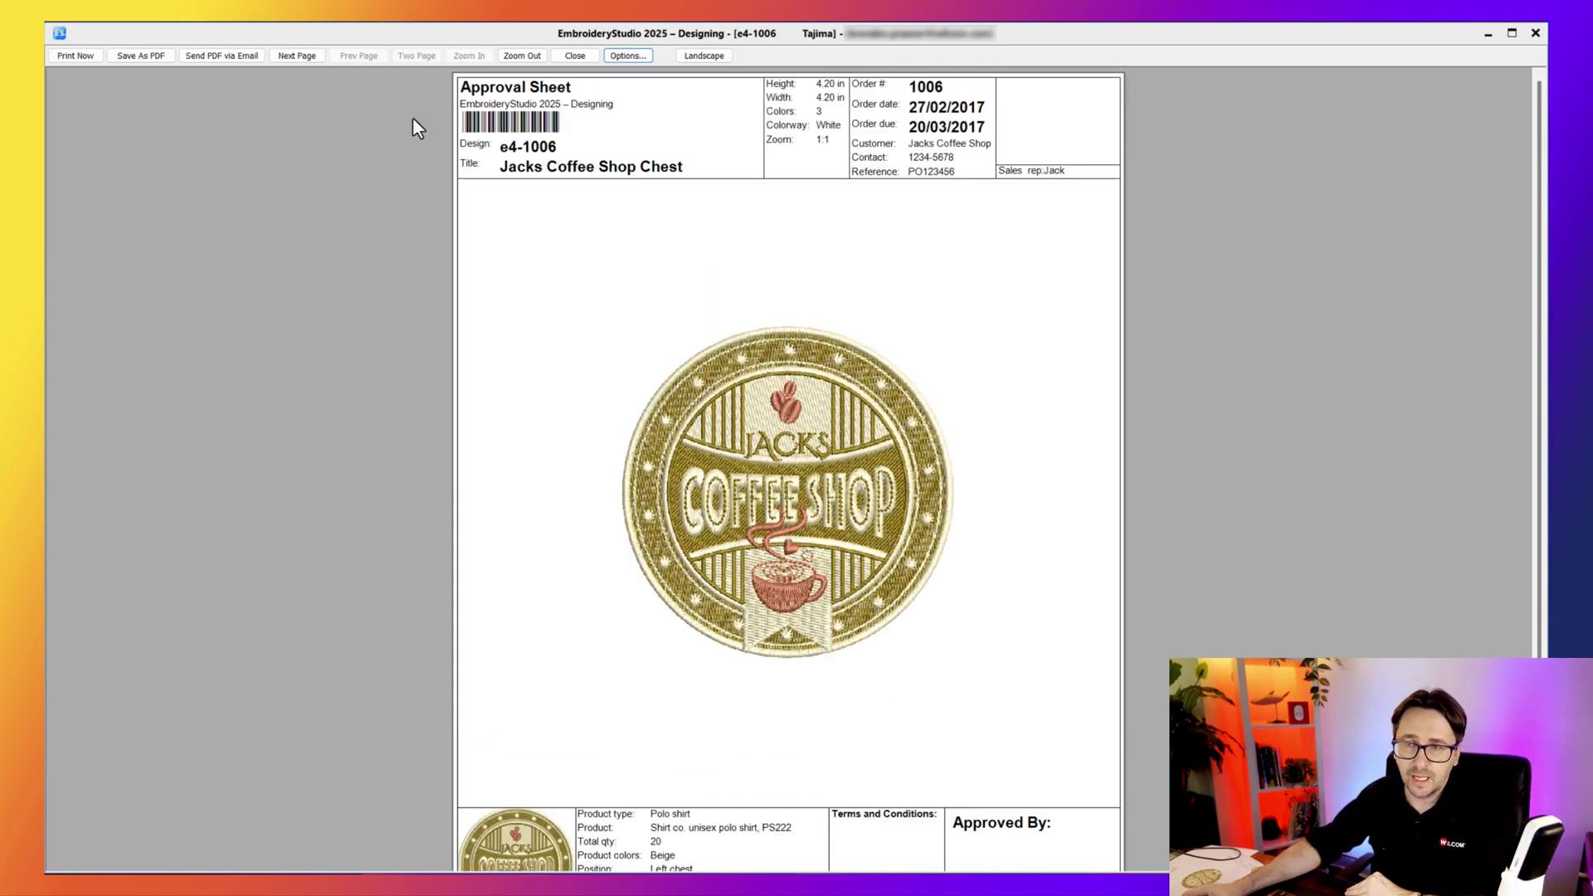
pyautogui.click(290, 58)
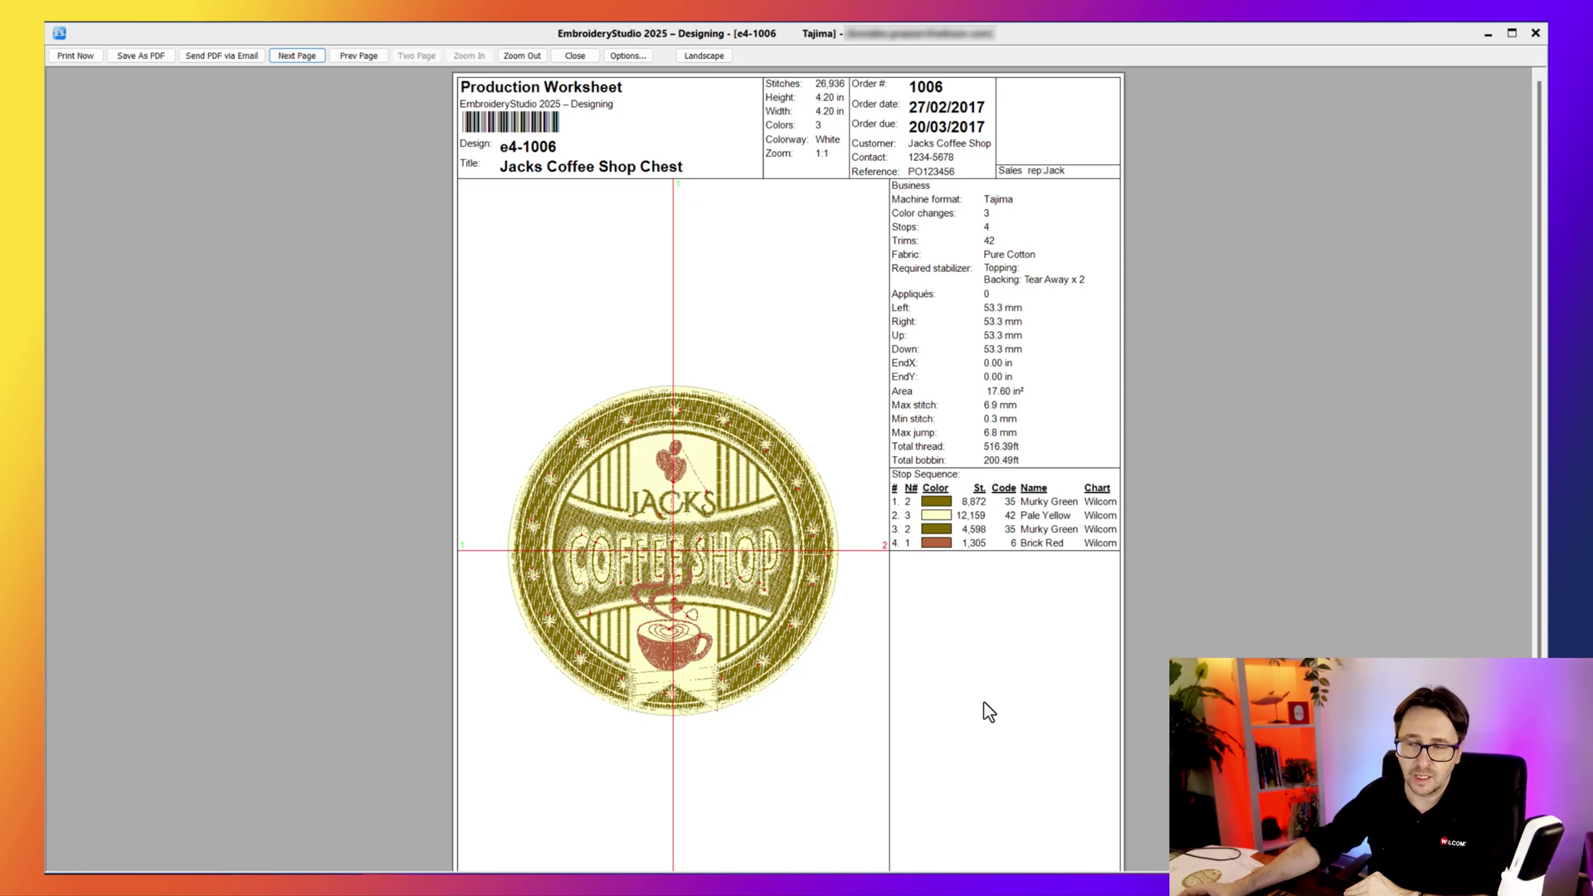
# - Page past the Color Film sheet to the final Production Summary page
pyautogui.click(292, 55)
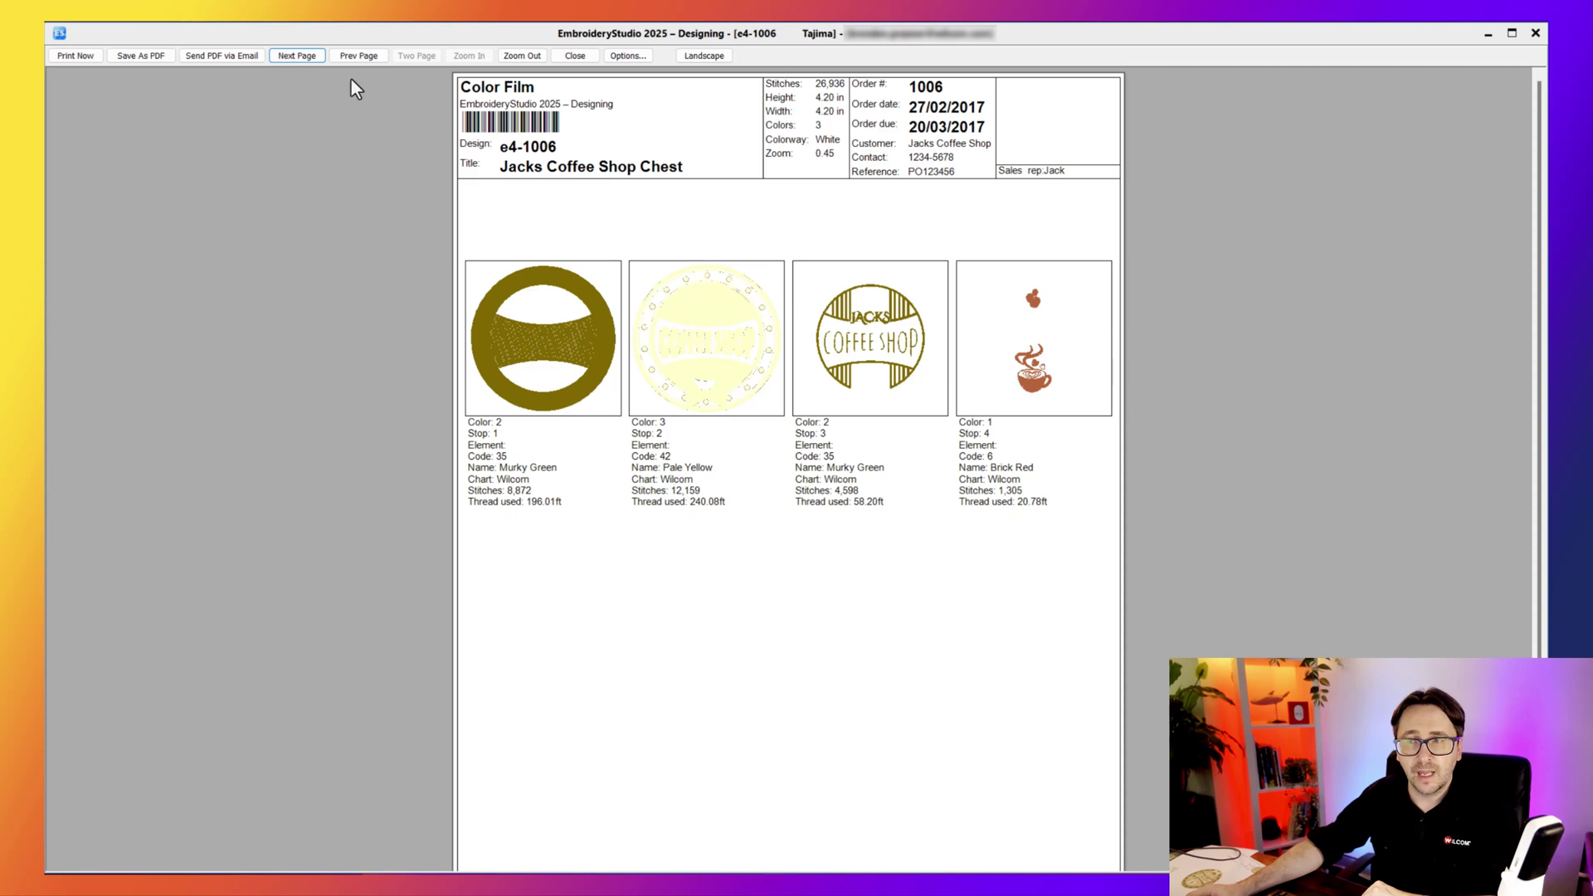
pyautogui.click(318, 59)
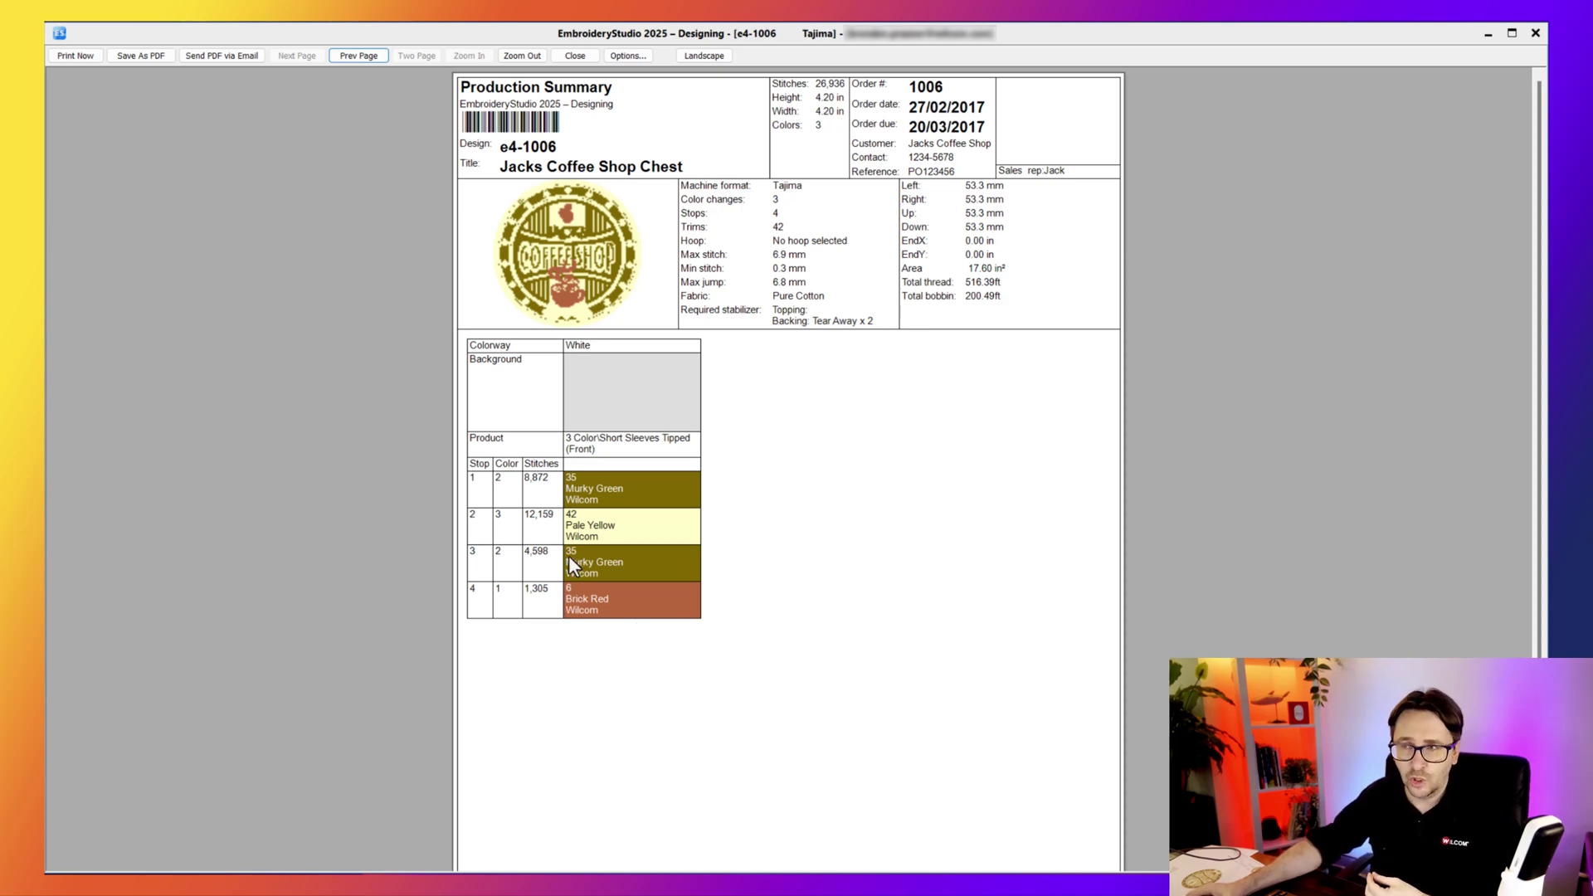
# - Set the Production Summary colorways option to All, covering White and Navy
pyautogui.click(626, 57)
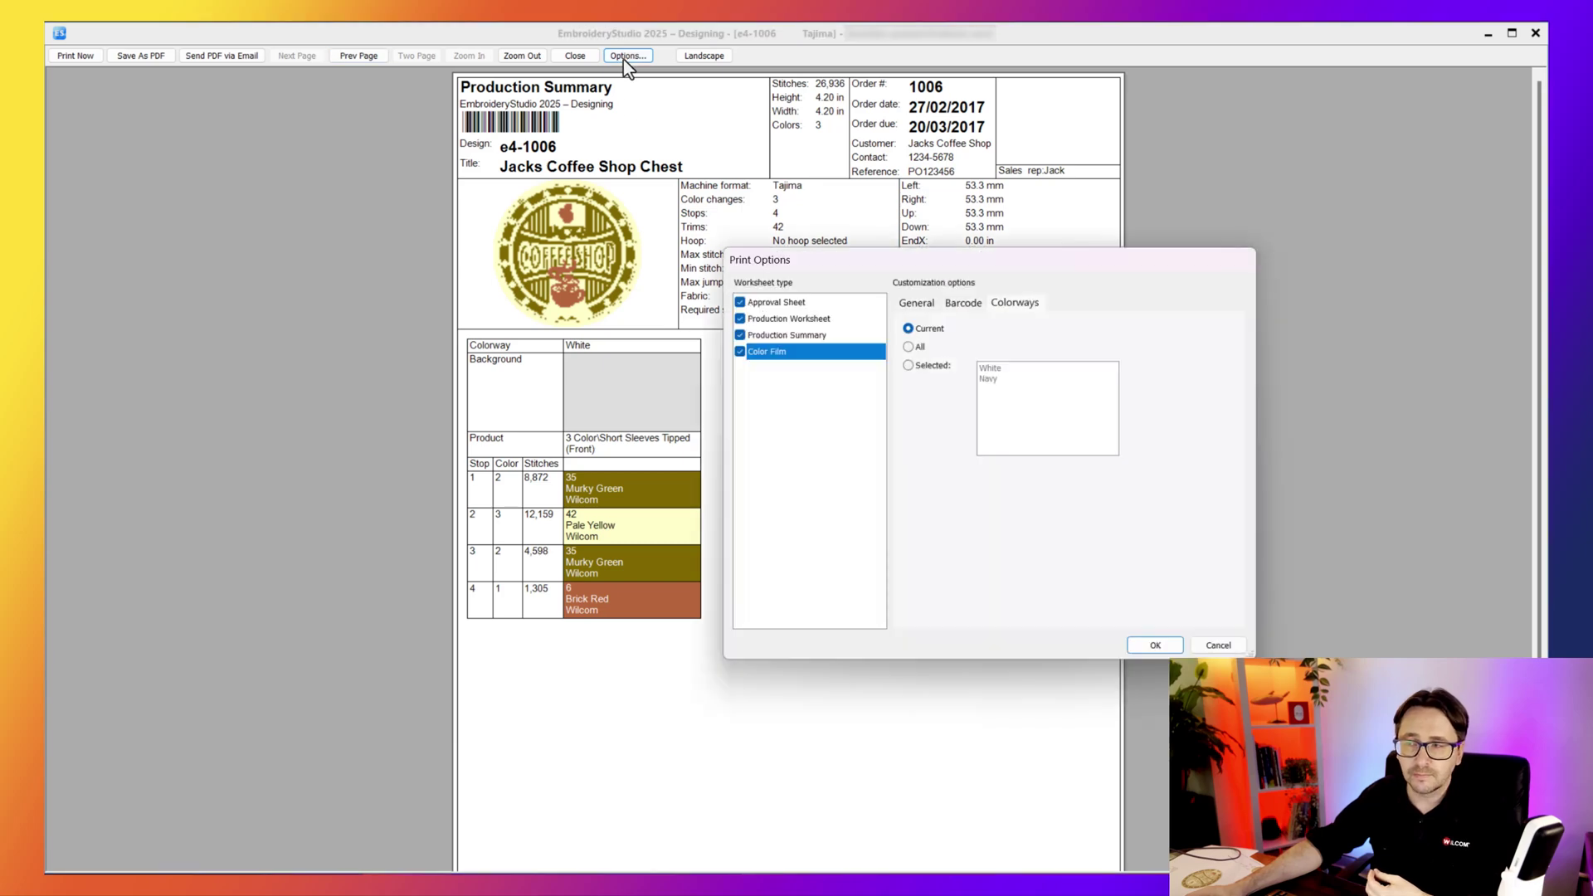
pyautogui.click(810, 336)
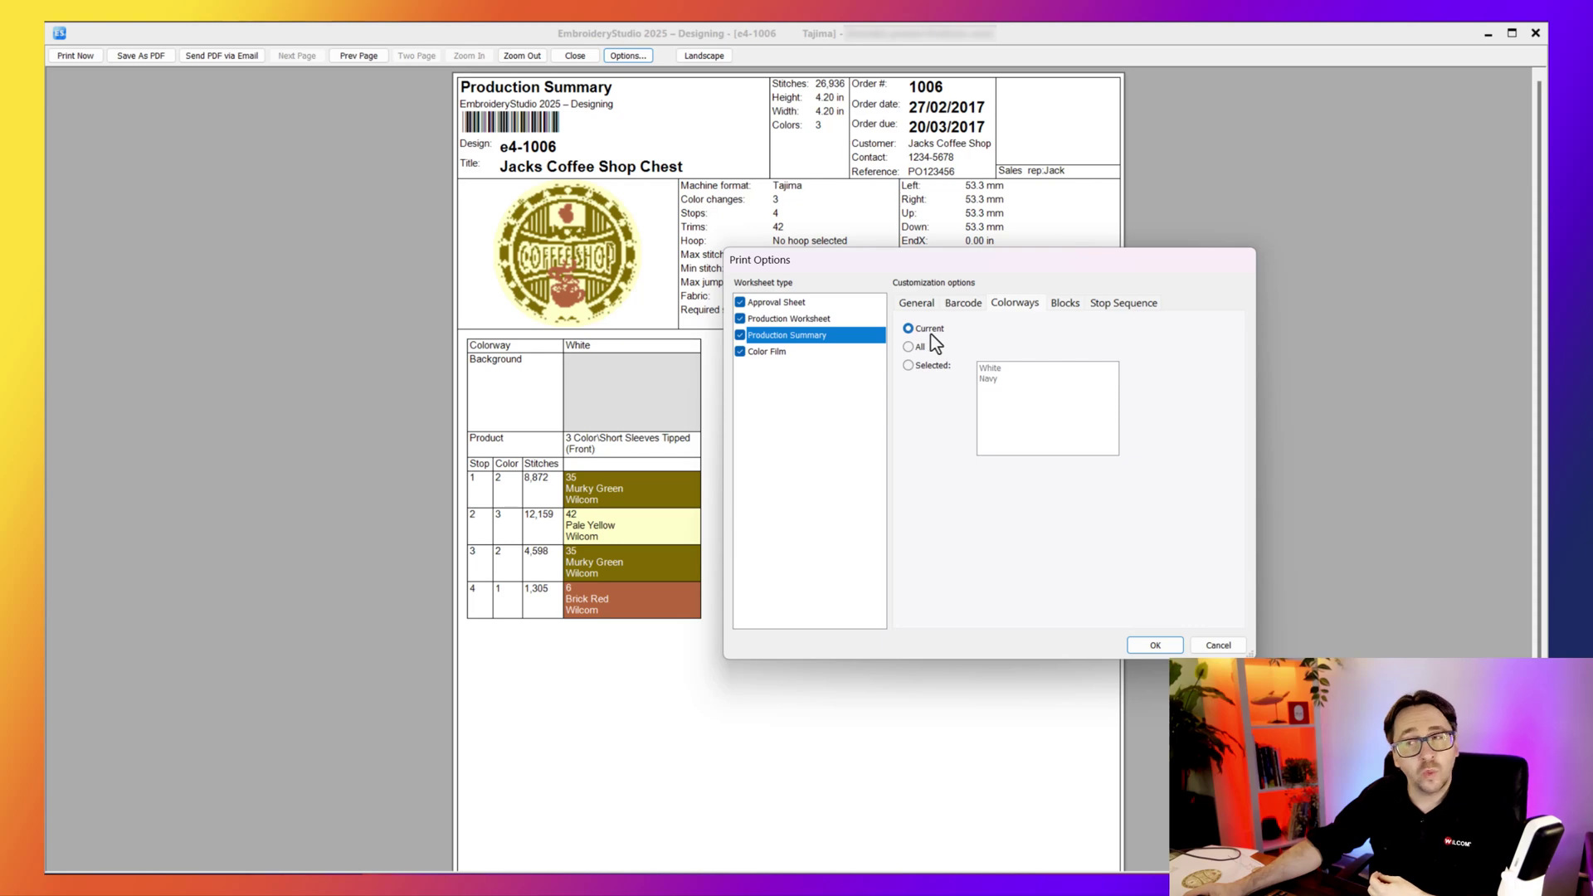
pyautogui.click(935, 367)
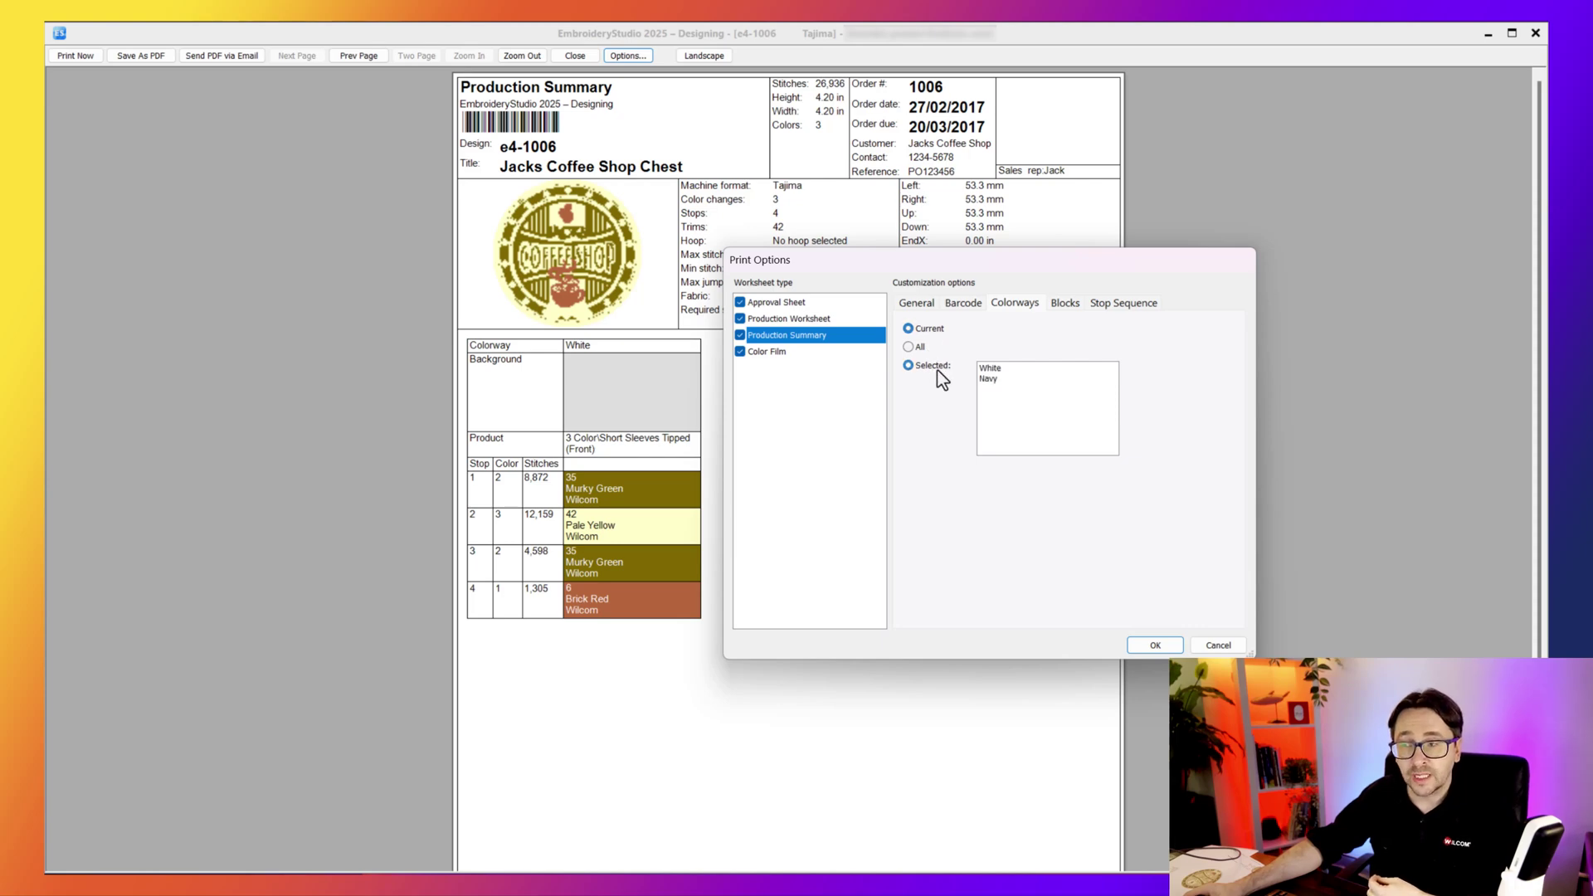
pyautogui.click(996, 373)
pyautogui.click(993, 379)
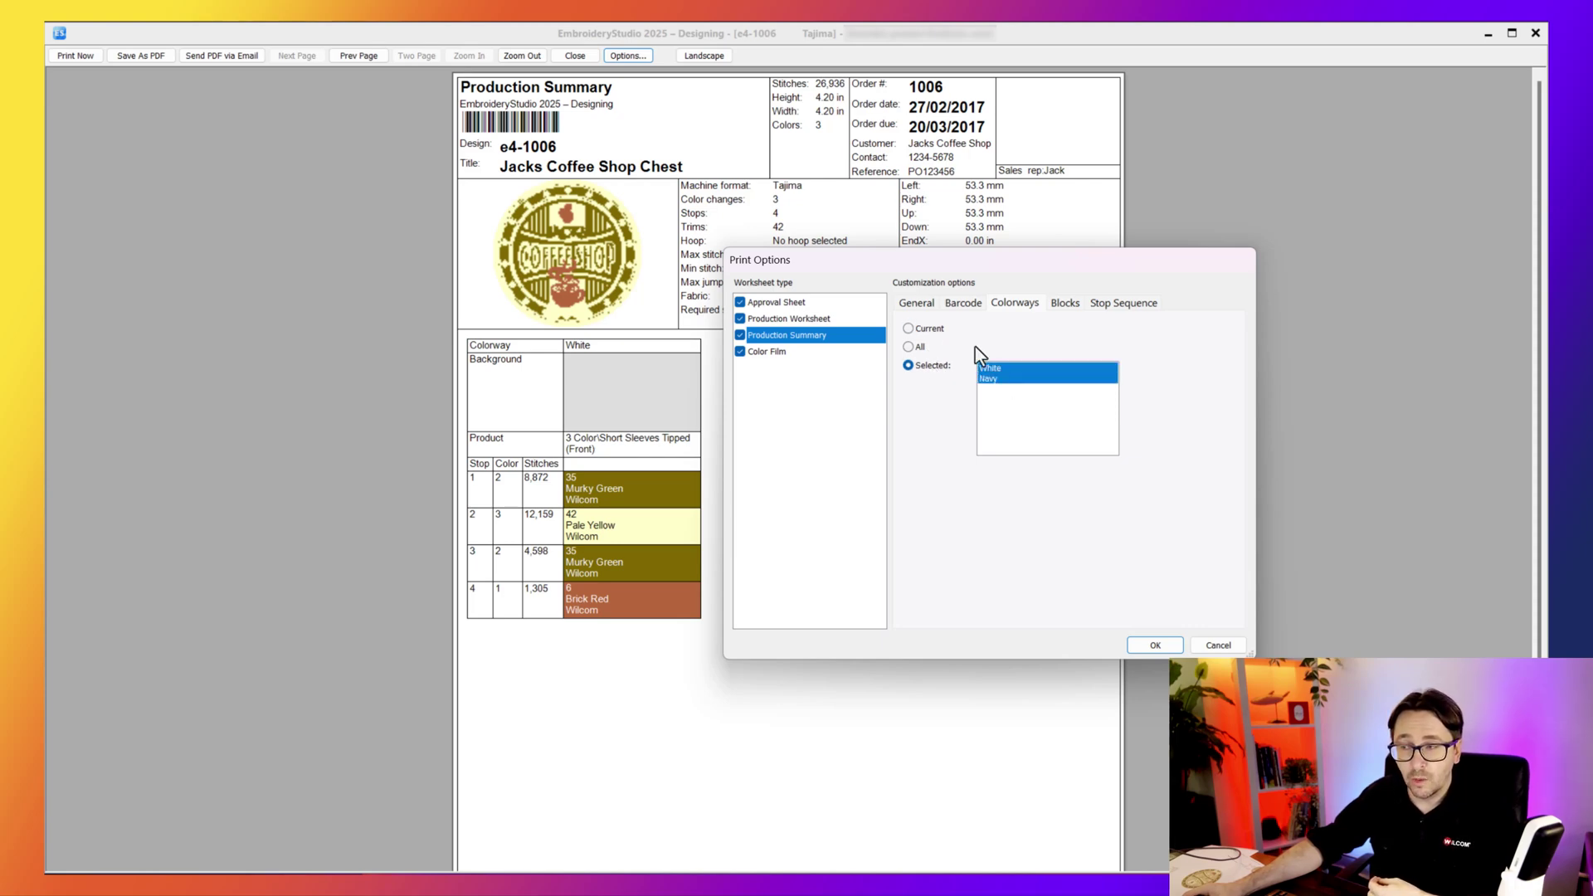
pyautogui.click(908, 347)
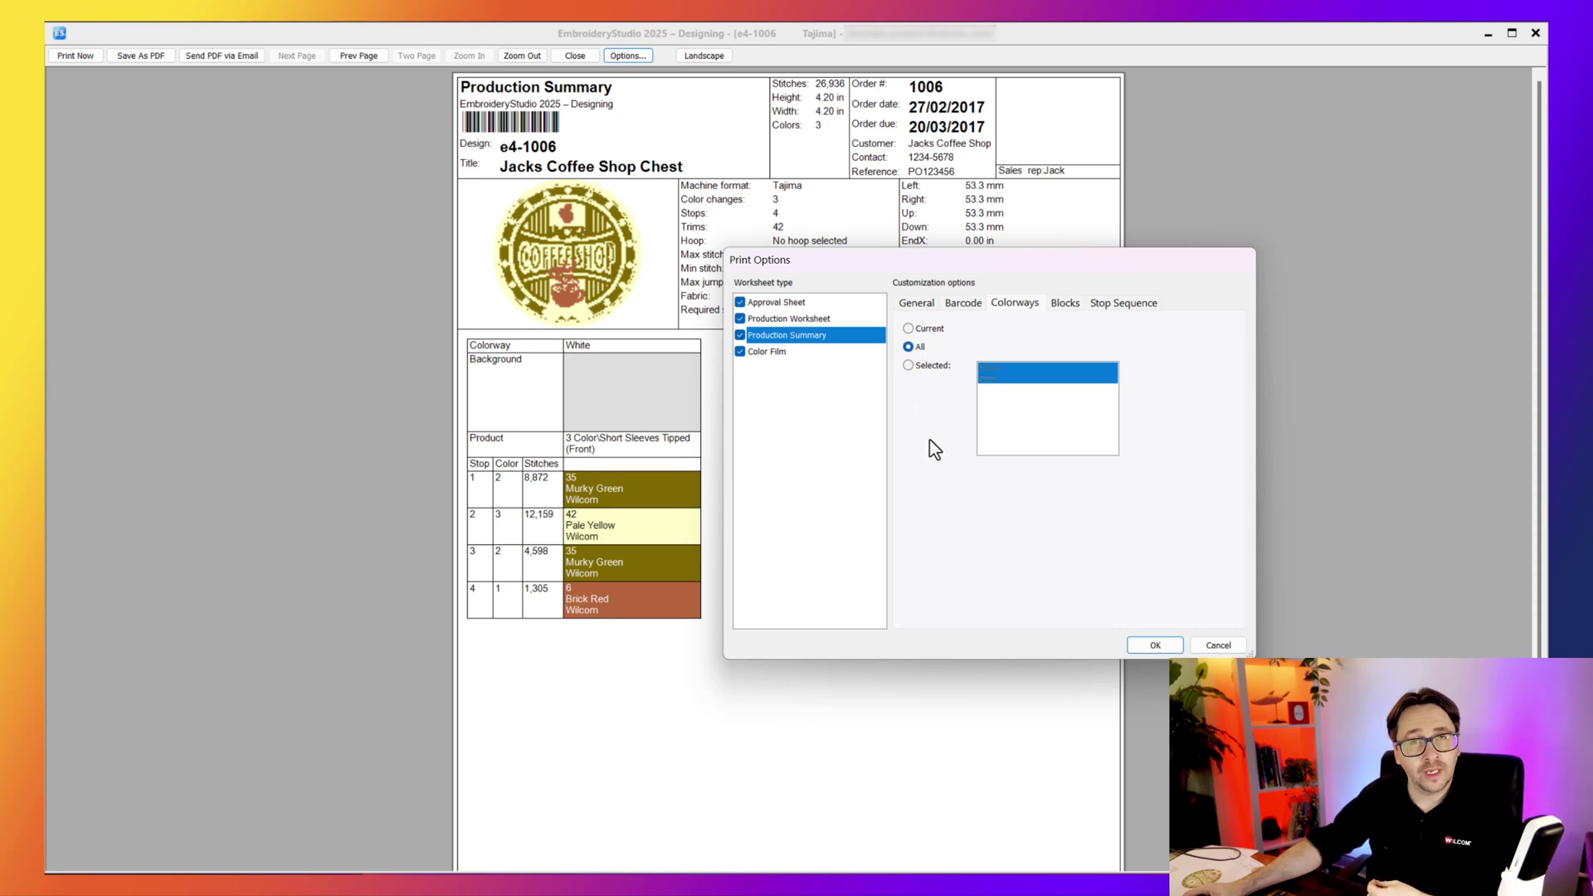
# - Apply the colorway setting and page through to the regenerated Production Summary
pyautogui.click(1155, 646)
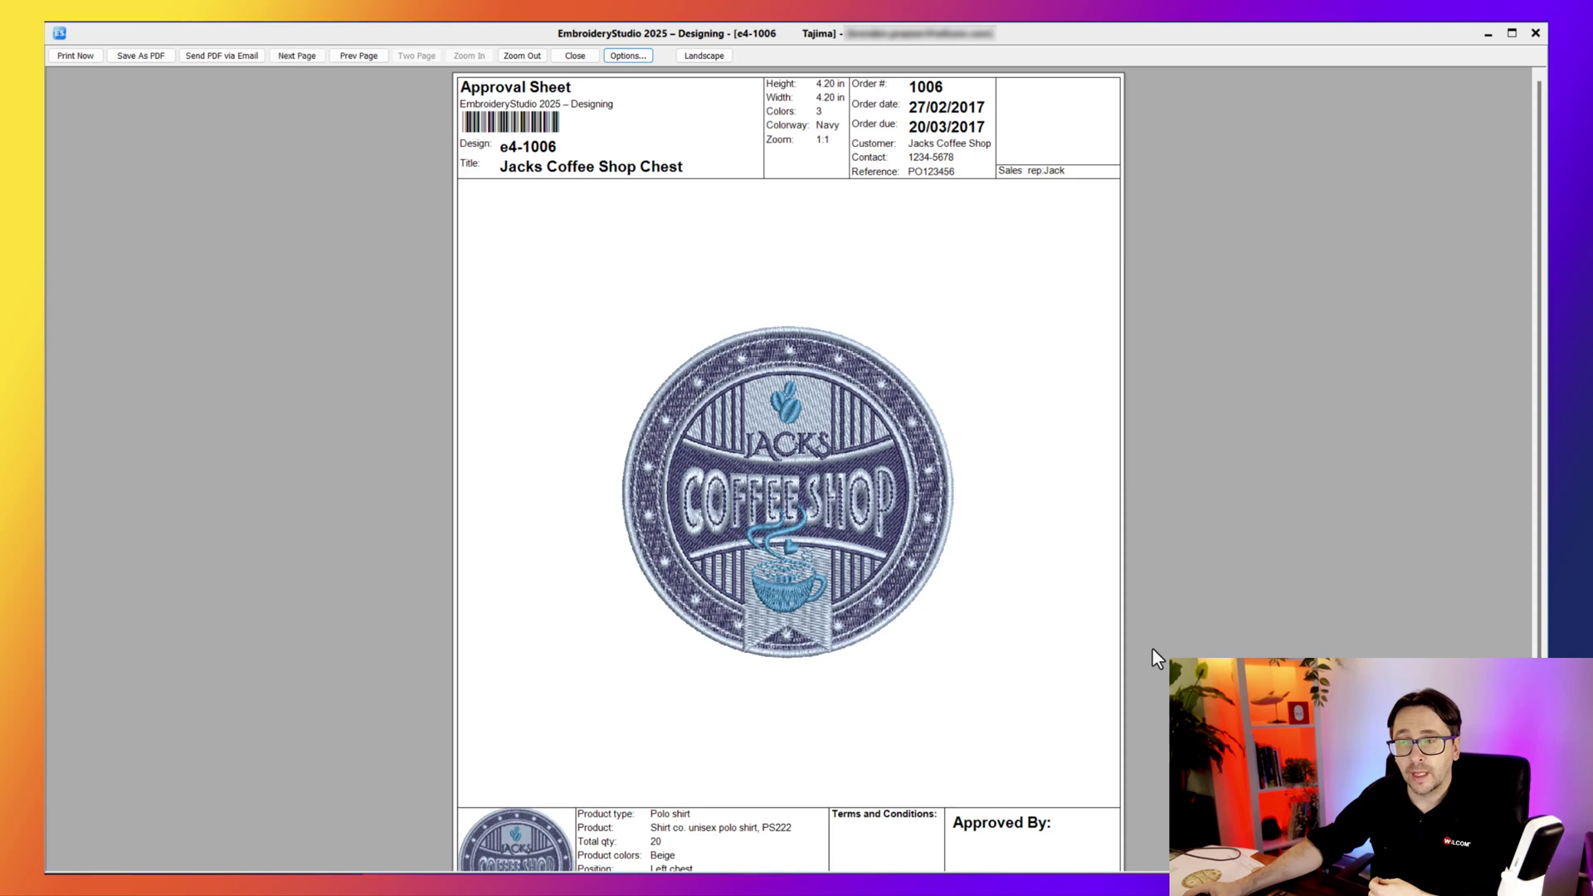
pyautogui.click(312, 55)
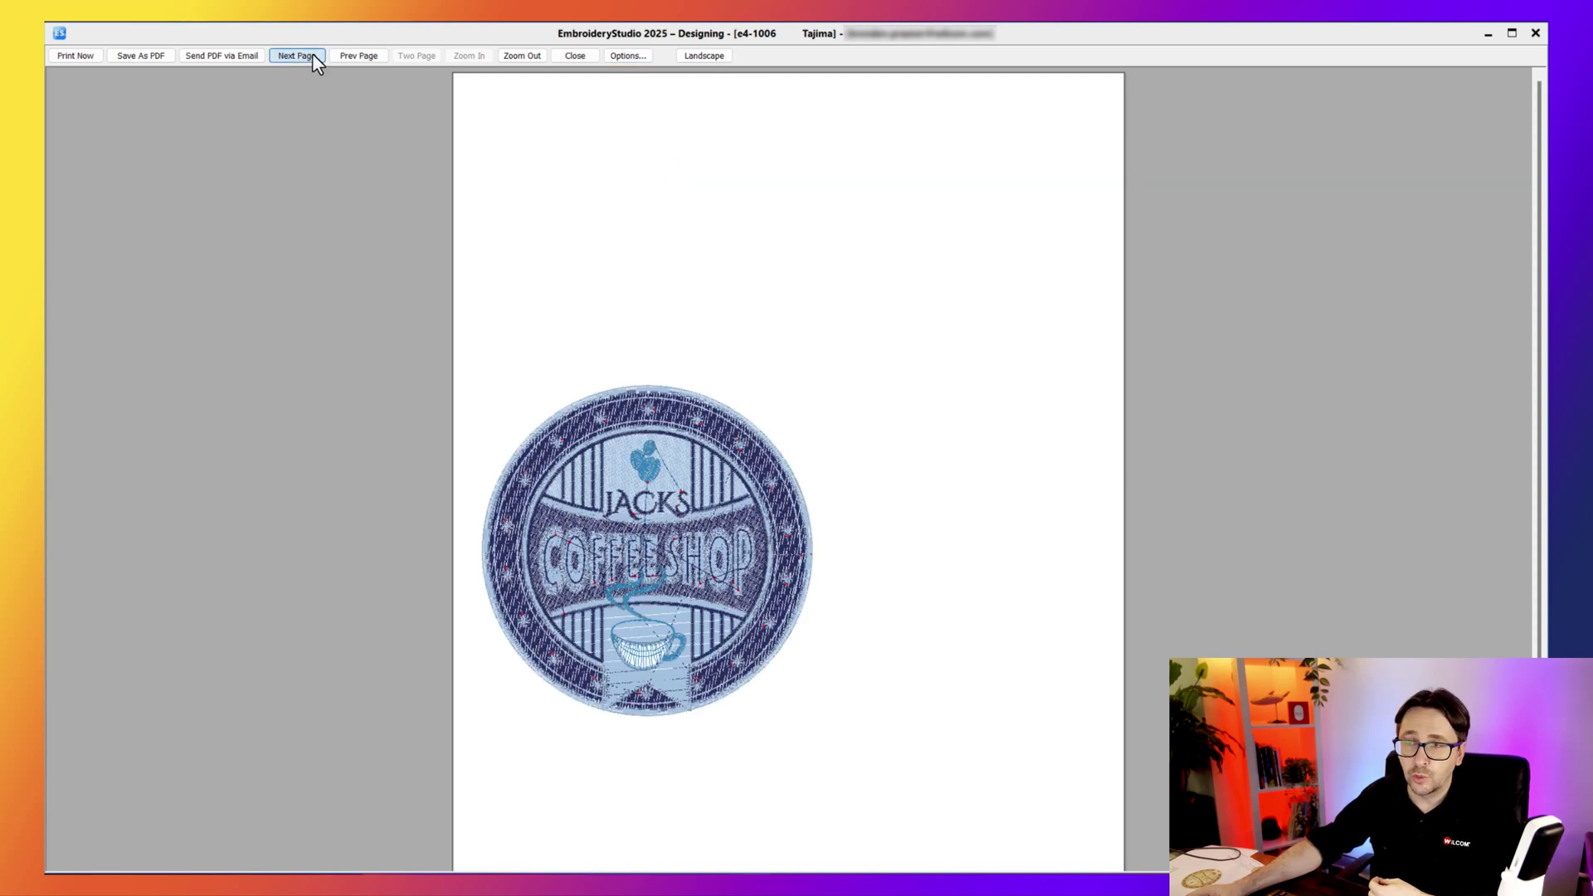
pyautogui.click(312, 55)
pyautogui.click(312, 55)
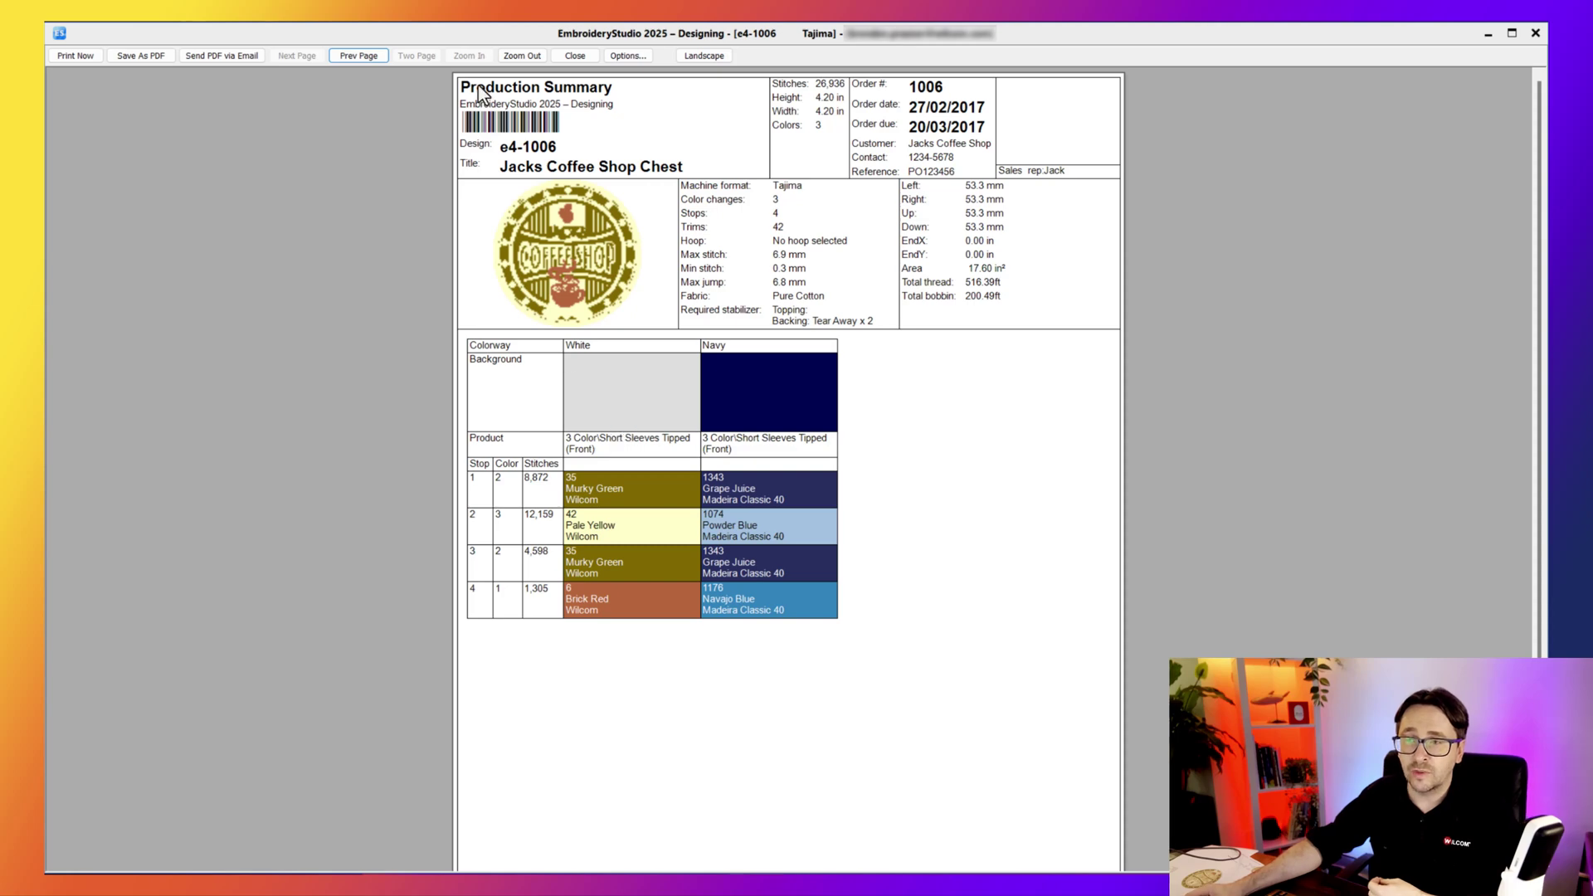
# - Check the Production Summary's White and Navy colorways, then close the print preview
pyautogui.click(515, 55)
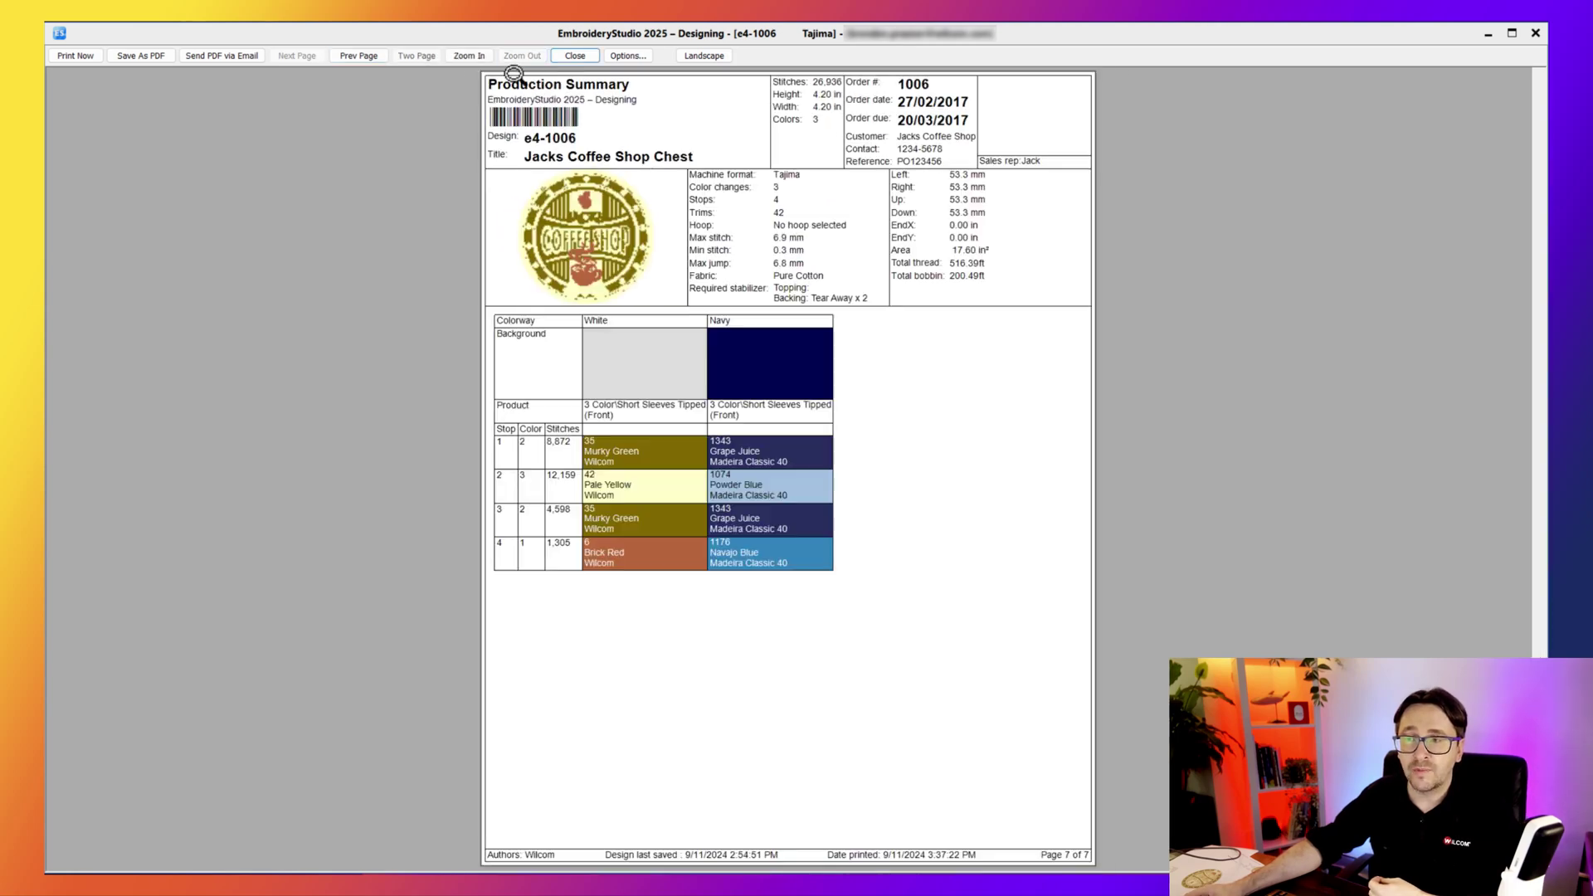
pyautogui.click(469, 56)
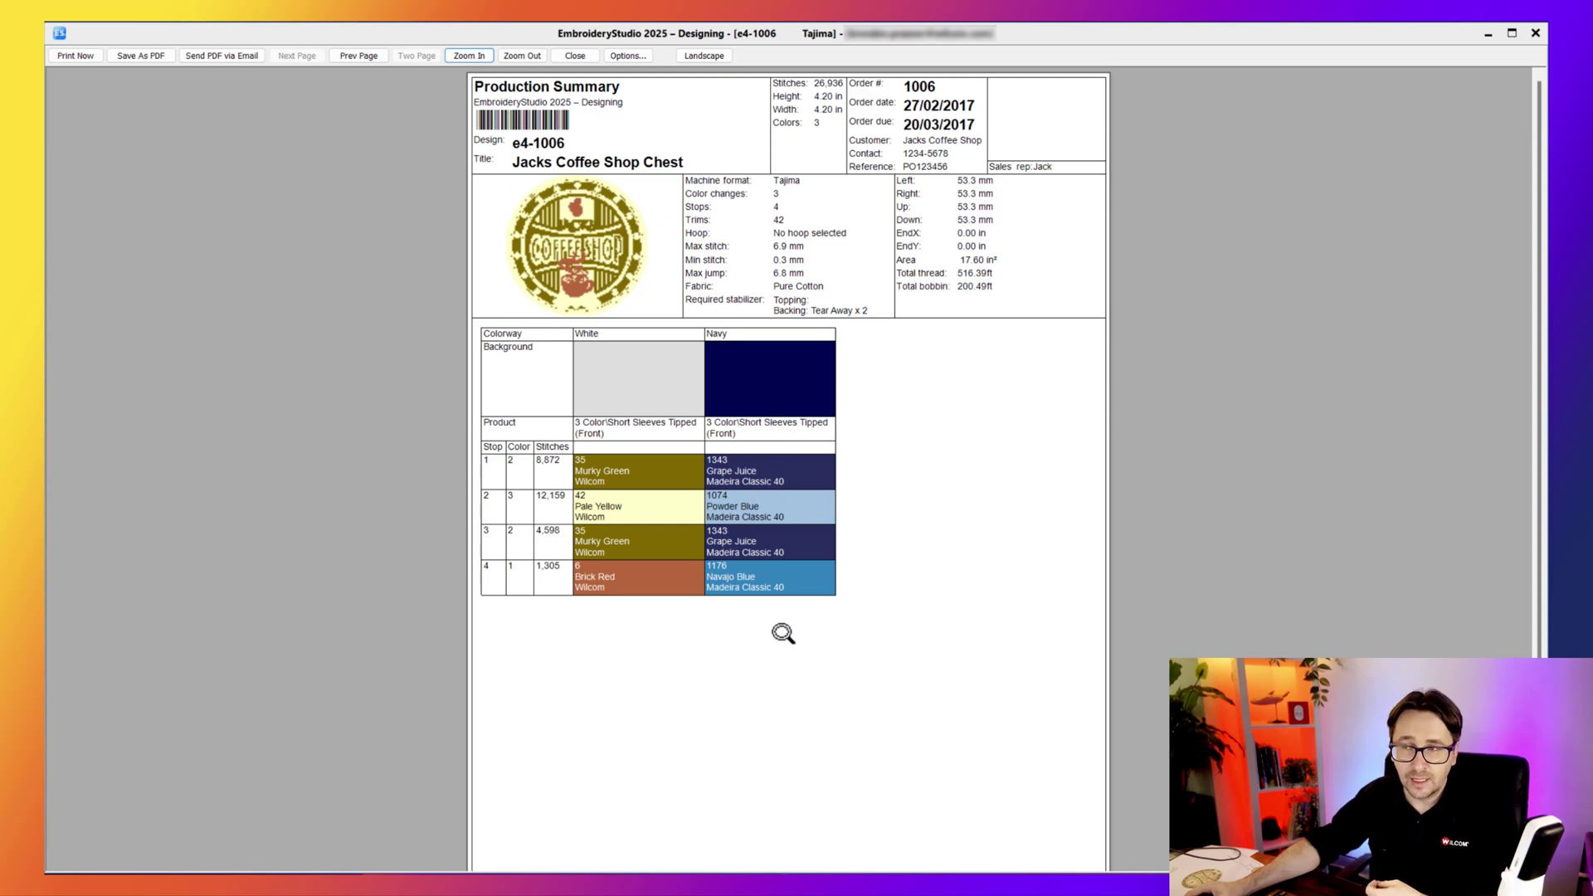
pyautogui.click(592, 57)
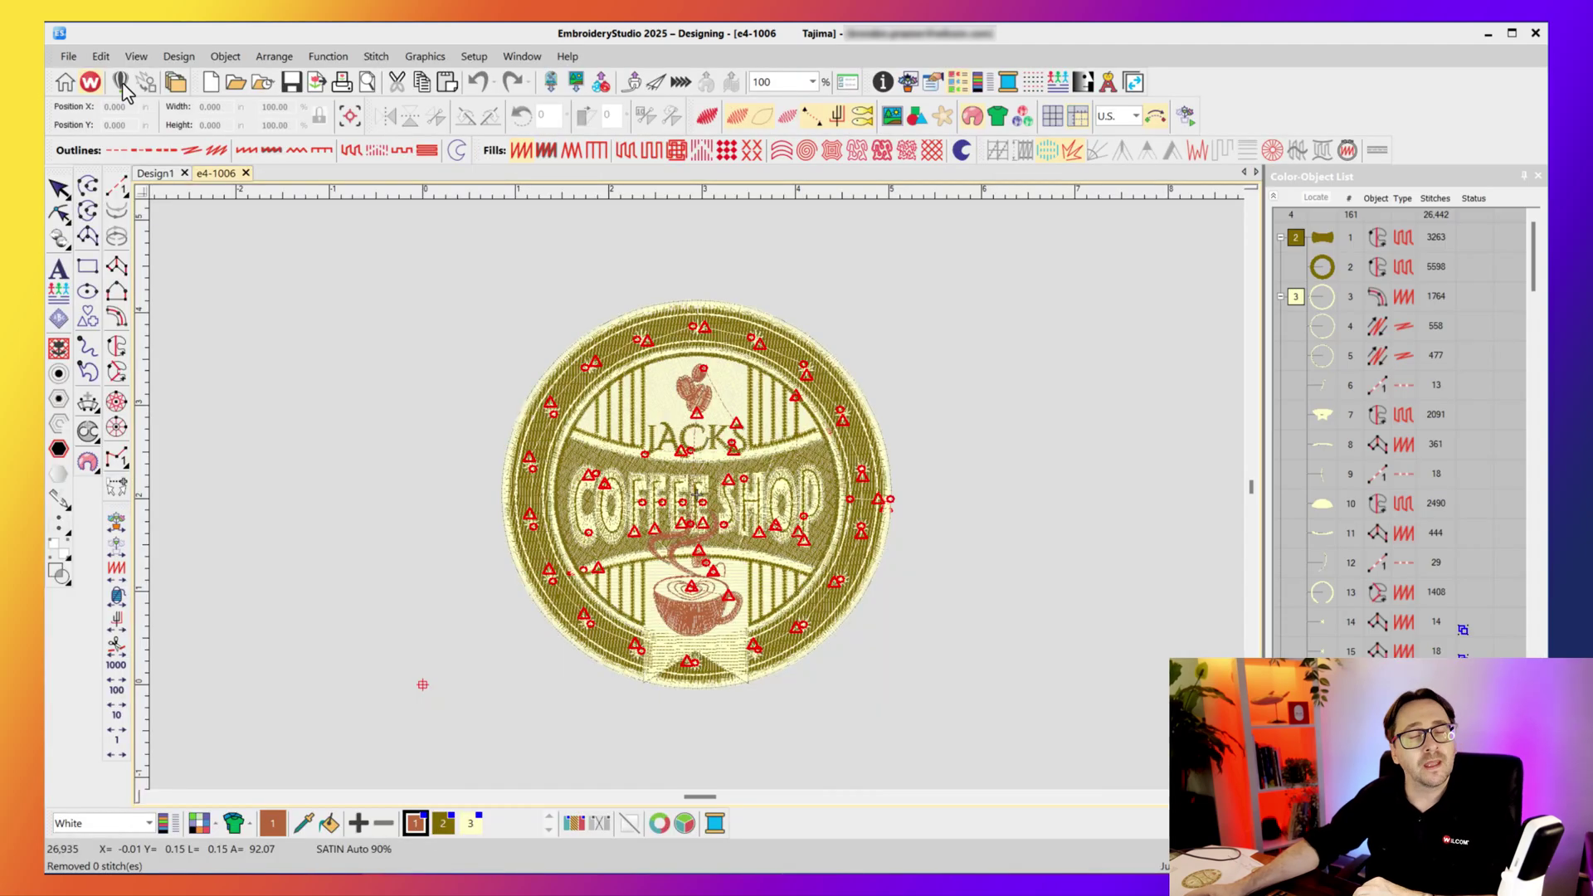